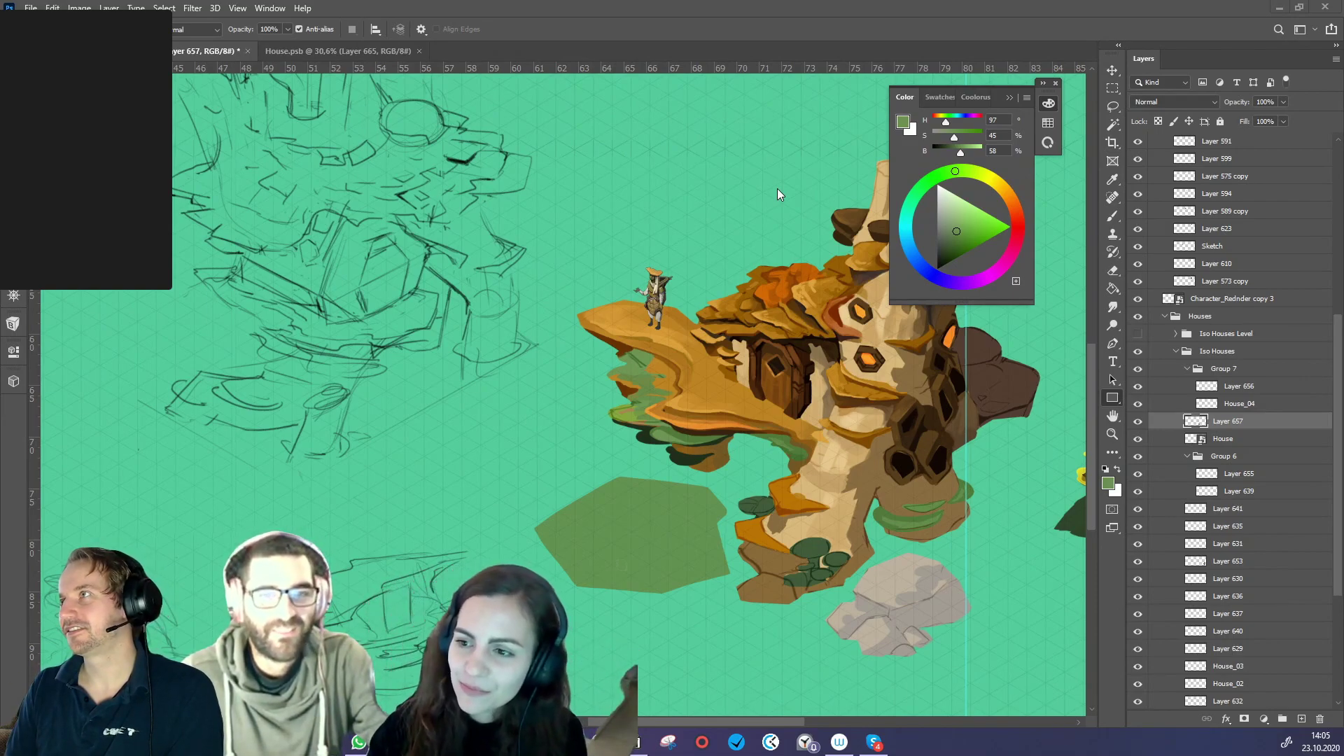
- Lock Layer 657's transparent pixels and brush a darker green shaded edge along the ground patch's right and lower sides
click(1112, 216)
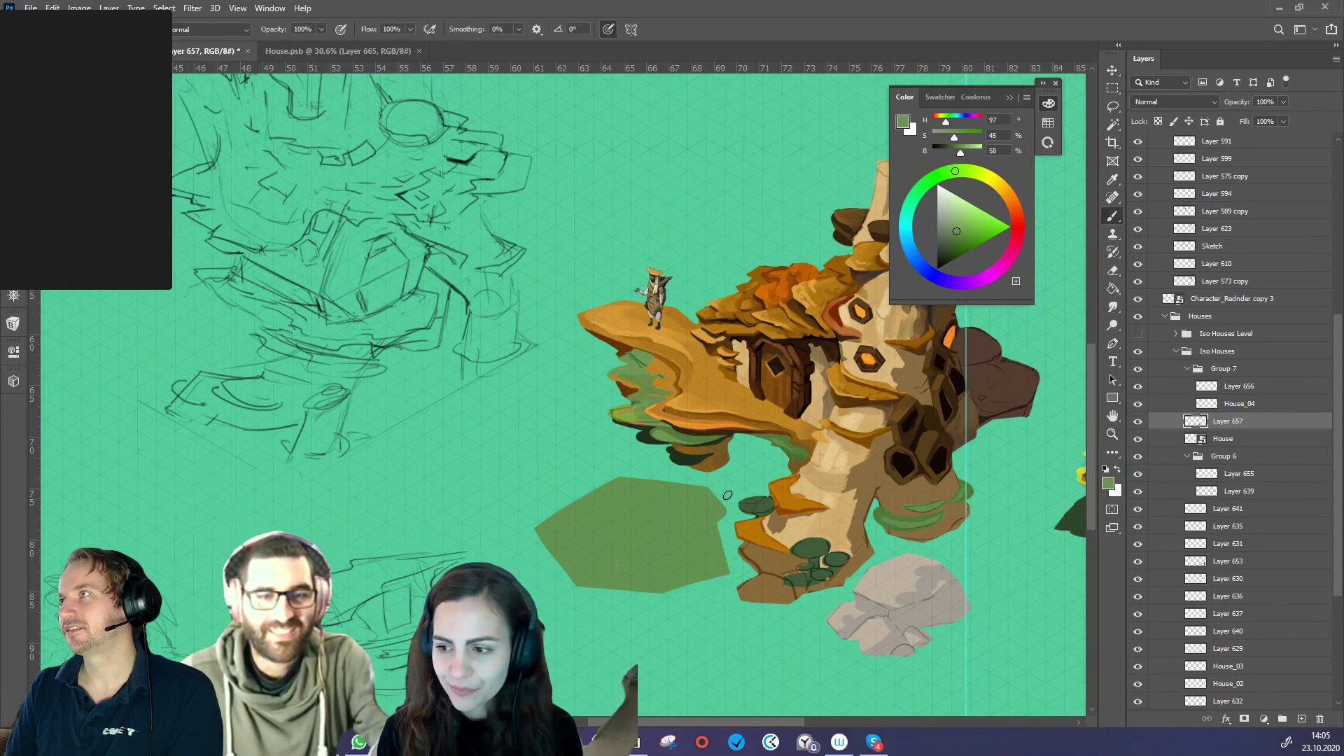
drag(674, 552, 711, 522)
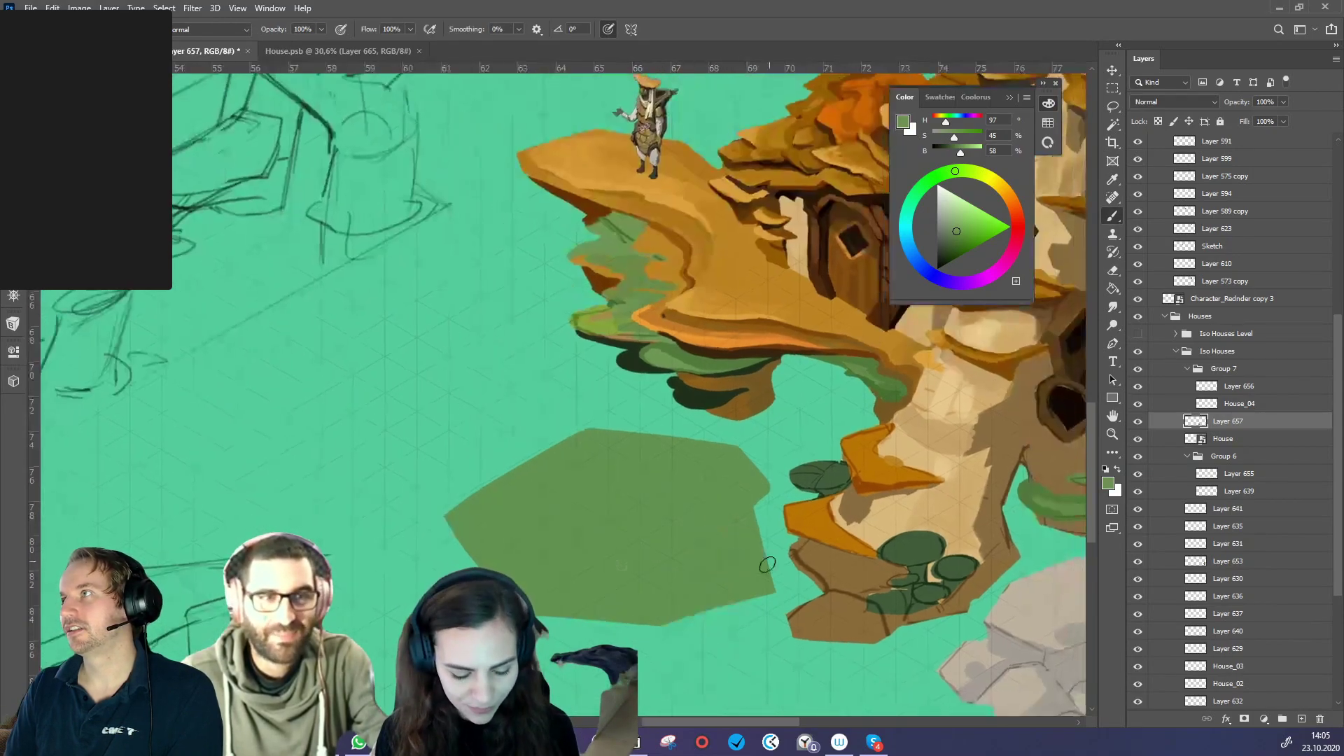
key(slash)
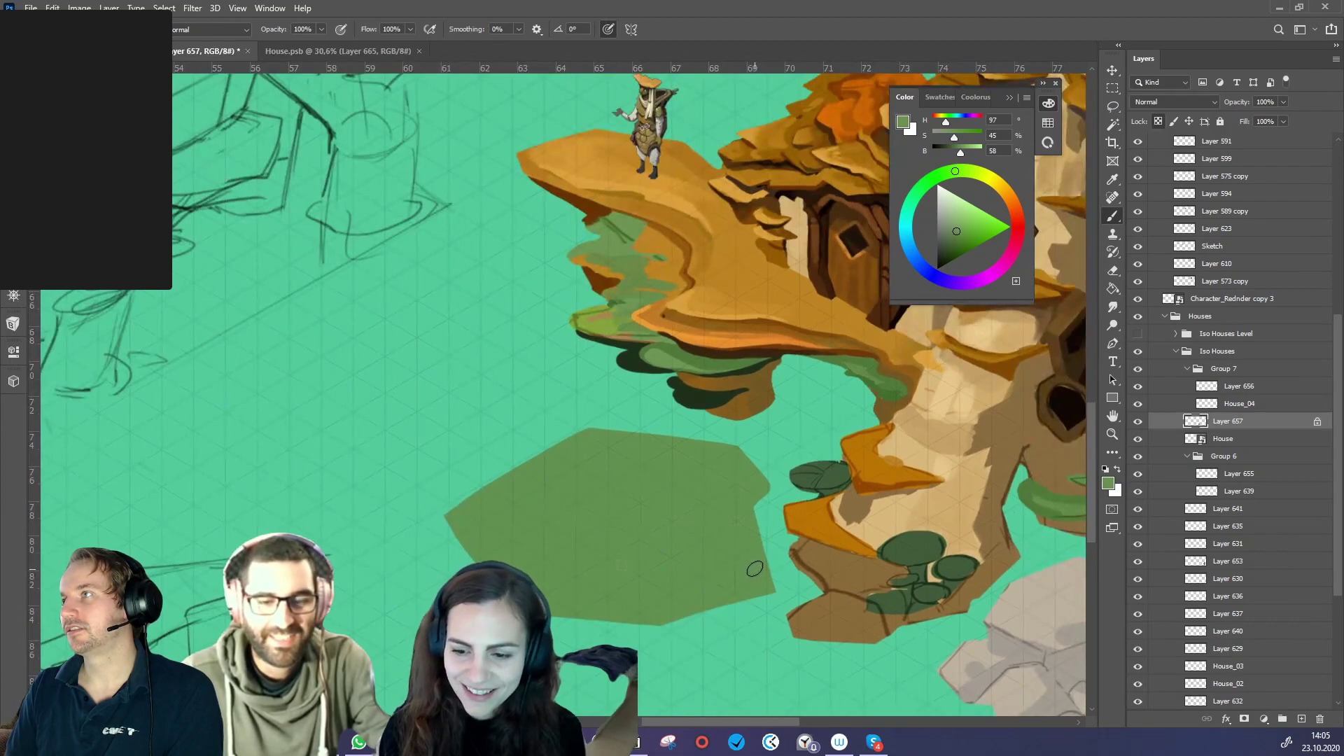
alt+click(825, 482)
mouse_move(763, 560)
mouse_down()
mouse_move(651, 629)
mouse_move(774, 590)
mouse_up()
mouse_move(763, 524)
mouse_down()
mouse_move(772, 492)
mouse_move(760, 500)
mouse_move(764, 535)
mouse_up()
alt+click(746, 562)
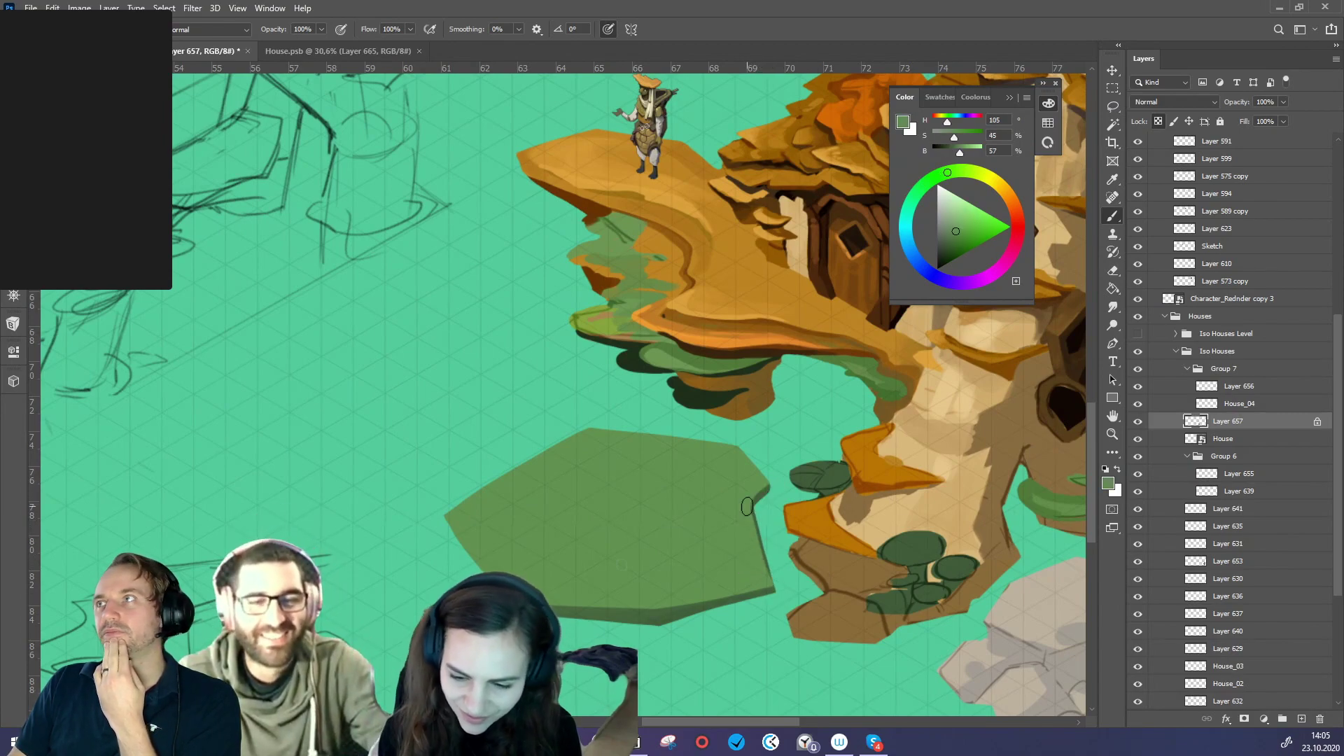
mouse_move(776, 594)
mouse_down()
mouse_move(762, 554)
mouse_move(772, 580)
mouse_move(729, 589)
mouse_move(769, 587)
mouse_move(596, 607)
mouse_up()
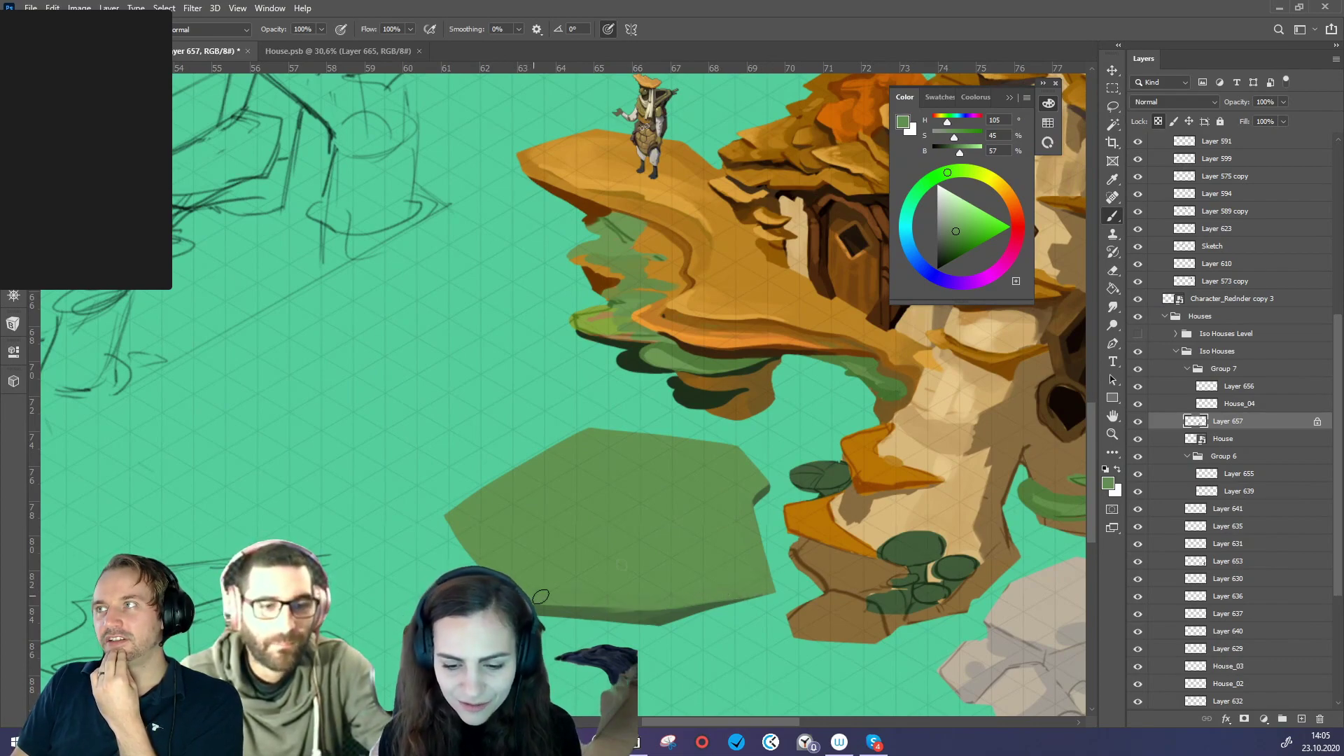
- Lasso a narrow rim along the upper-left edge of the green ground patch on Layer 657
key(ctrl+minus)
key(ctrl+minus)
key(ctrl+minus)
drag(640, 657, 722, 649)
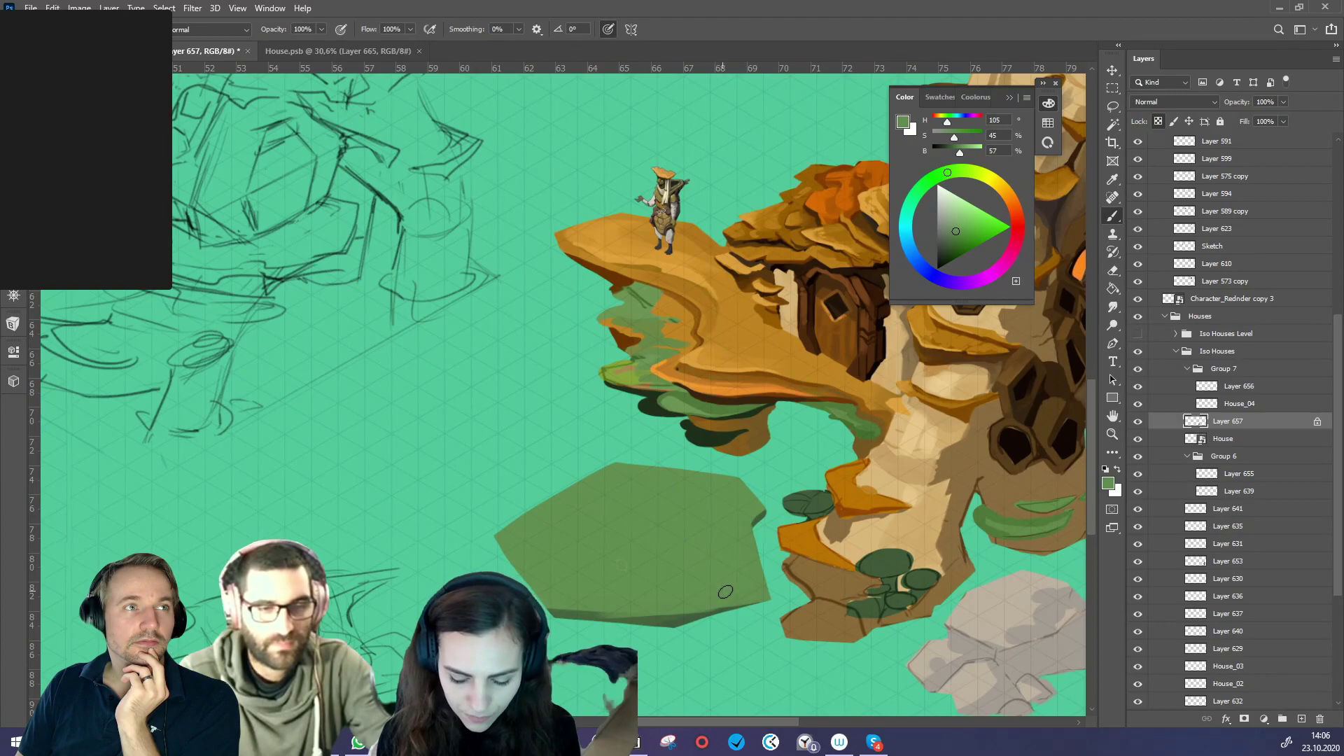
drag(716, 609, 690, 623)
key(l)
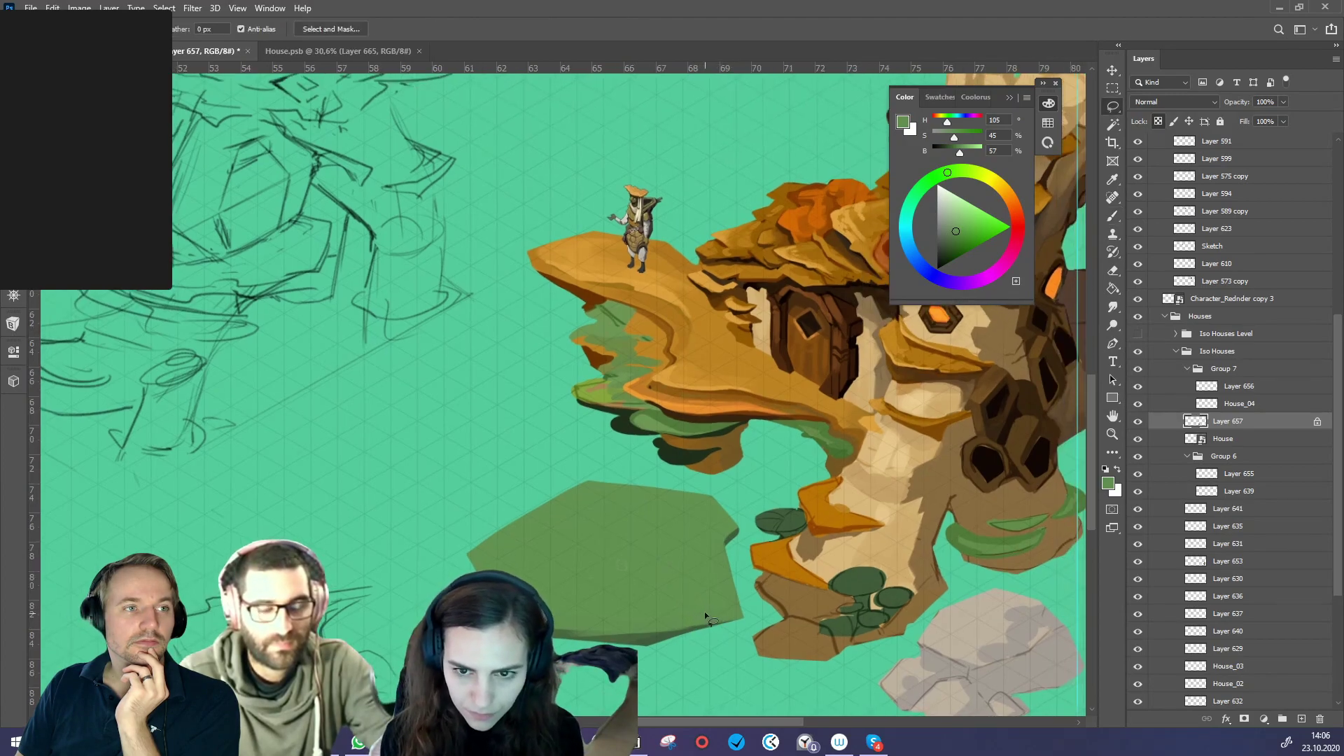
scroll(630, 490, up, 2)
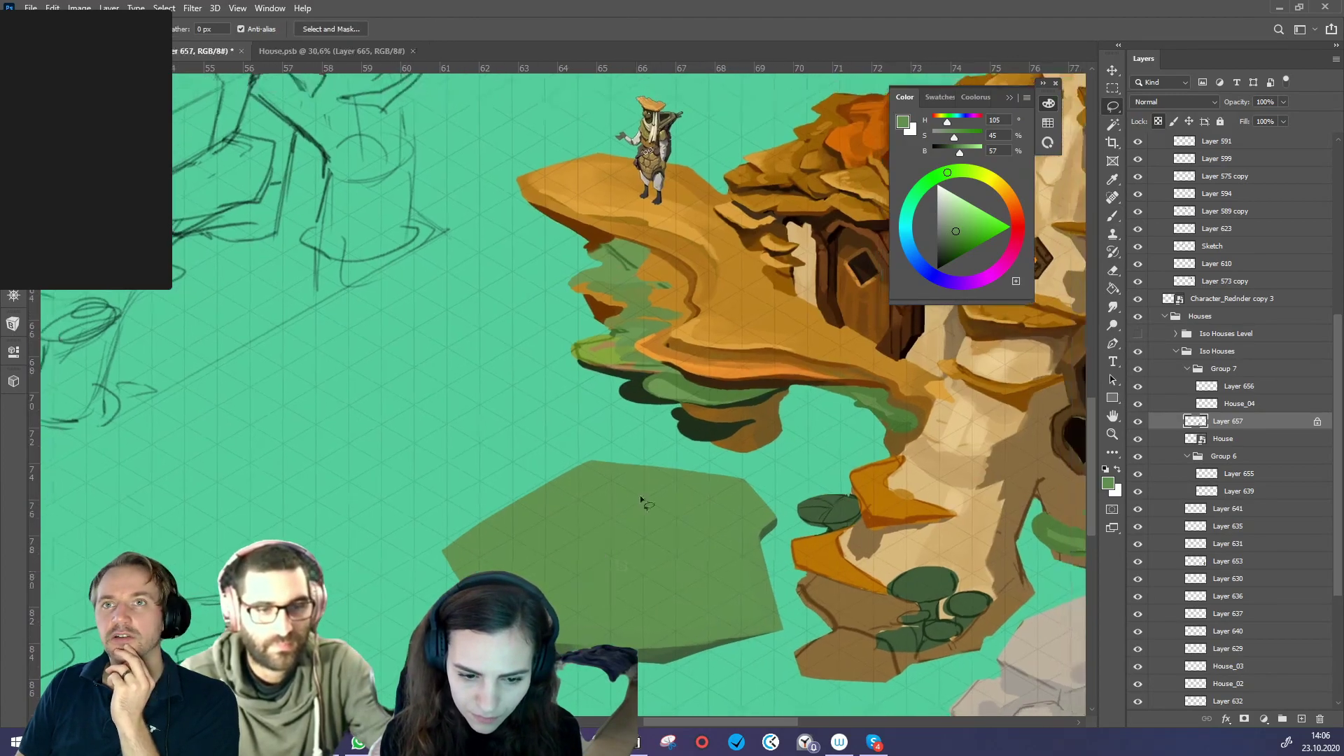
mouse_move(622, 457)
mouse_down()
mouse_move(589, 459)
mouse_move(437, 548)
mouse_move(445, 561)
mouse_move(615, 461)
mouse_move(586, 459)
mouse_move(445, 547)
mouse_move(452, 574)
mouse_move(508, 550)
mouse_move(554, 495)
mouse_move(714, 472)
mouse_move(616, 469)
mouse_up()
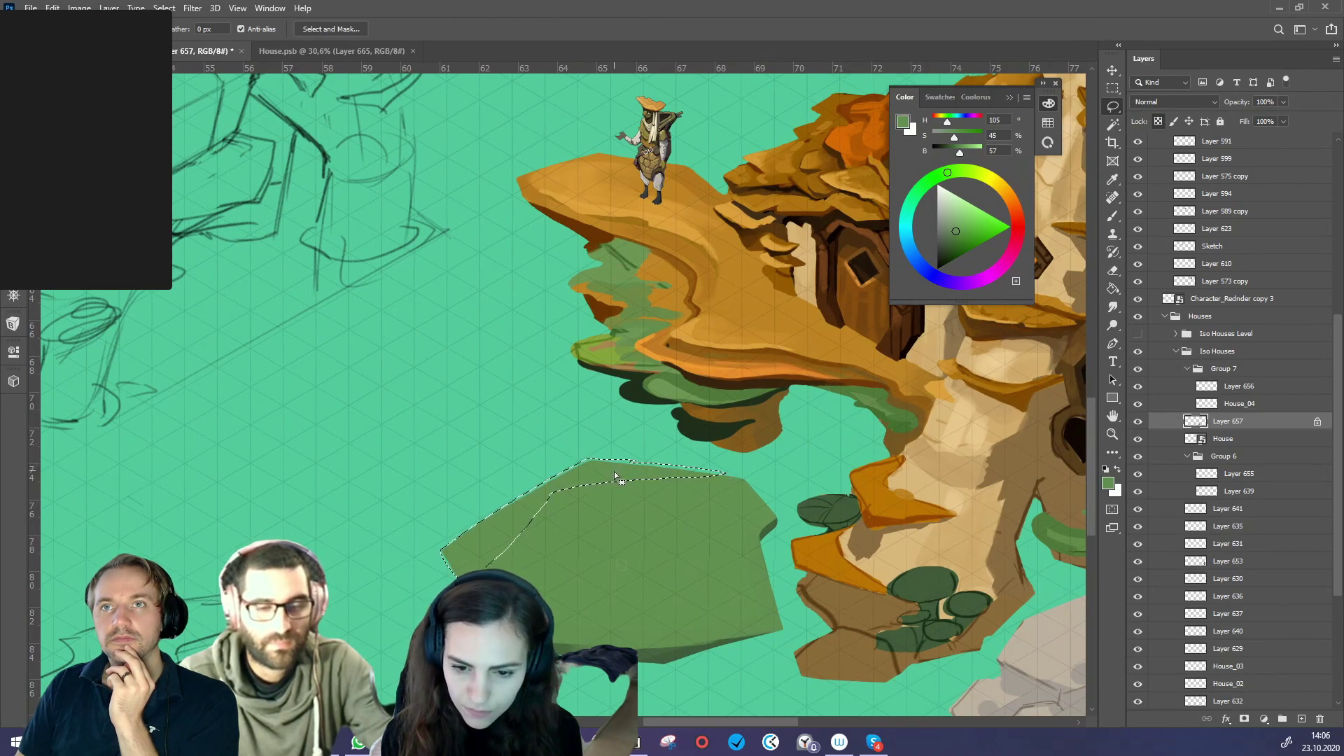
- Sample a lighter green from the platform foliage and apply it as a gradient to the selected rim
key(g)
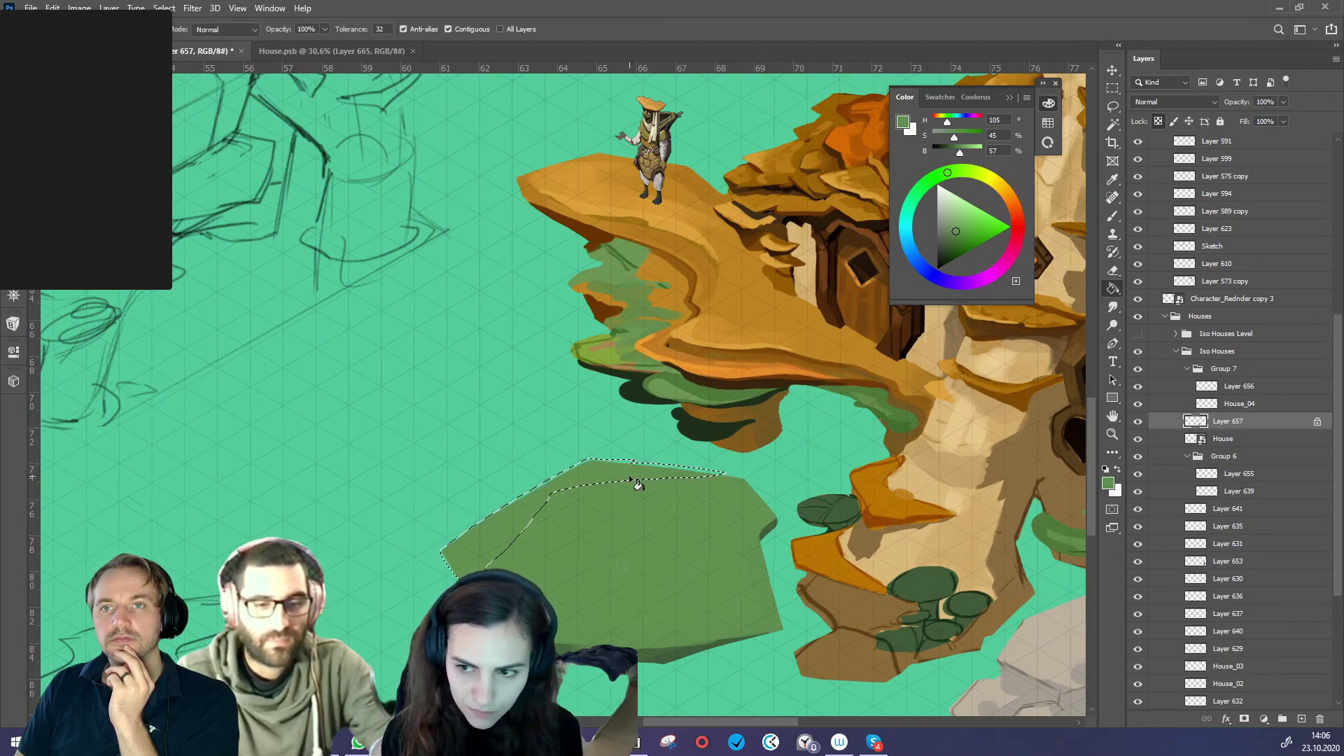
key(shift+g)
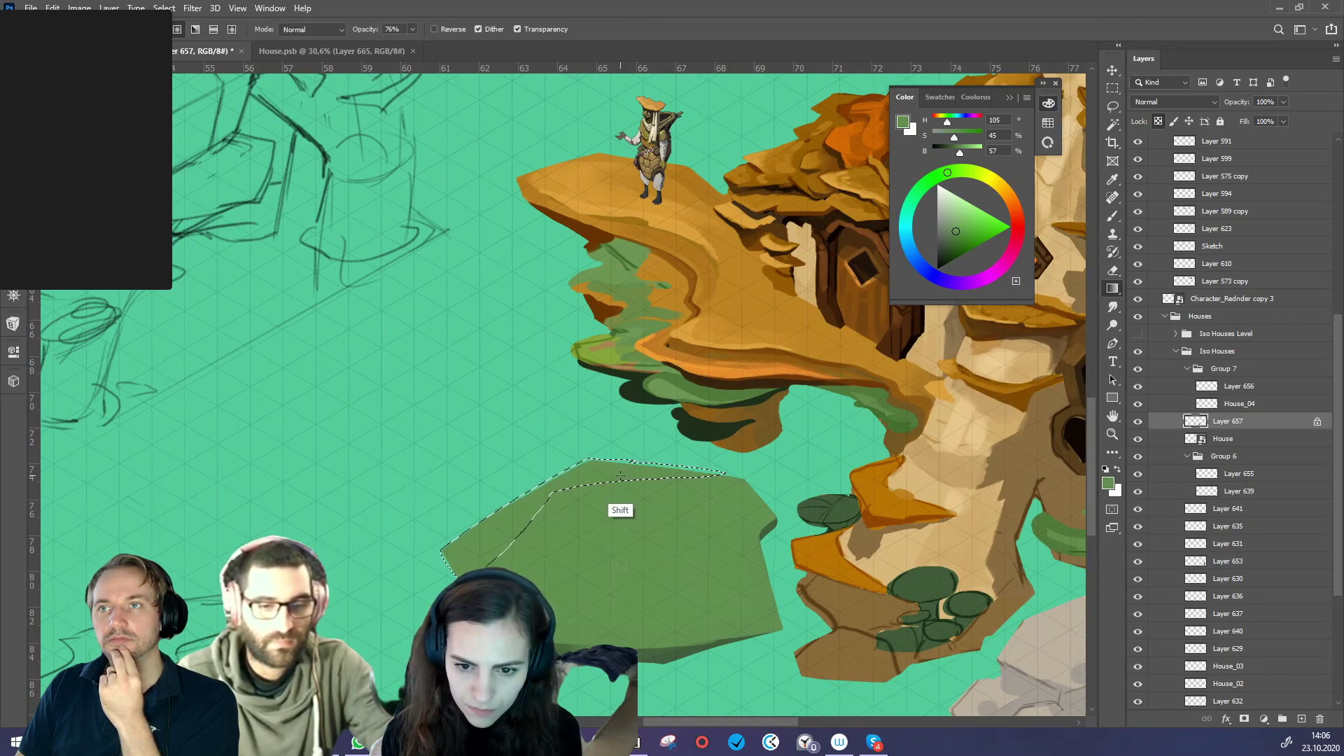
key(alt)
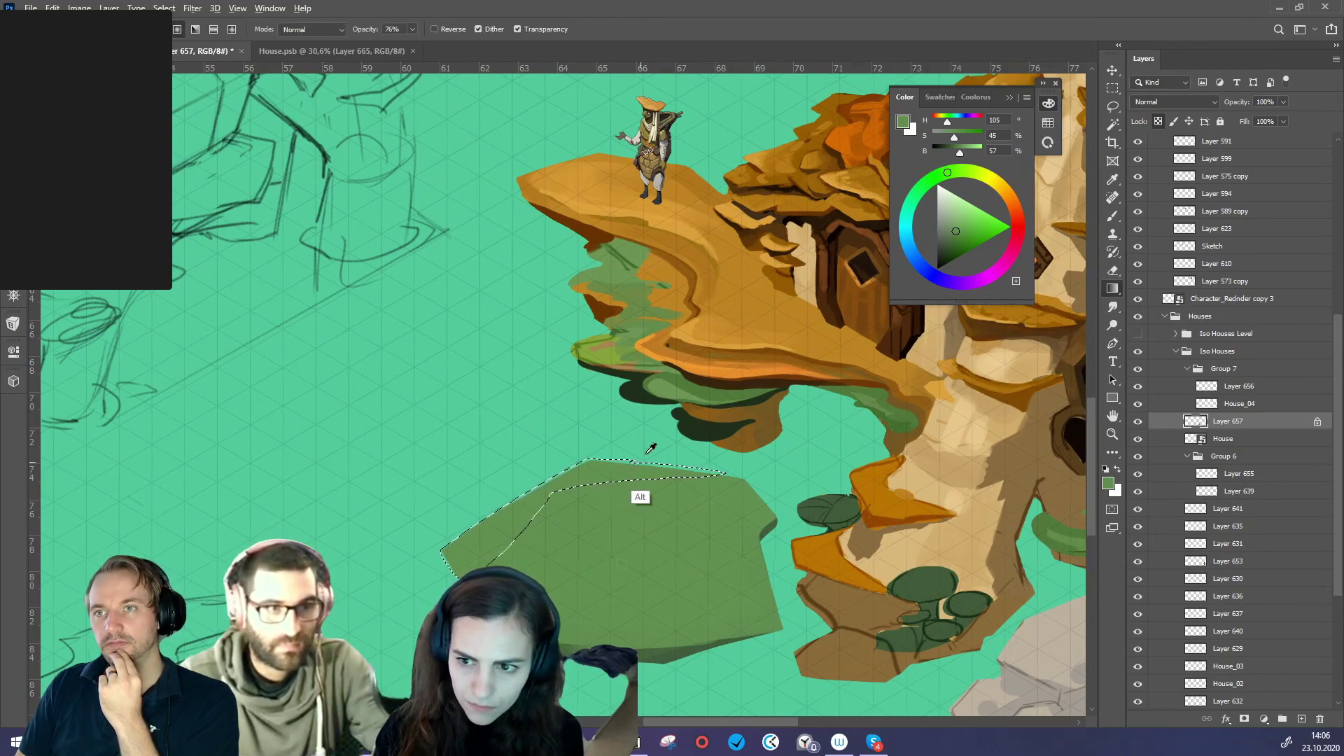
alt+click(669, 385)
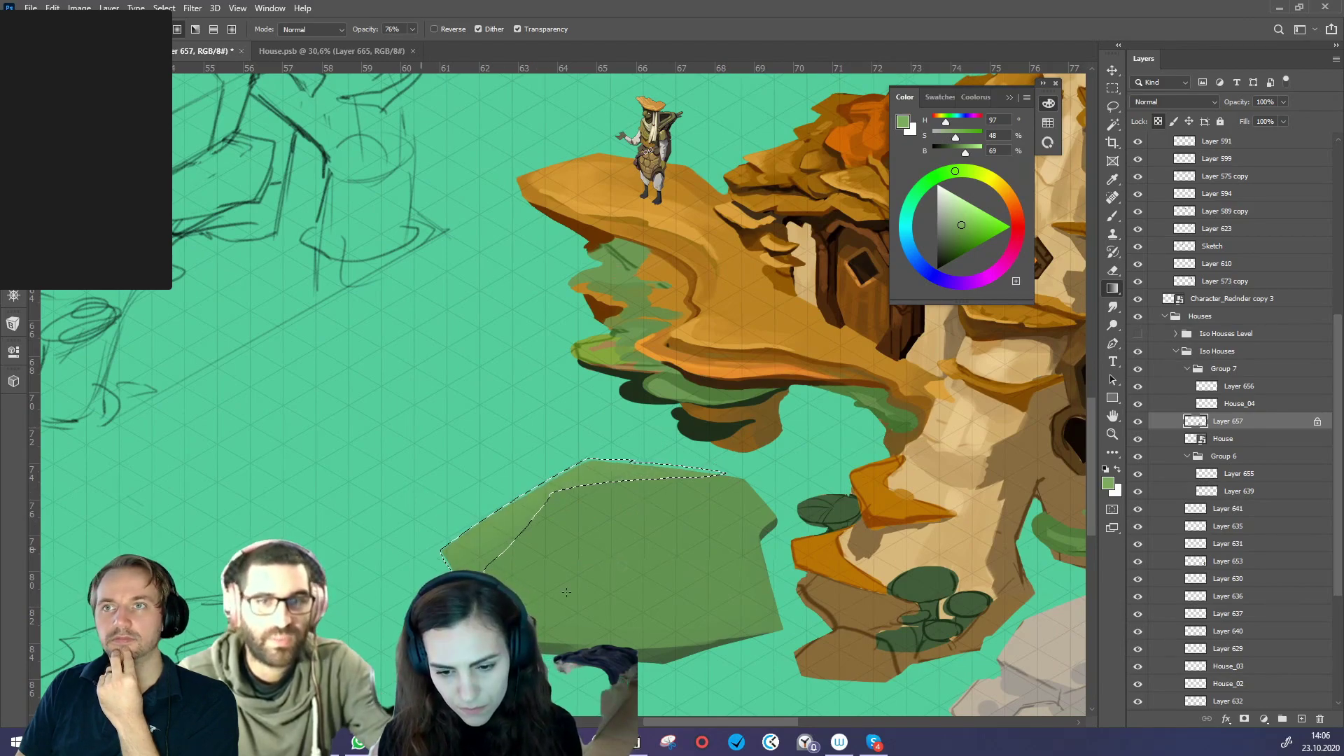
ctrl+drag(665, 557, 611, 578)
key(ctrl+plus)
key(ctrl+plus)
drag(721, 578, 588, 598)
drag(778, 575, 741, 588)
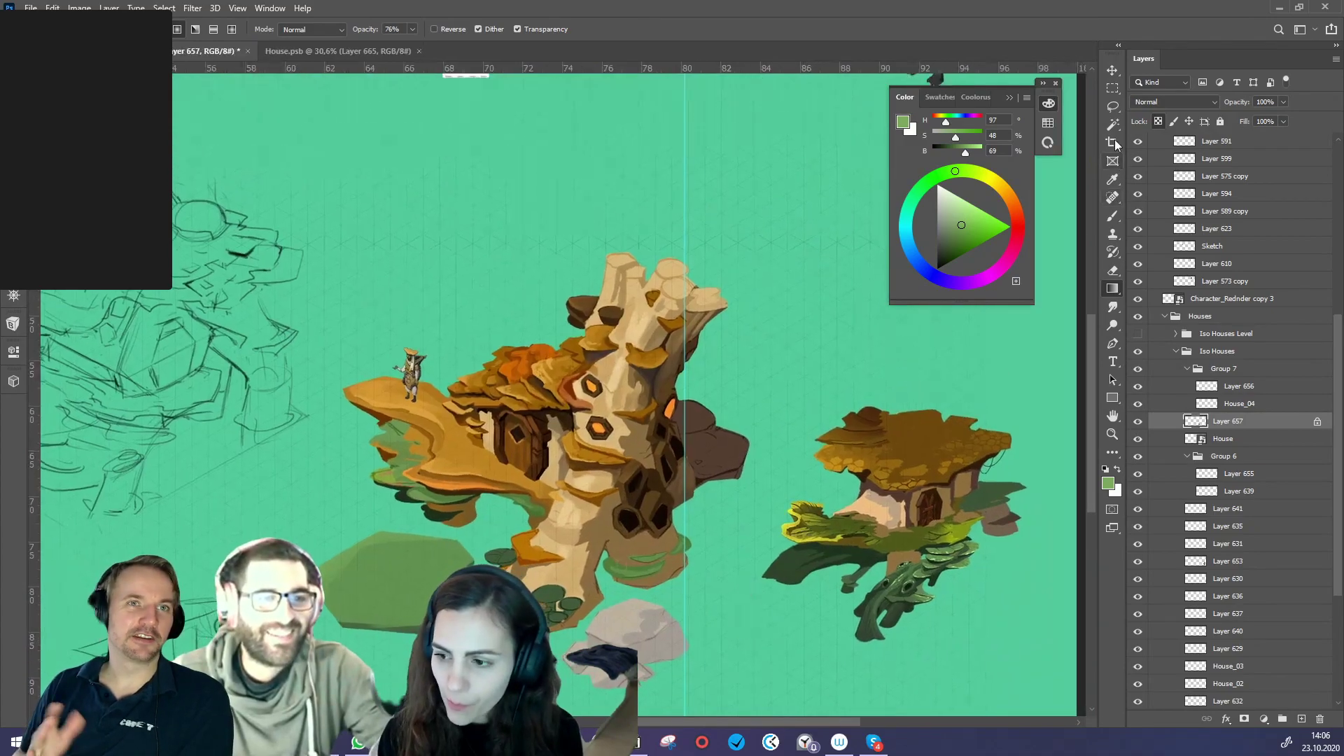
- Add a new layer above Layer 657 and clear any stray lasso selection beside the tree base
click(1114, 106)
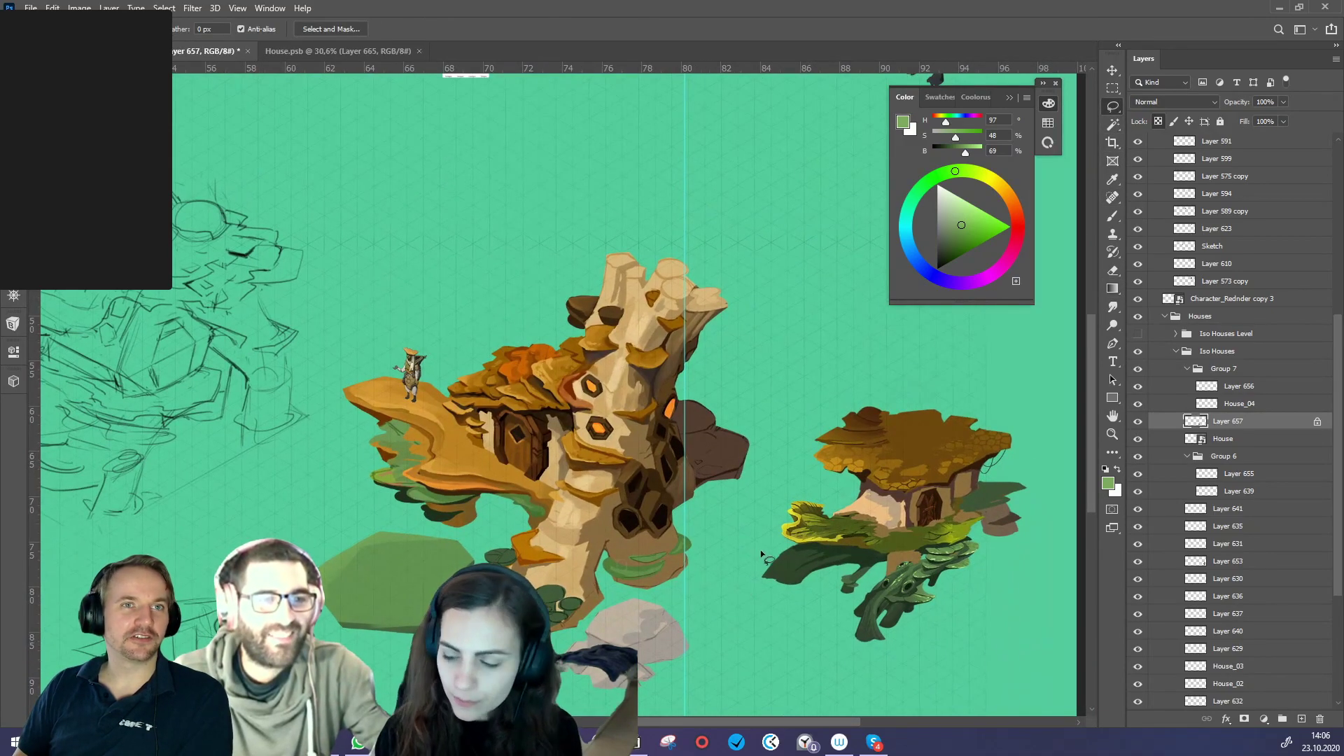
click(1302, 719)
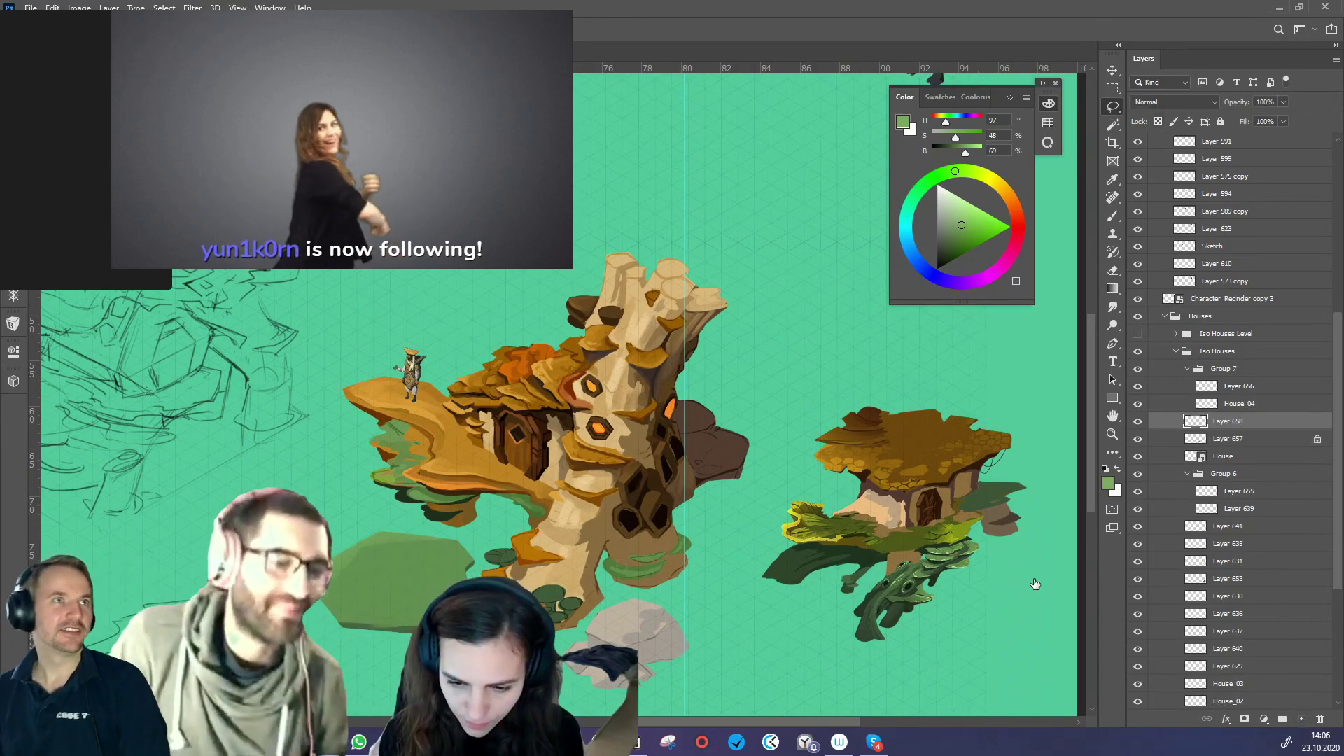
ctrl+click(709, 581)
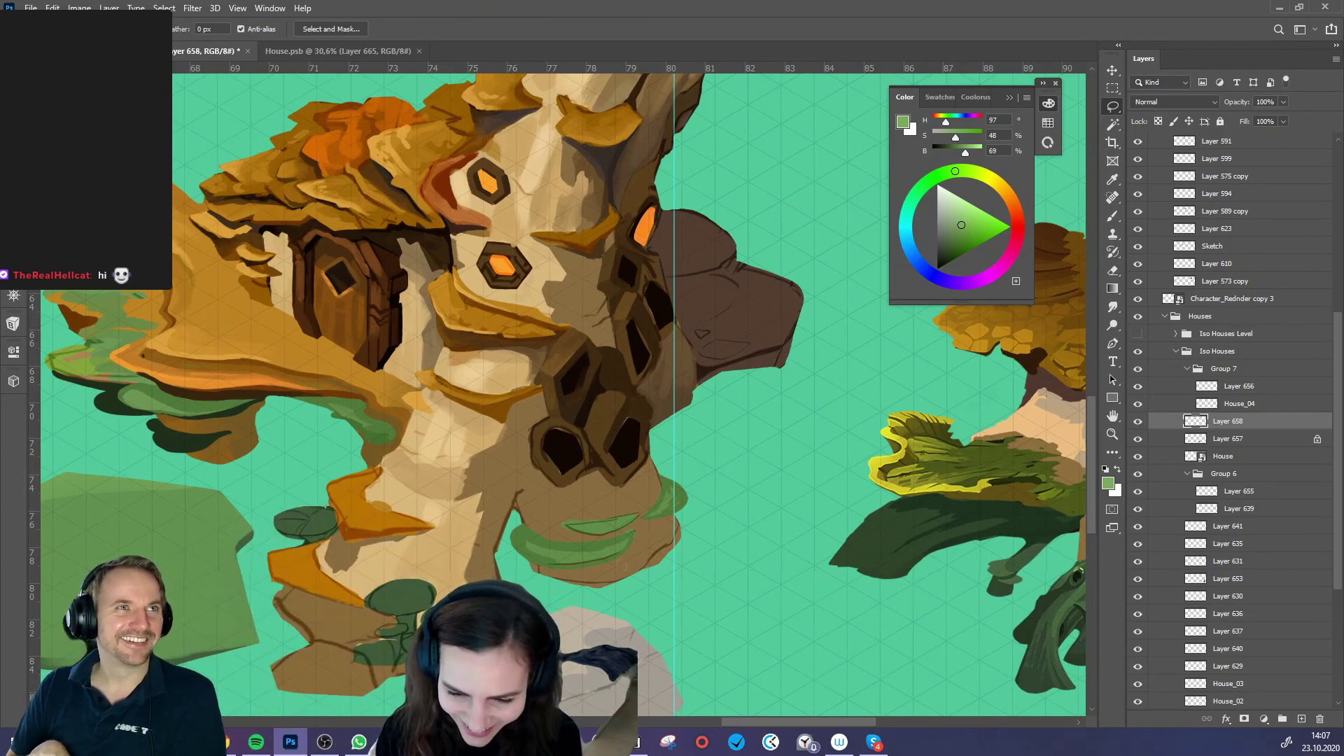
mouse_move(675, 531)
mouse_down()
mouse_move(641, 546)
mouse_move(666, 531)
mouse_move(645, 547)
mouse_move(663, 556)
mouse_move(695, 528)
mouse_move(675, 517)
mouse_up()
key(ctrl+d)
key(ctrl+semicolon)
key(ctrl+d)
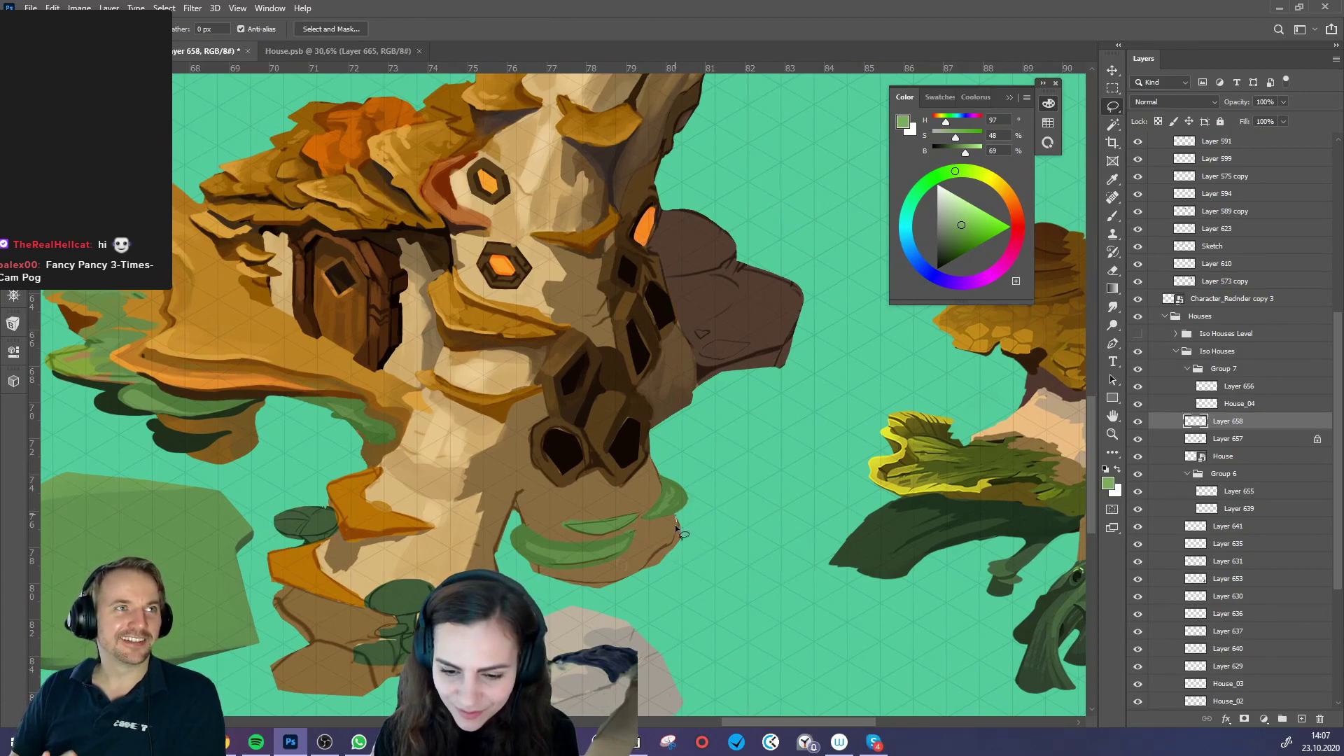
- Lasso an angular ground patch between the tree's base and the neighbouring house's dark foliage
mouse_move(673, 517)
mouse_down()
mouse_move(634, 555)
mouse_move(629, 578)
mouse_move(730, 615)
mouse_up()
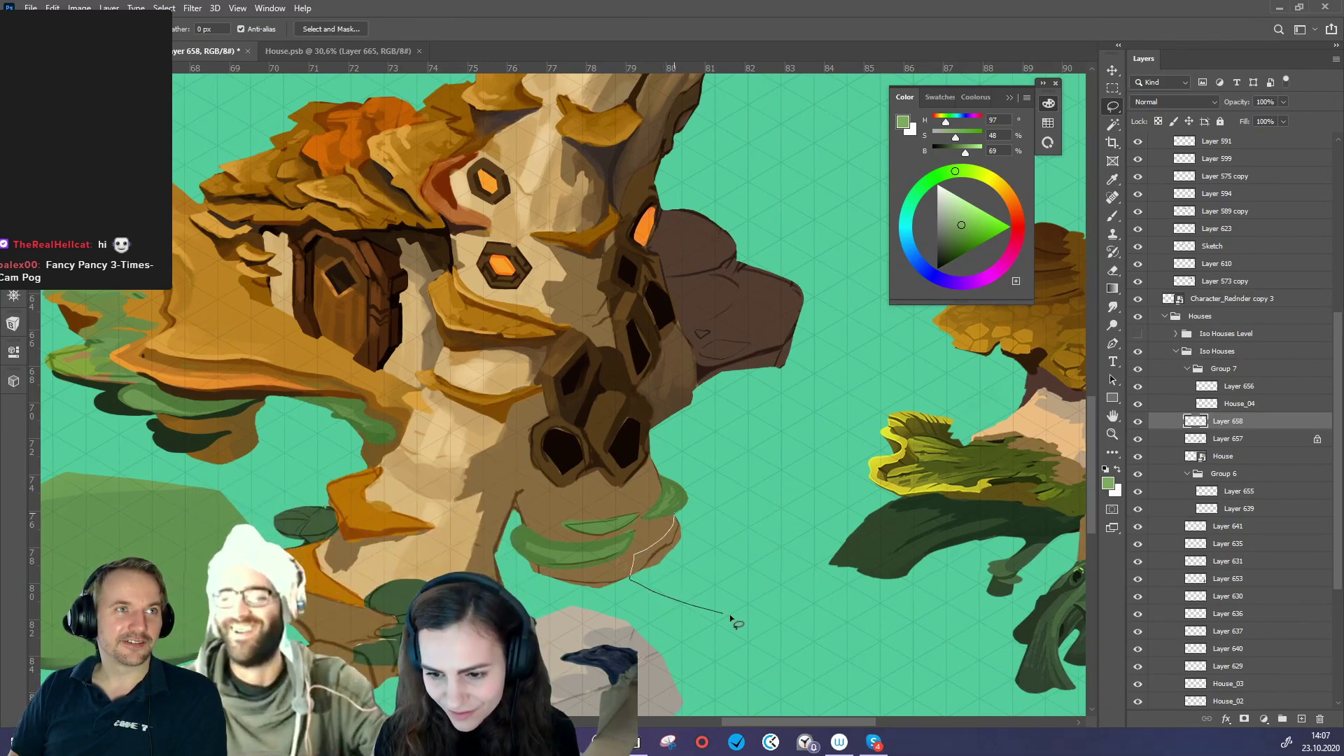
mouse_move(823, 584)
mouse_down()
mouse_move(847, 476)
mouse_move(827, 450)
mouse_move(690, 501)
mouse_move(704, 483)
mouse_move(826, 449)
mouse_move(821, 496)
mouse_move(707, 525)
mouse_up()
key(shift)
key(alt)
mouse_move(809, 451)
mouse_down()
mouse_move(864, 465)
mouse_move(892, 575)
mouse_move(883, 528)
mouse_move(838, 558)
mouse_up()
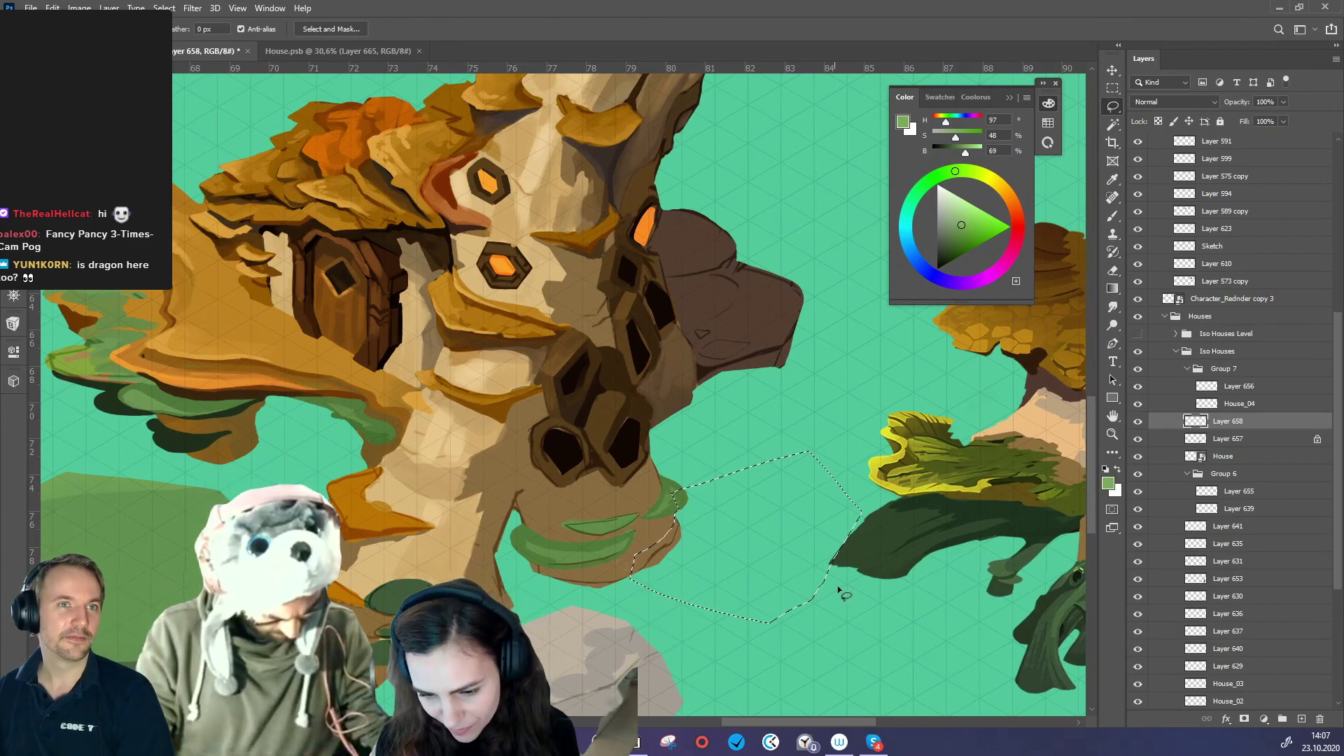
key(shift)
mouse_move(668, 601)
mouse_down()
mouse_move(756, 652)
mouse_move(845, 638)
mouse_move(848, 534)
mouse_up()
- Fill the selected ground patch beside the tree base with the current light green and deselect it
key(u)
drag(621, 396, 921, 672)
key(ctrl+d)
- Lasso a small jagged grass tuft on the right edge of the grey rock
mouse_move(900, 611)
mouse_down()
mouse_move(770, 629)
mouse_move(870, 614)
mouse_move(774, 540)
mouse_move(779, 559)
mouse_up()
click(1112, 105)
scroll(767, 644, up, 3)
mouse_move(723, 581)
mouse_down()
mouse_move(783, 580)
mouse_move(801, 542)
mouse_up()
mouse_move(759, 587)
mouse_down()
mouse_move(710, 597)
mouse_move(760, 619)
mouse_move(797, 584)
mouse_move(741, 595)
mouse_move(795, 582)
mouse_move(783, 615)
mouse_move(804, 582)
mouse_up()
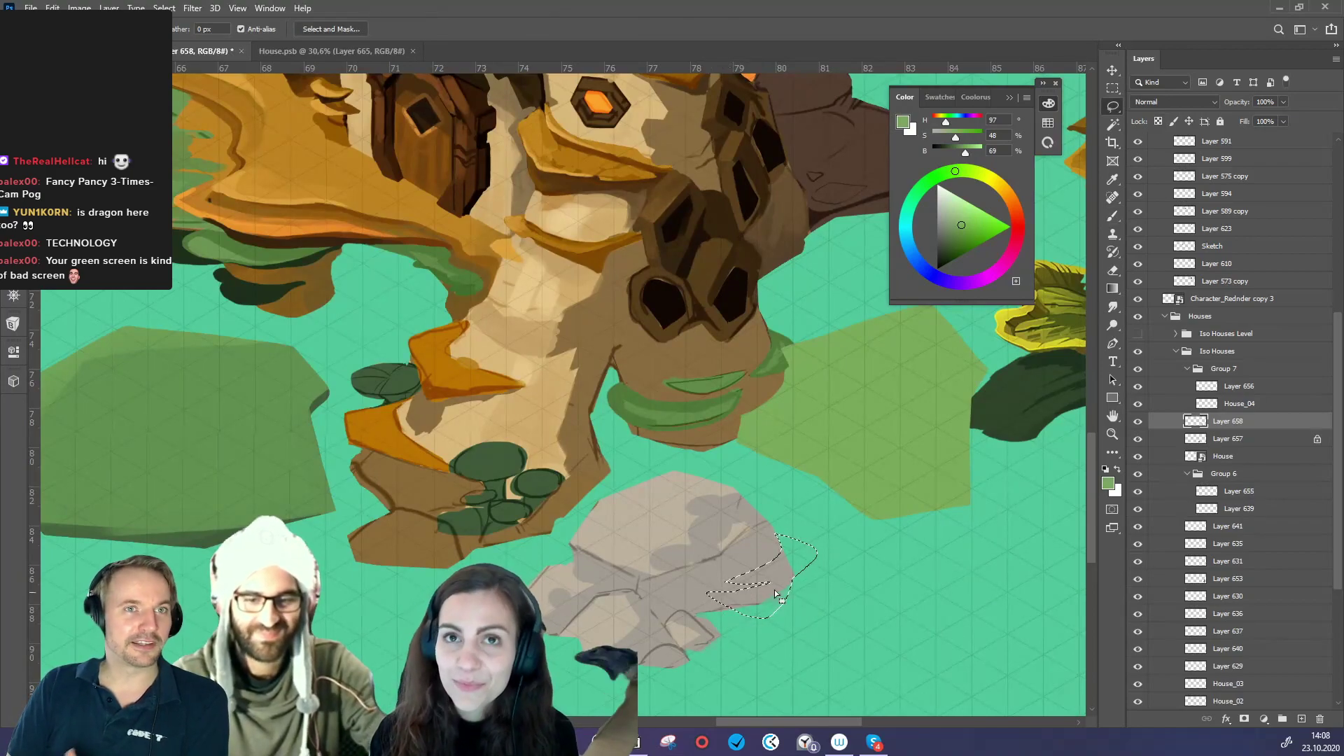
- Fill the selected grass tuft on the rock with the light green and deselect it
click(1112, 397)
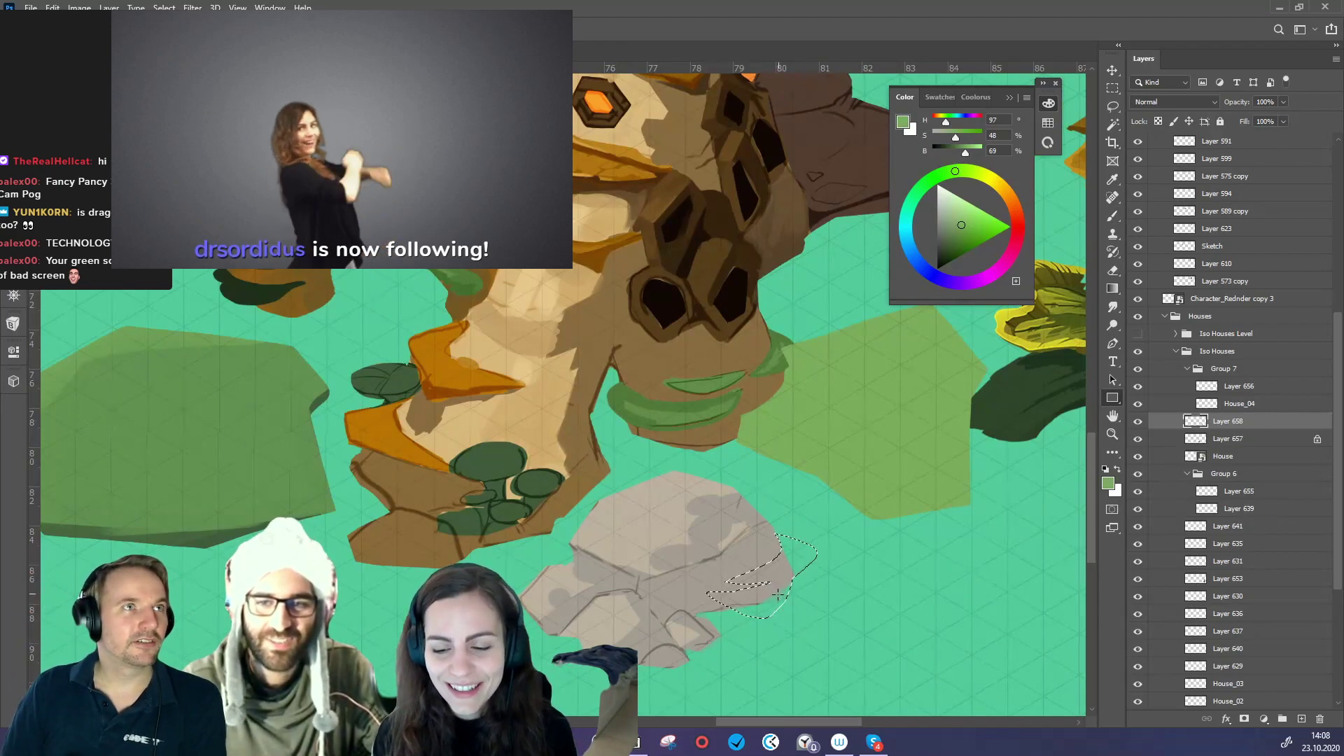
key(alt+BackSpace)
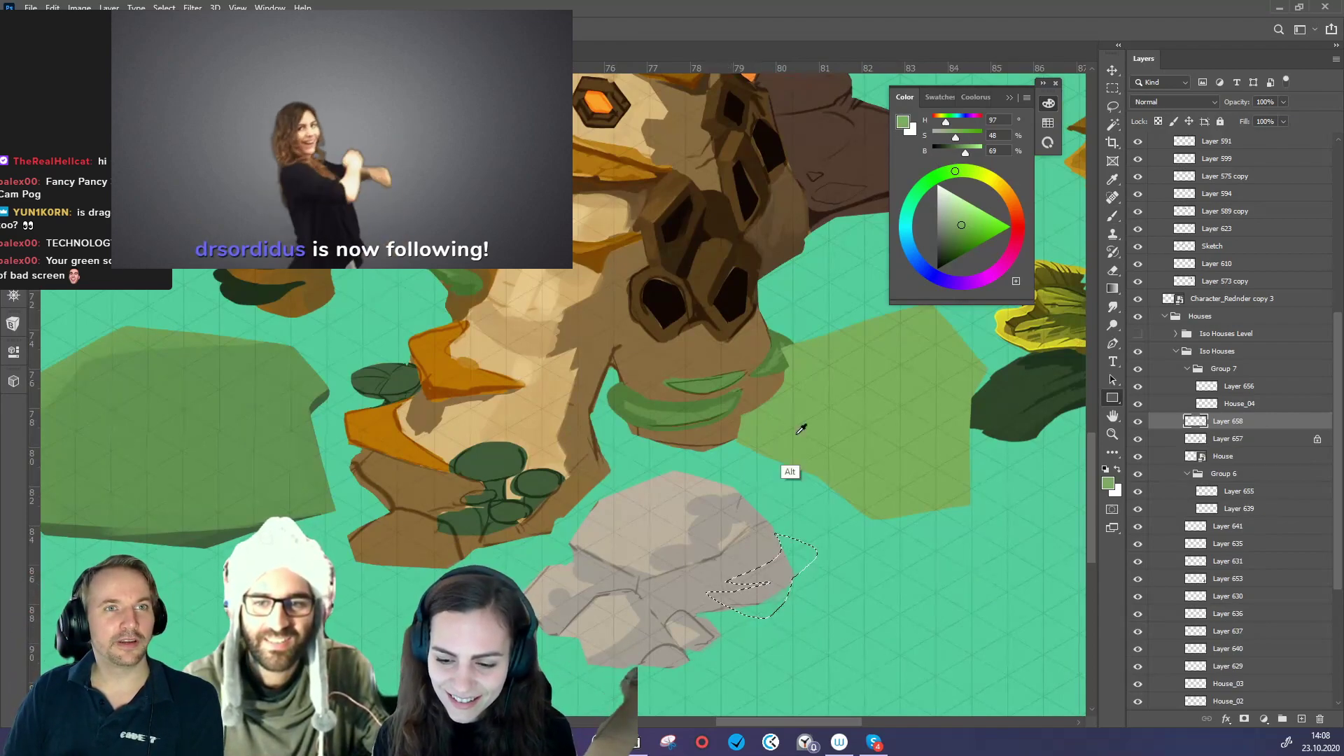
click(1113, 199)
key(ctrl+d)
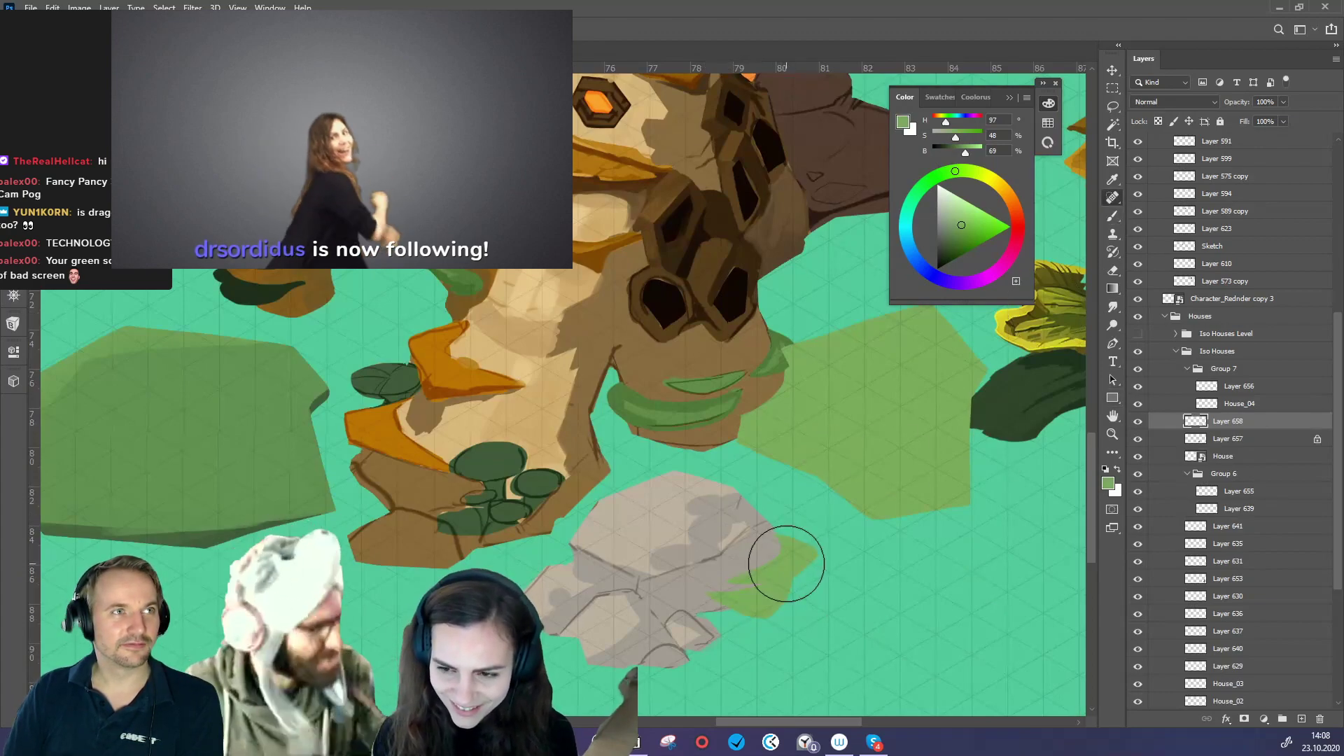
- Lock Layer 658's transparent pixels and brush a darker green shadow on the lower part of the rock's grass tuft
click(1112, 216)
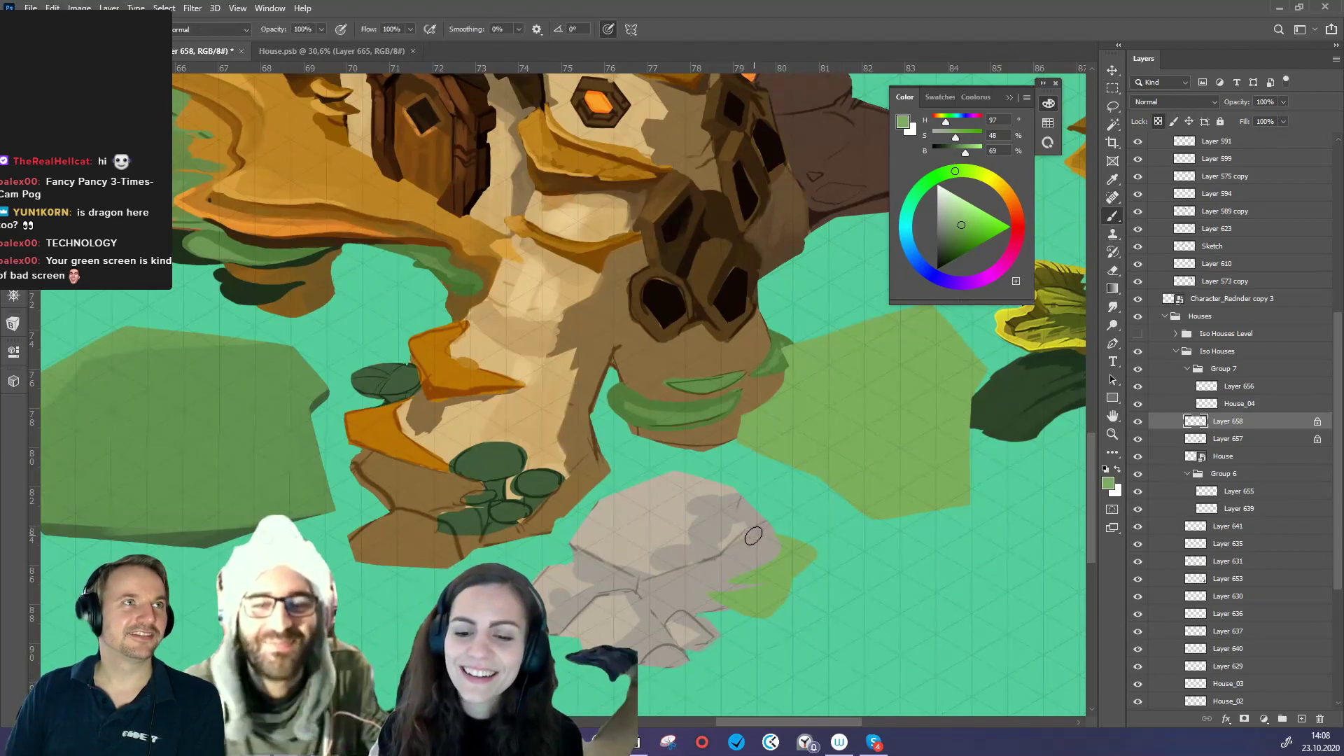
alt+click(702, 409)
alt+right_click(809, 569)
mouse_move(752, 593)
mouse_down()
mouse_move(791, 583)
mouse_move(706, 593)
mouse_move(810, 580)
mouse_up()
alt+click(728, 632)
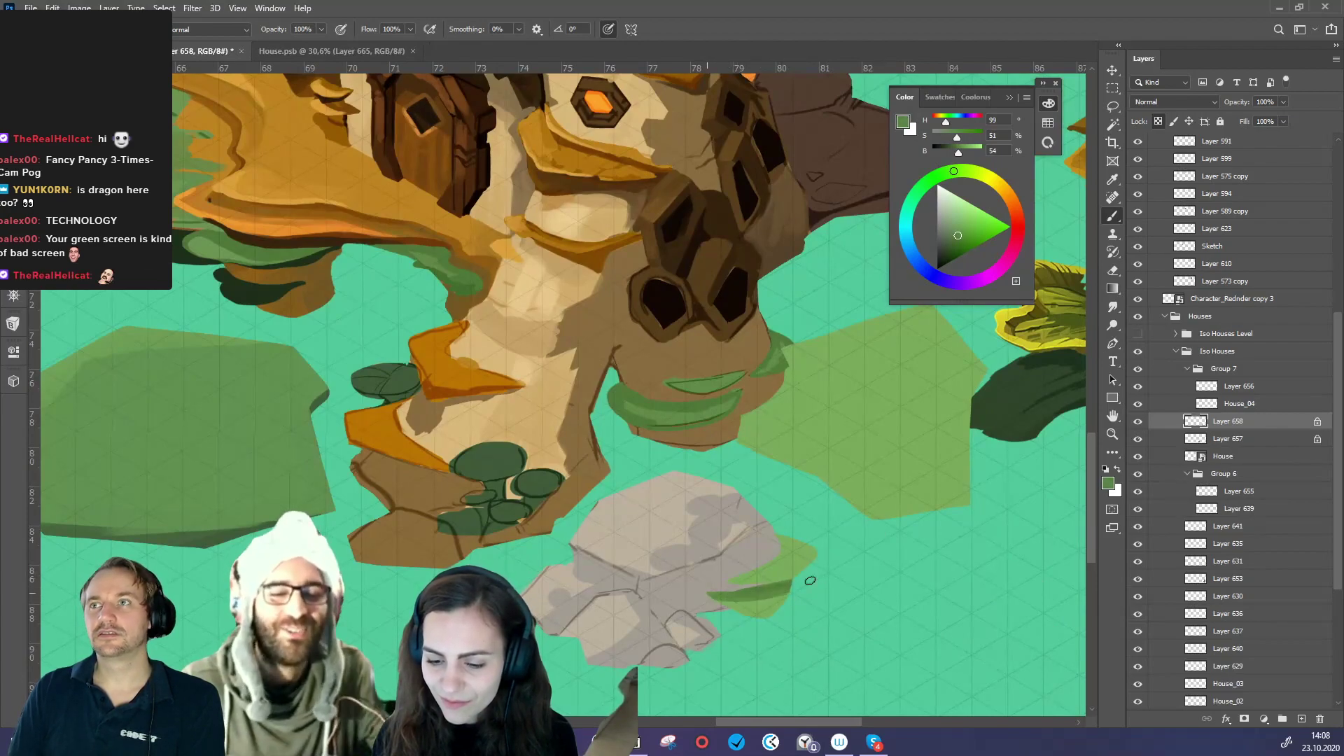
alt+click(738, 601)
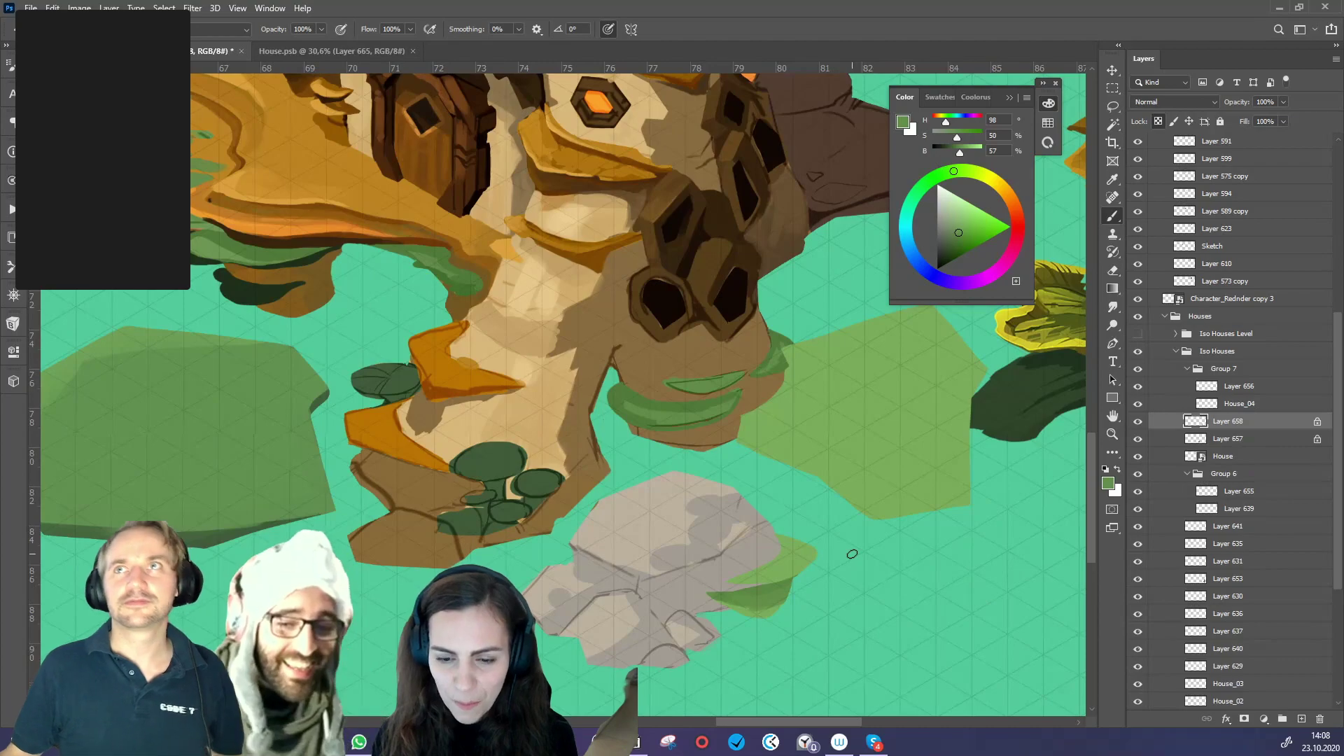
- Brush a darker green shaded band along the lower edge of the ground patch beside the tree base
drag(887, 553, 708, 620)
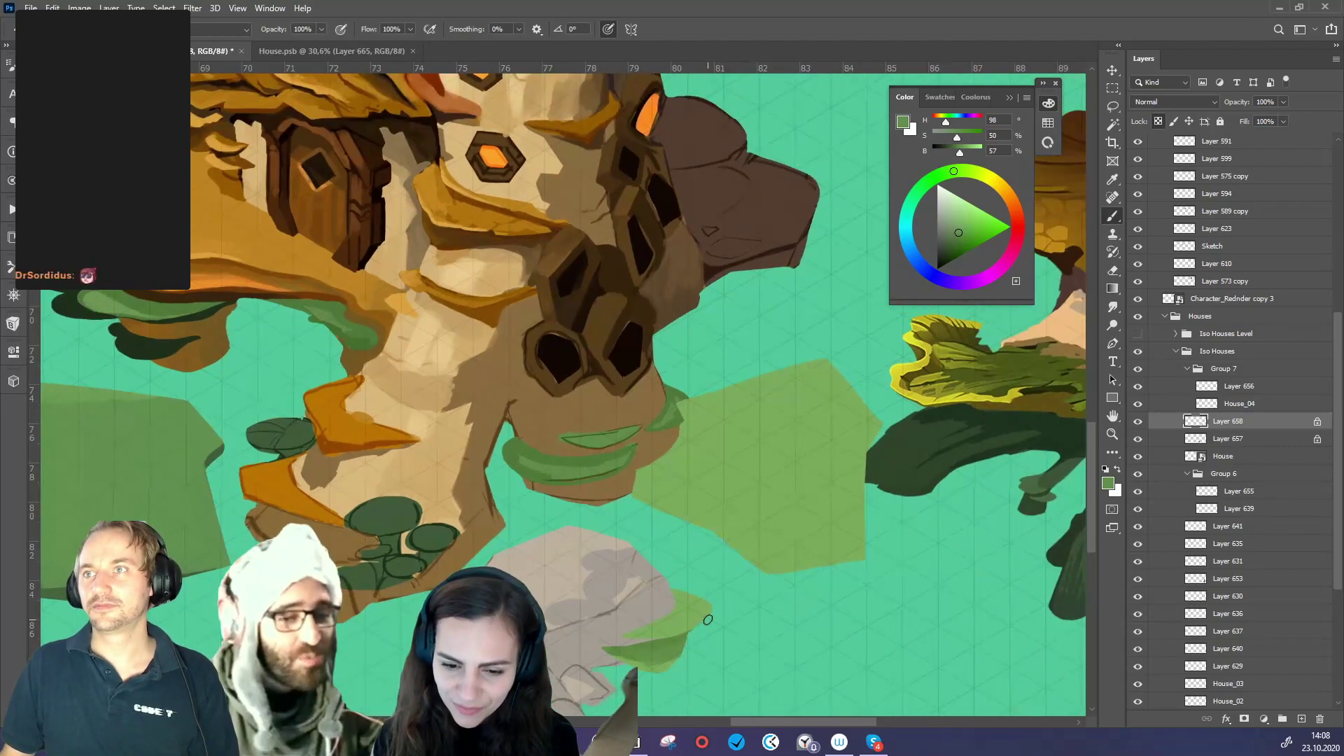
alt+right_click(642, 490)
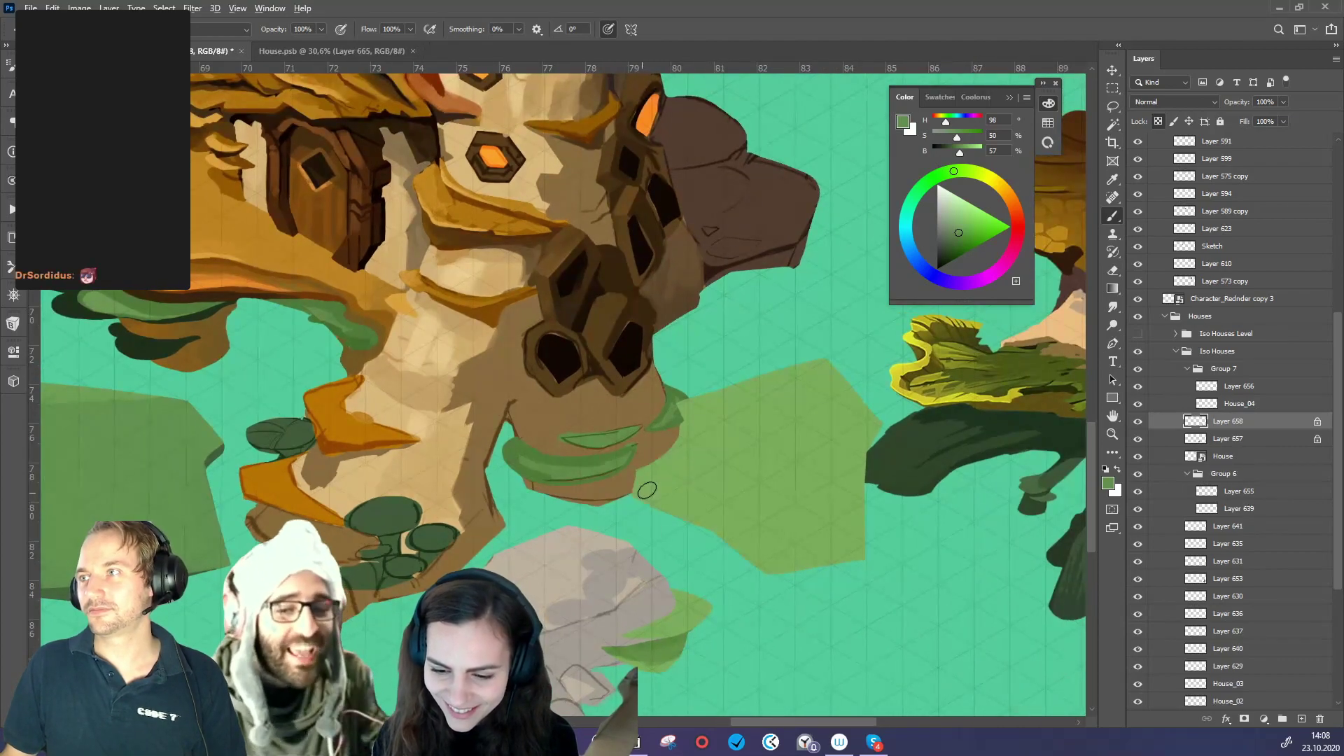
drag(634, 490, 805, 590)
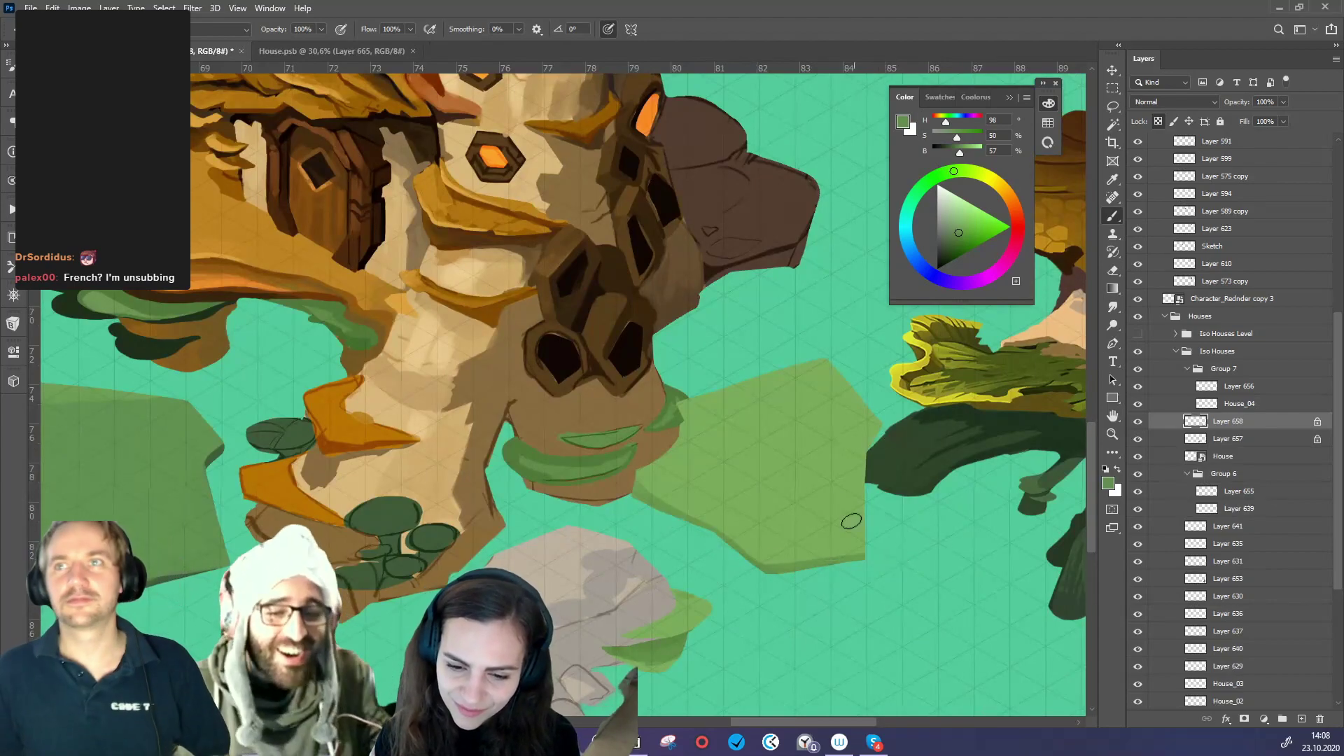
alt+click(637, 489)
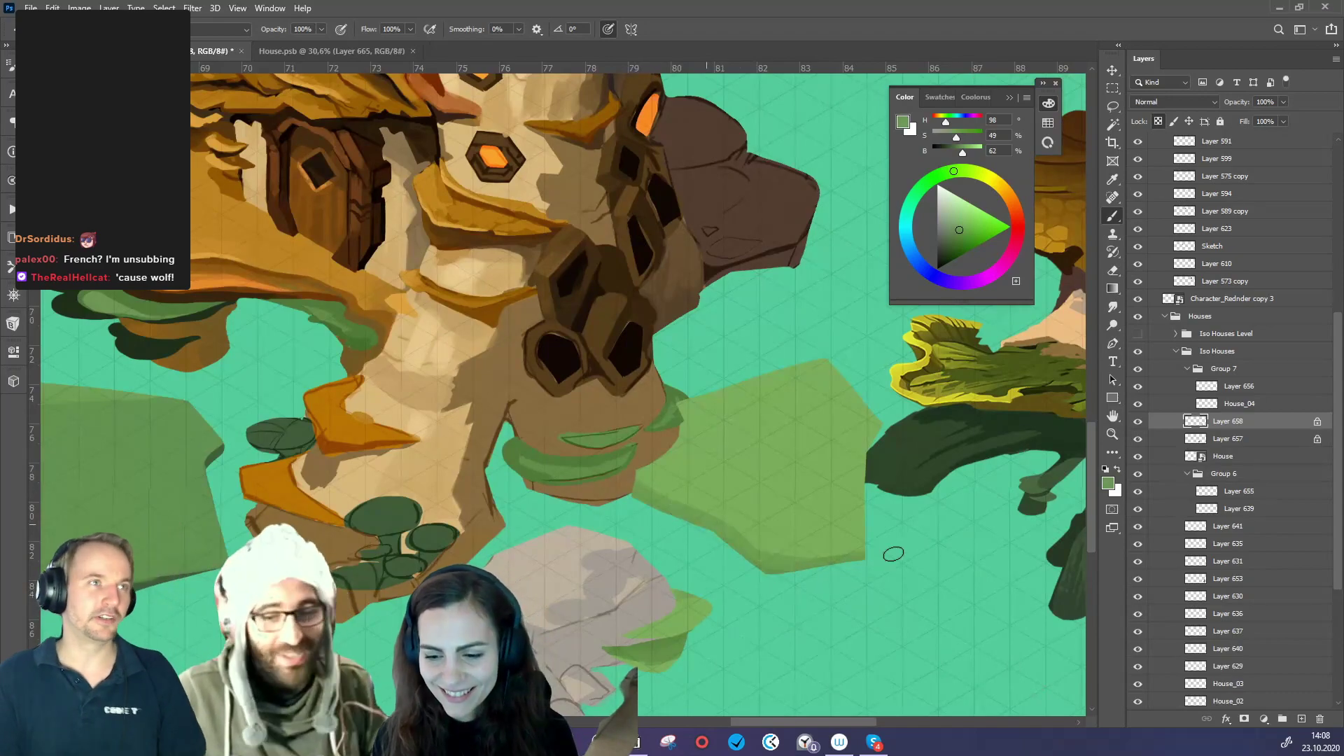
mouse_move(894, 580)
mouse_down()
mouse_move(753, 605)
mouse_move(846, 590)
mouse_up()
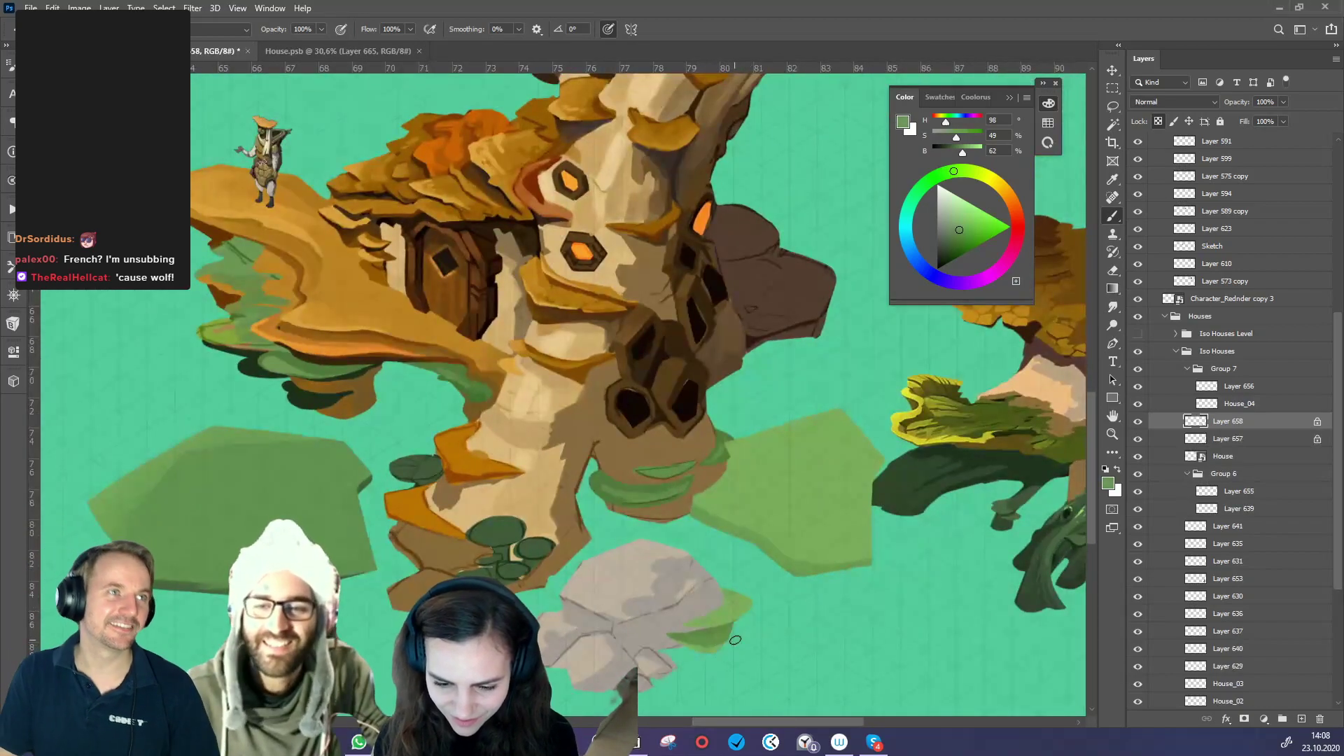
- Brush sampled darker greens onto the lower part of the grey rock's grass tuft and unlock Layer 658's transparent pixels
drag(744, 637, 783, 597)
alt+click(700, 634)
drag(670, 637, 739, 625)
alt+click(659, 637)
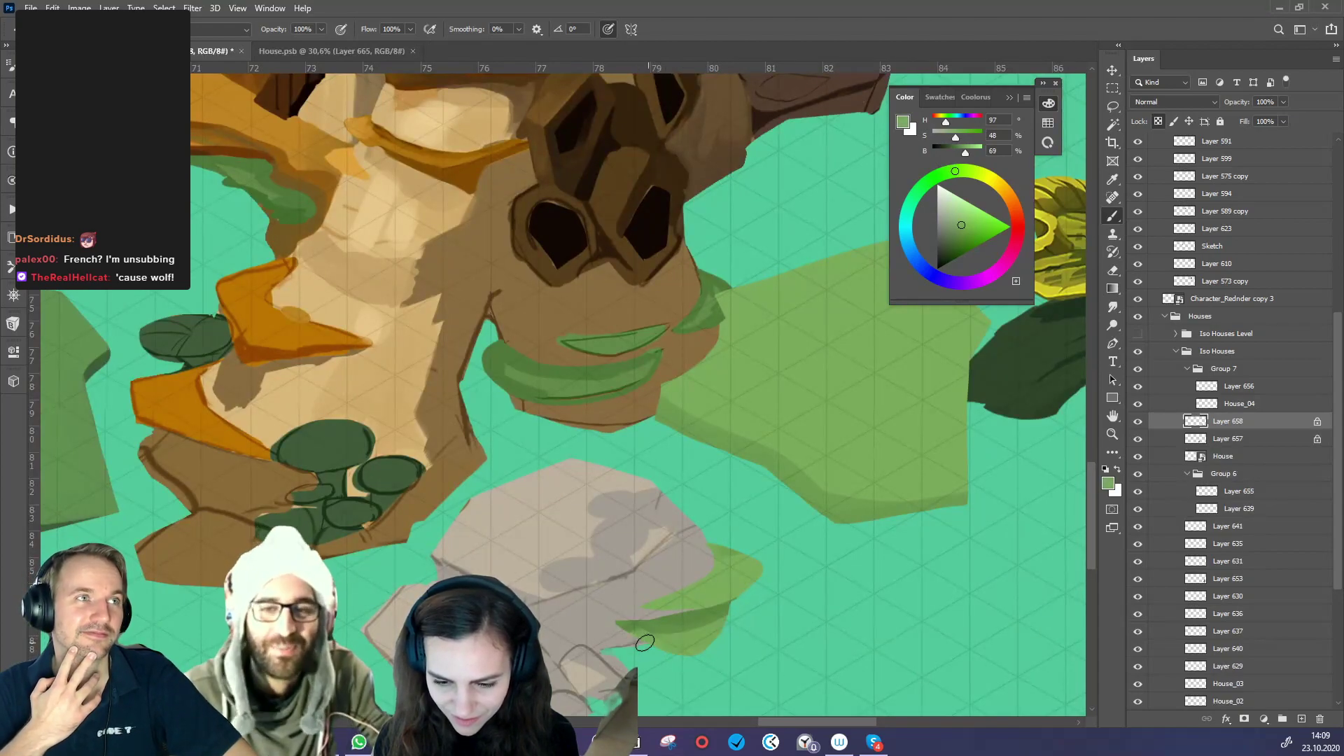
alt+click(713, 639)
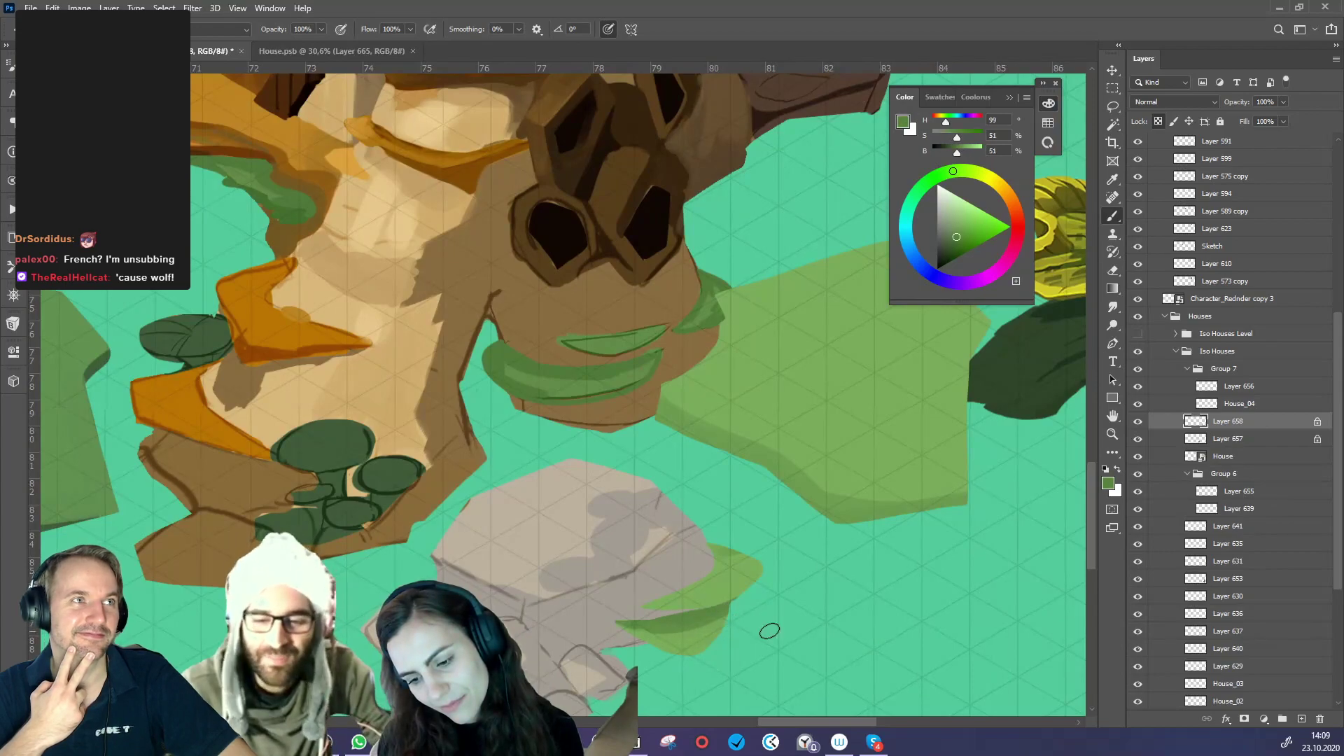
mouse_move(798, 653)
mouse_down()
mouse_move(710, 647)
mouse_move(793, 633)
mouse_move(708, 646)
mouse_up()
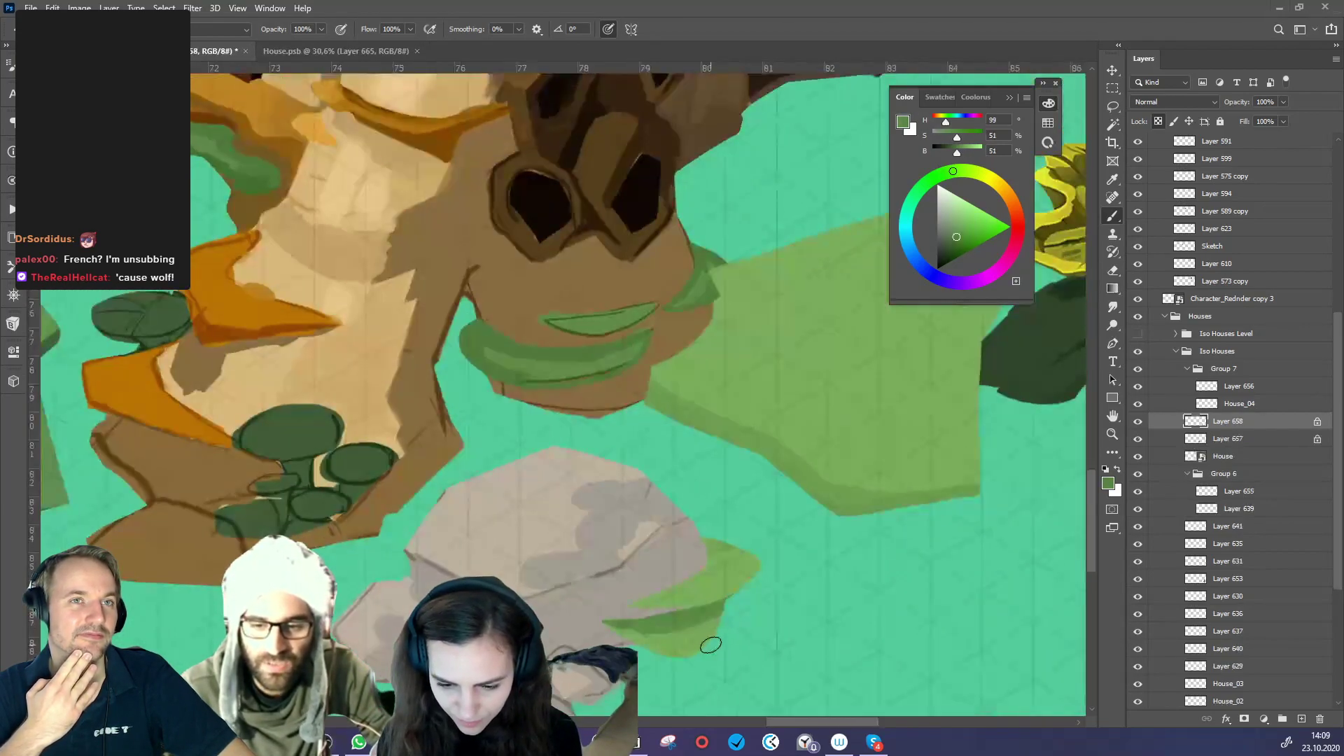
key(slash)
key(e)
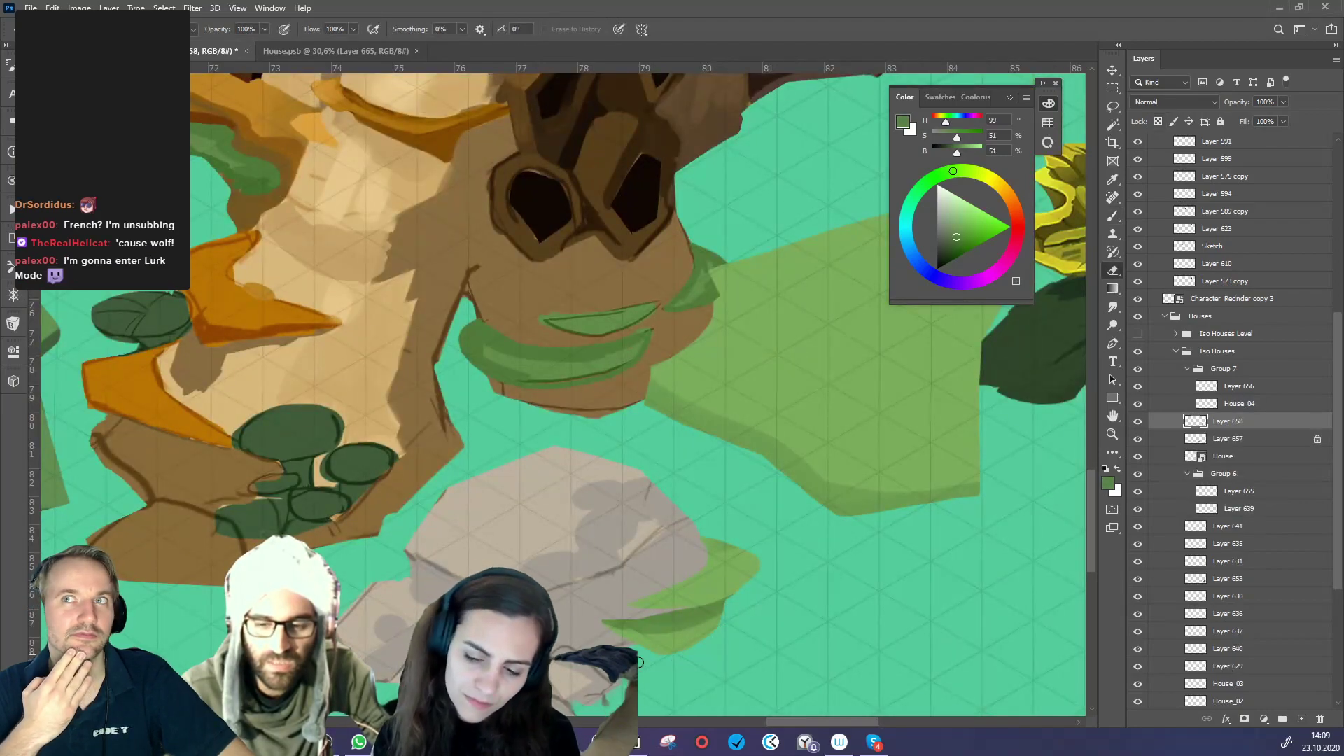
key(b)
- Convert the House_01 castle-like house sketch layer to a smart object and open its contents for editing
mouse_move(804, 564)
mouse_down()
mouse_move(747, 642)
mouse_move(702, 633)
mouse_move(726, 620)
mouse_move(788, 625)
mouse_move(644, 637)
mouse_move(658, 548)
mouse_move(744, 497)
mouse_up()
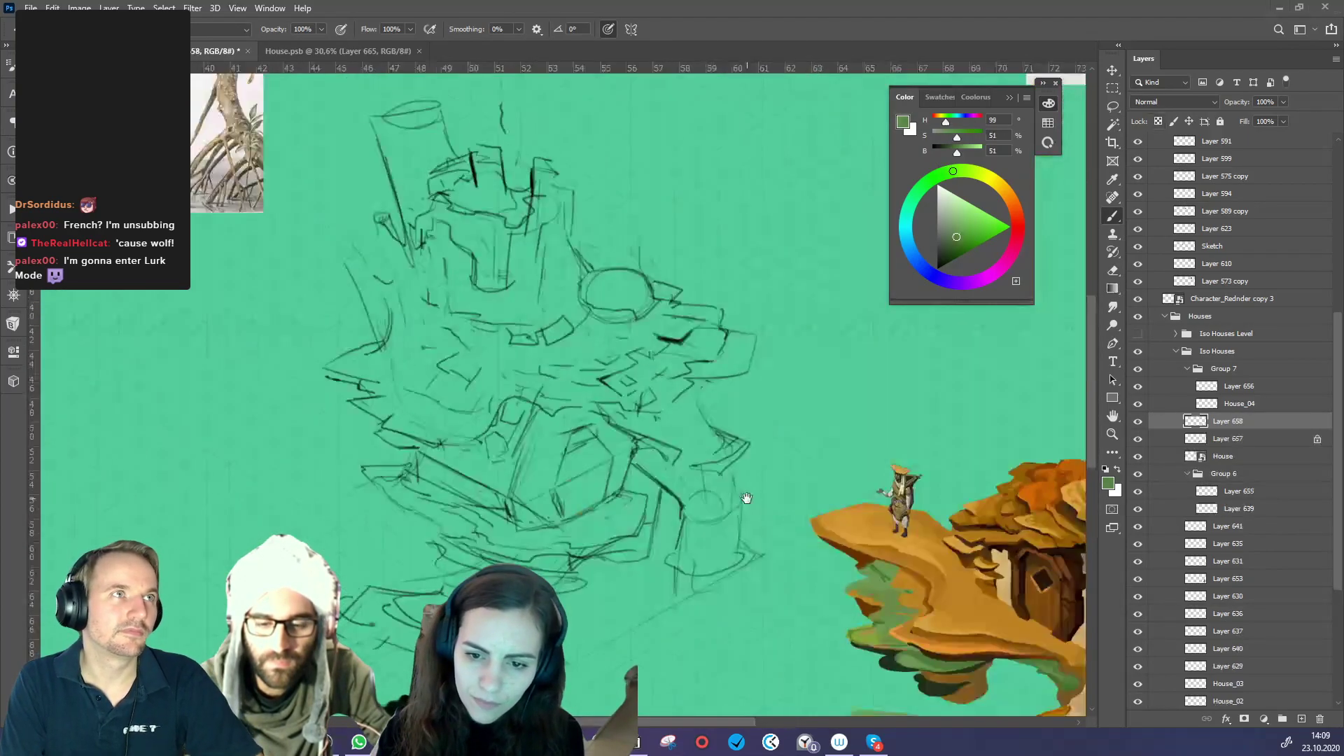
click(1114, 69)
click(684, 343)
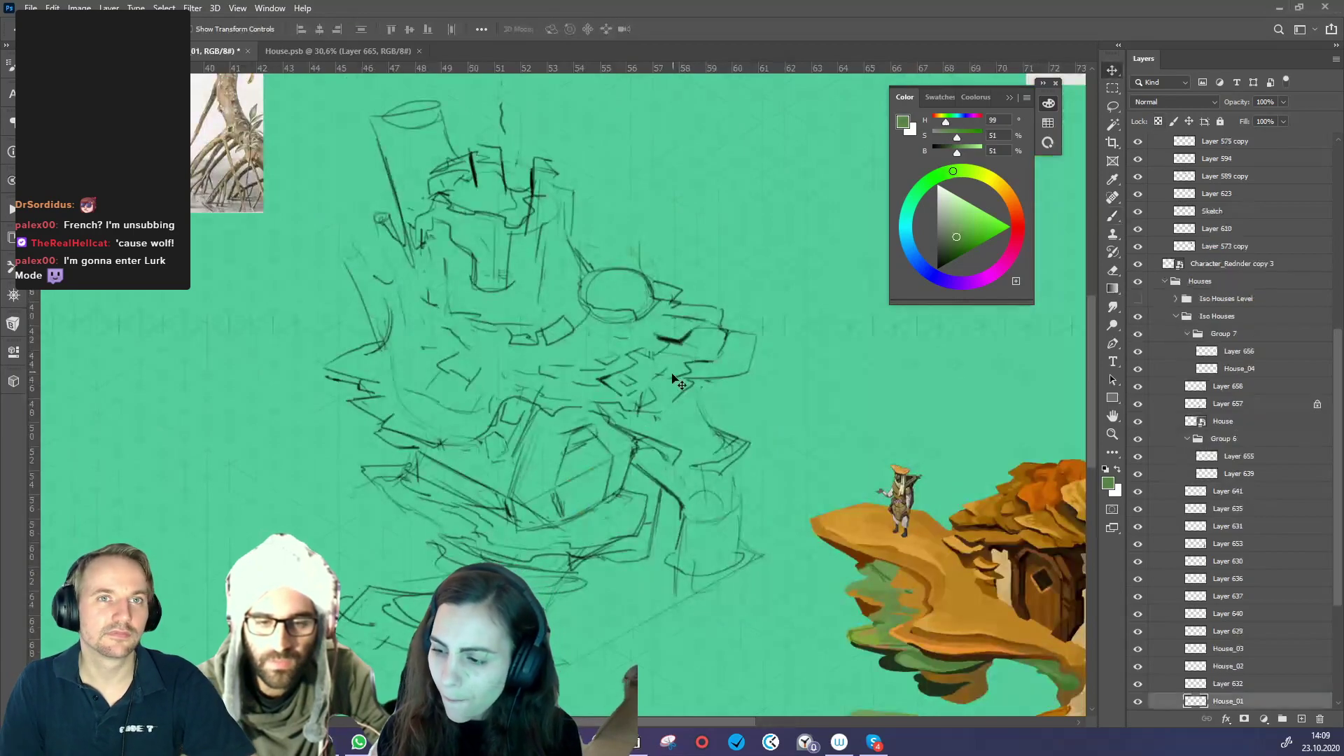
right_click(1281, 708)
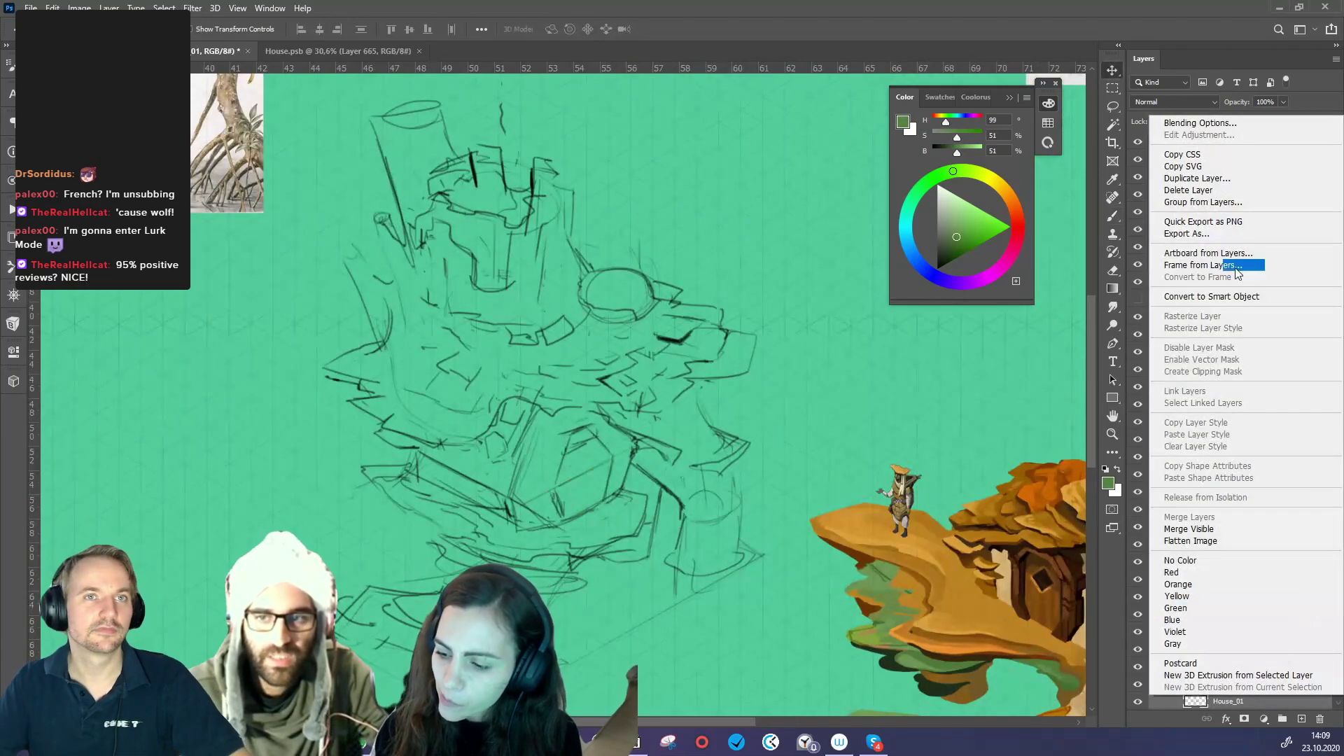
click(1226, 297)
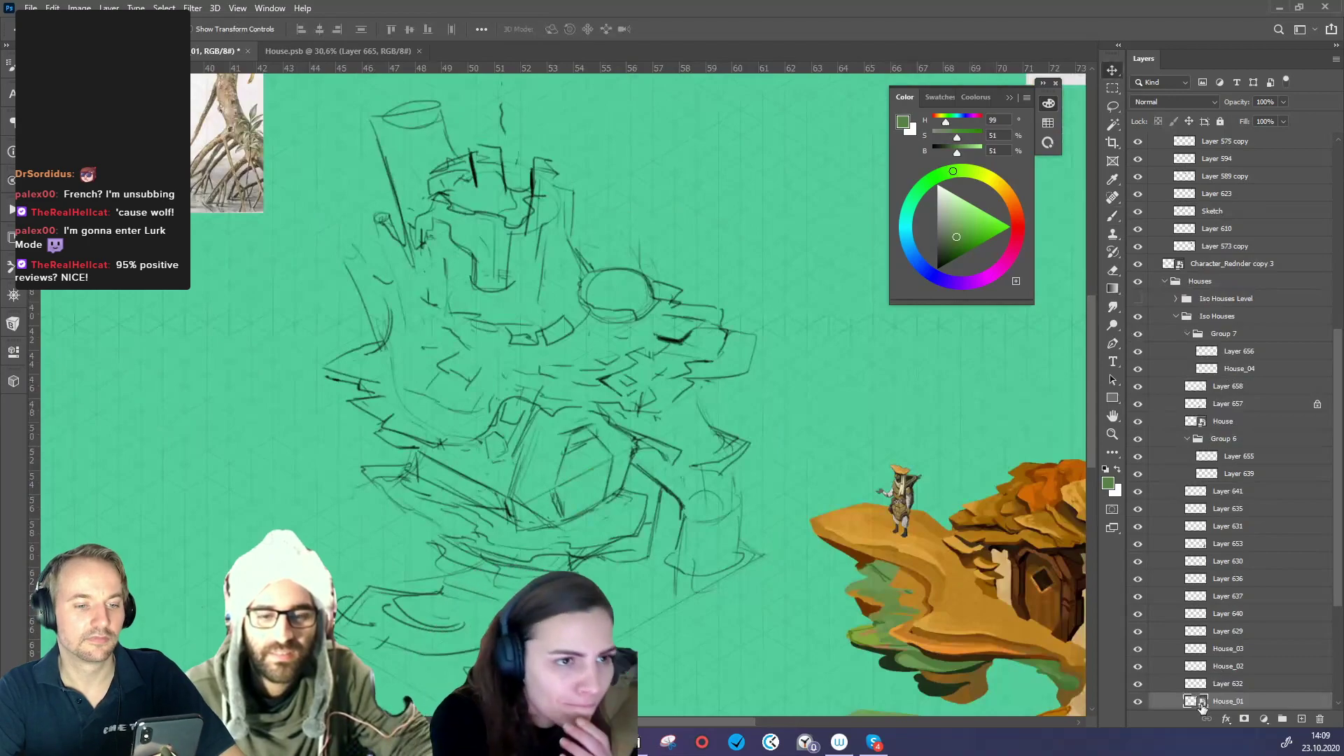
double_click(1202, 700)
- Crop the House_01.psb canvas to a portrait area with some margin around the house sketch
click(80, 7)
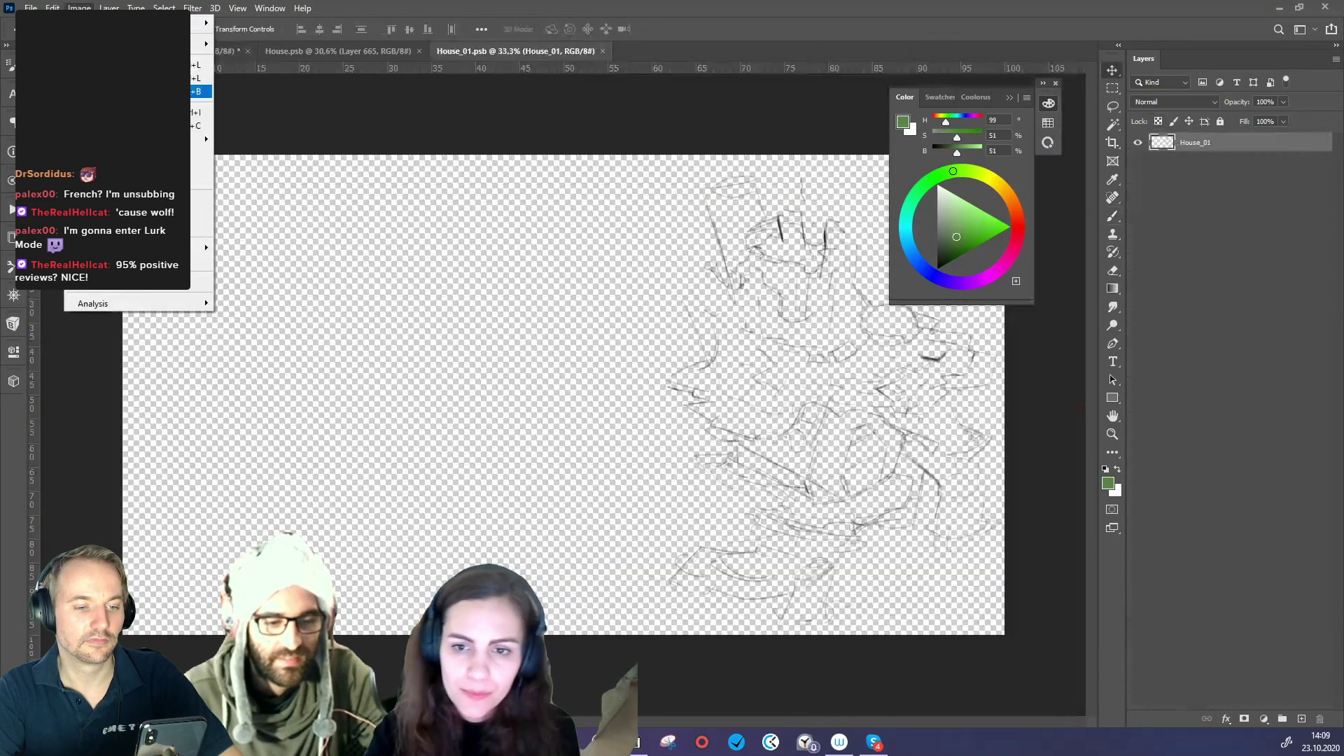
click(104, 166)
click(201, 165)
click(729, 200)
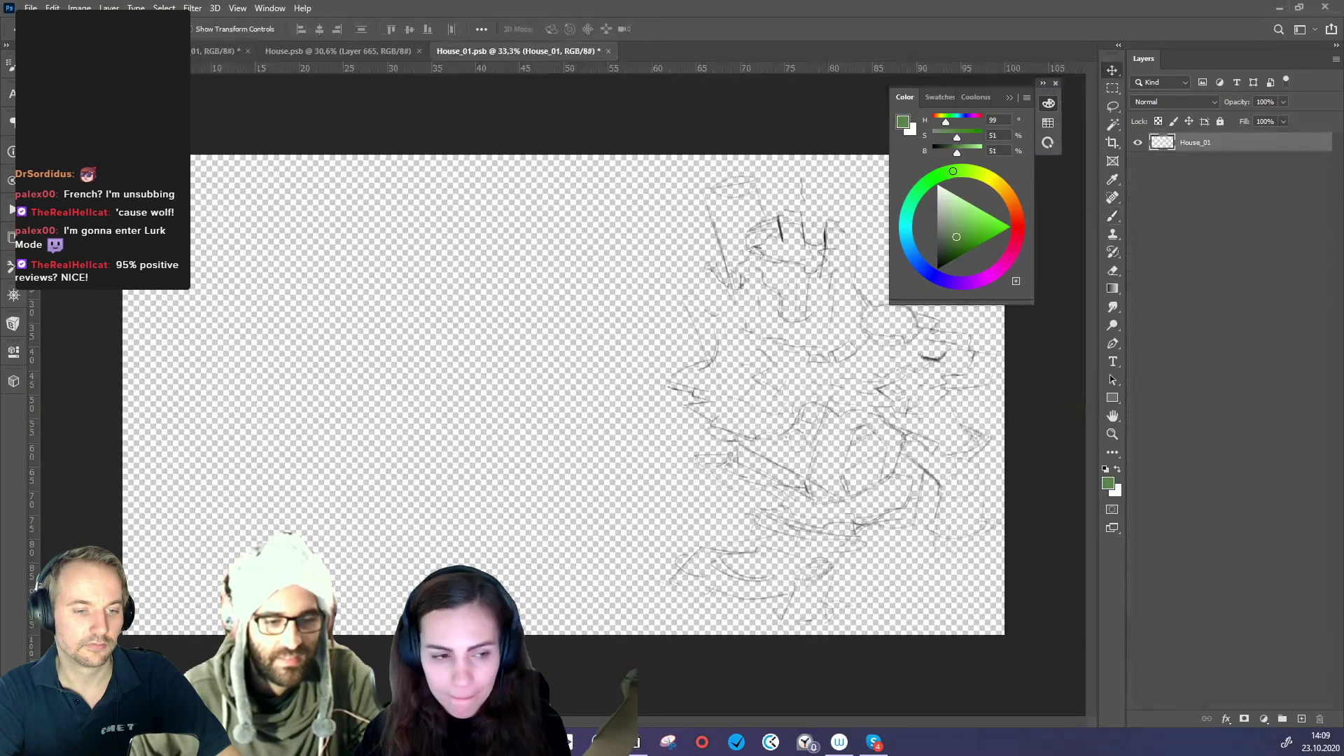
click(1112, 143)
drag(124, 394, 358, 396)
drag(580, 644, 584, 670)
drag(768, 396, 791, 395)
mouse_move(702, 454)
mouse_down()
mouse_move(714, 450)
mouse_move(682, 457)
mouse_up()
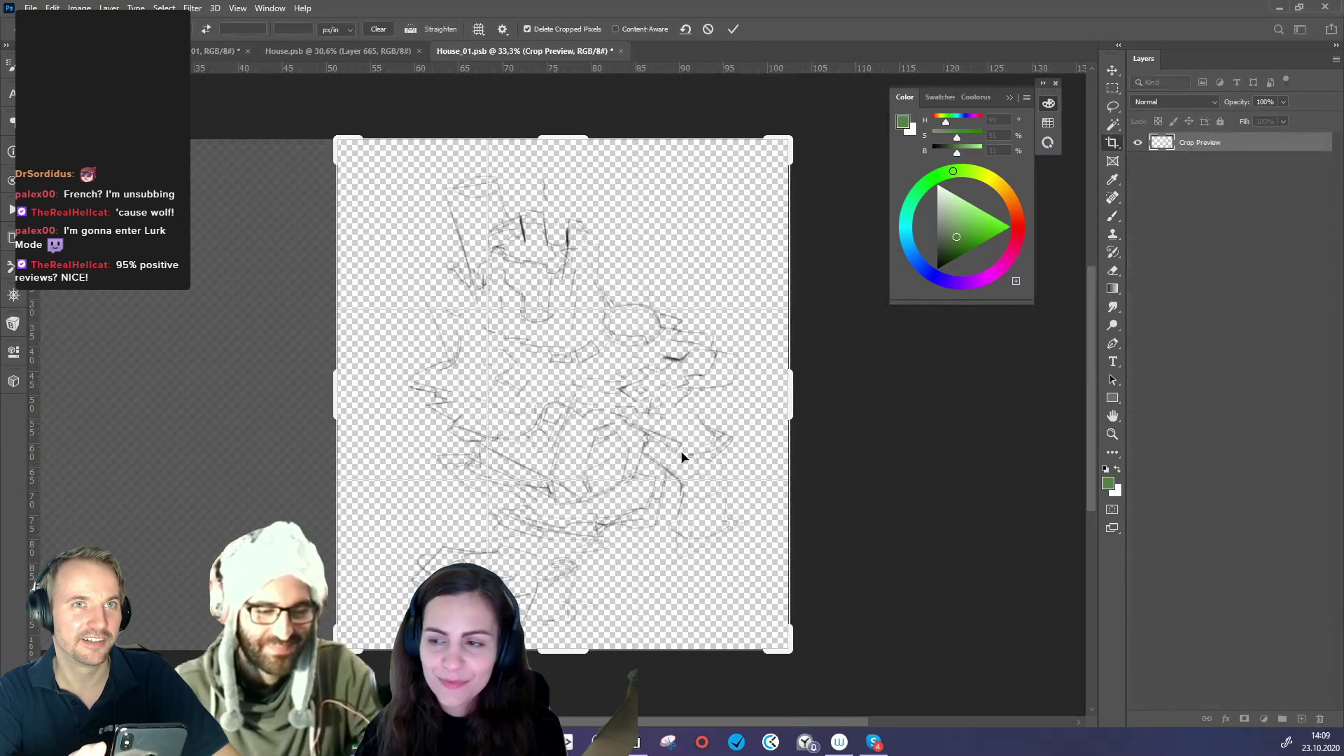
key(Return)
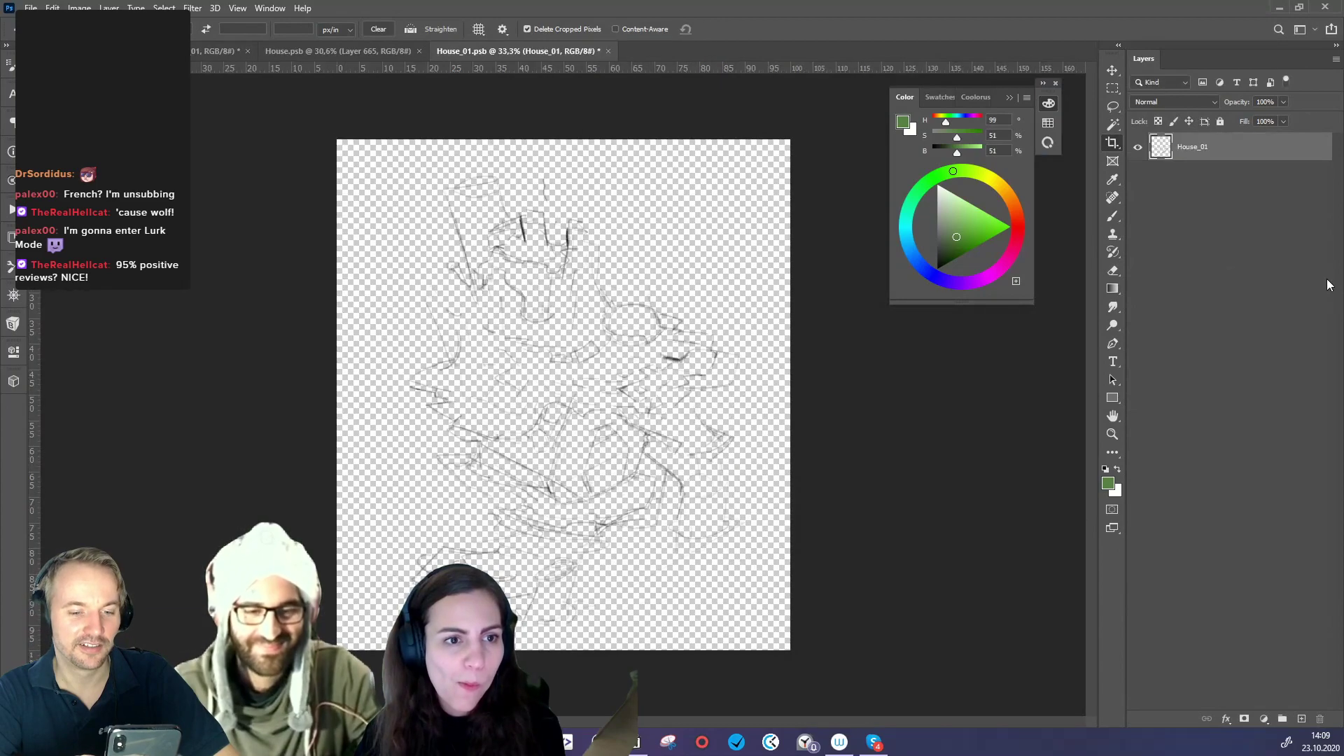
- Duplicate the Color Fill 1 layer from House.psb into the House_01.psb document
click(329, 50)
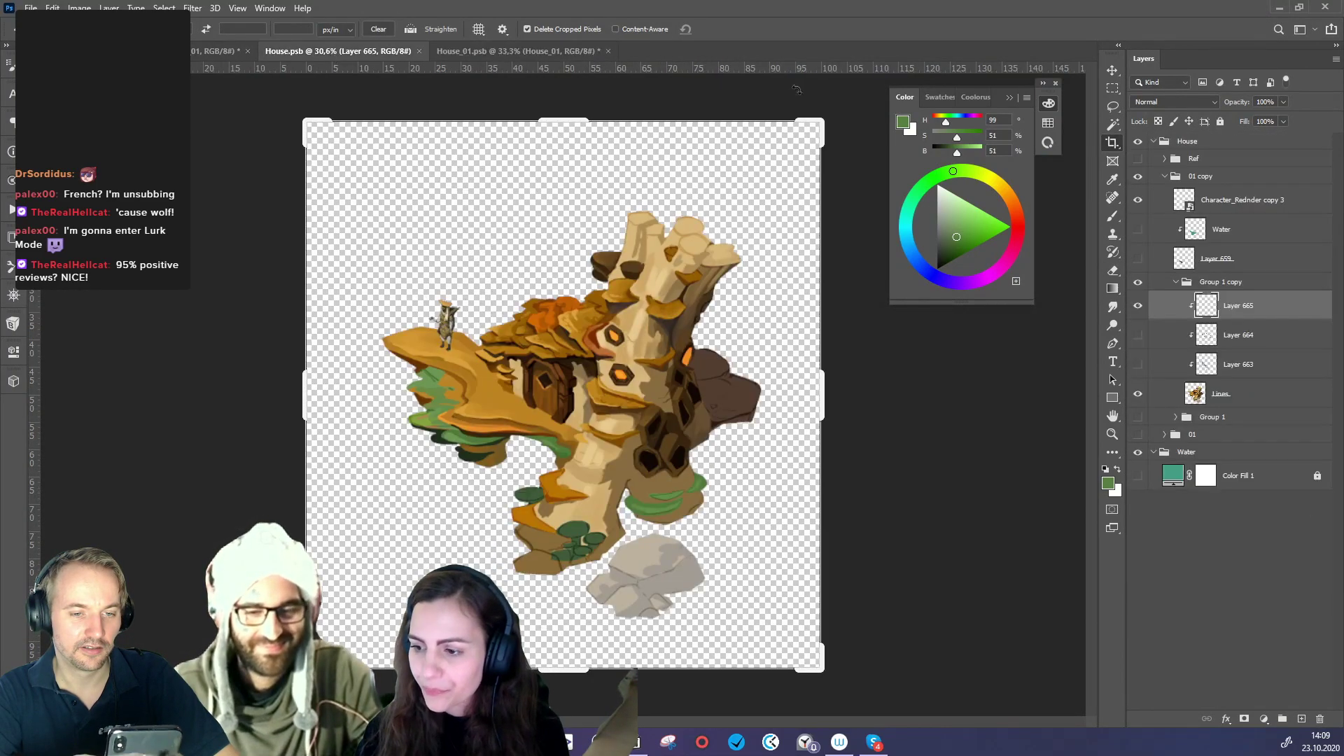
right_click(1237, 475)
click(1134, 213)
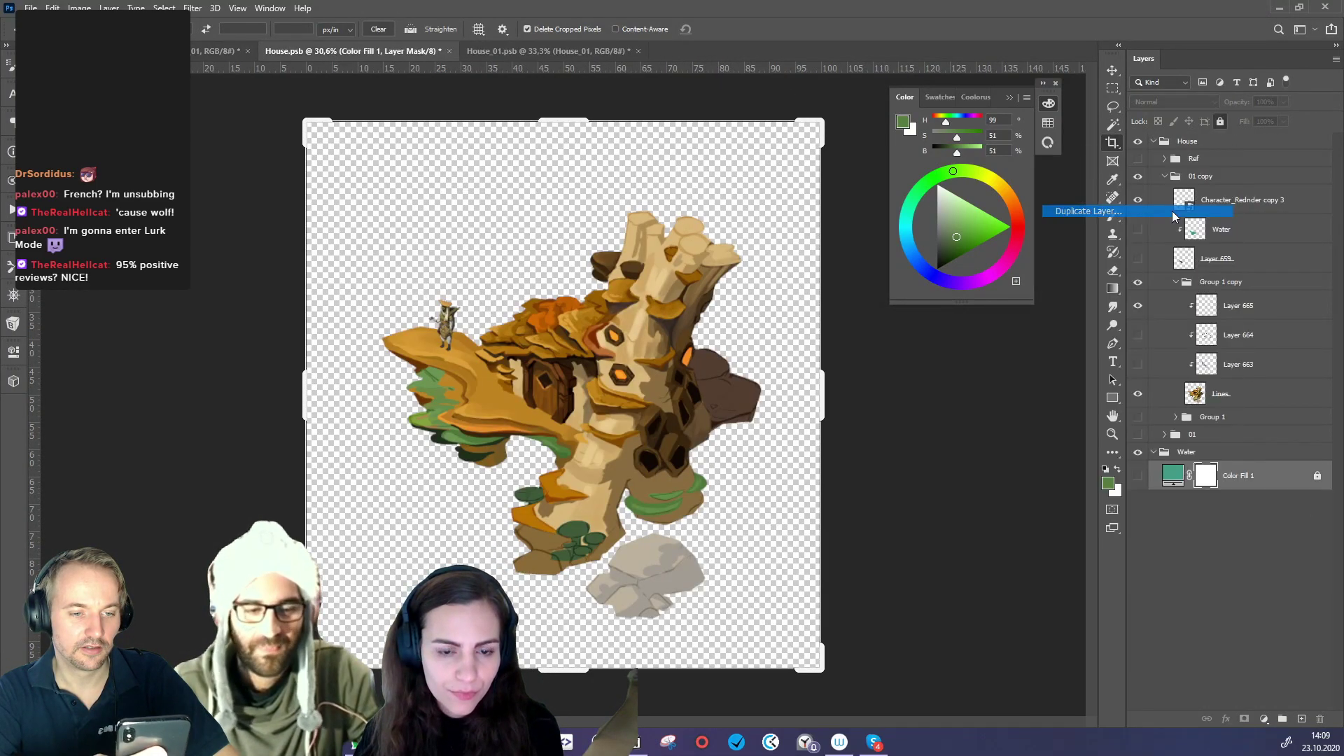
click(567, 226)
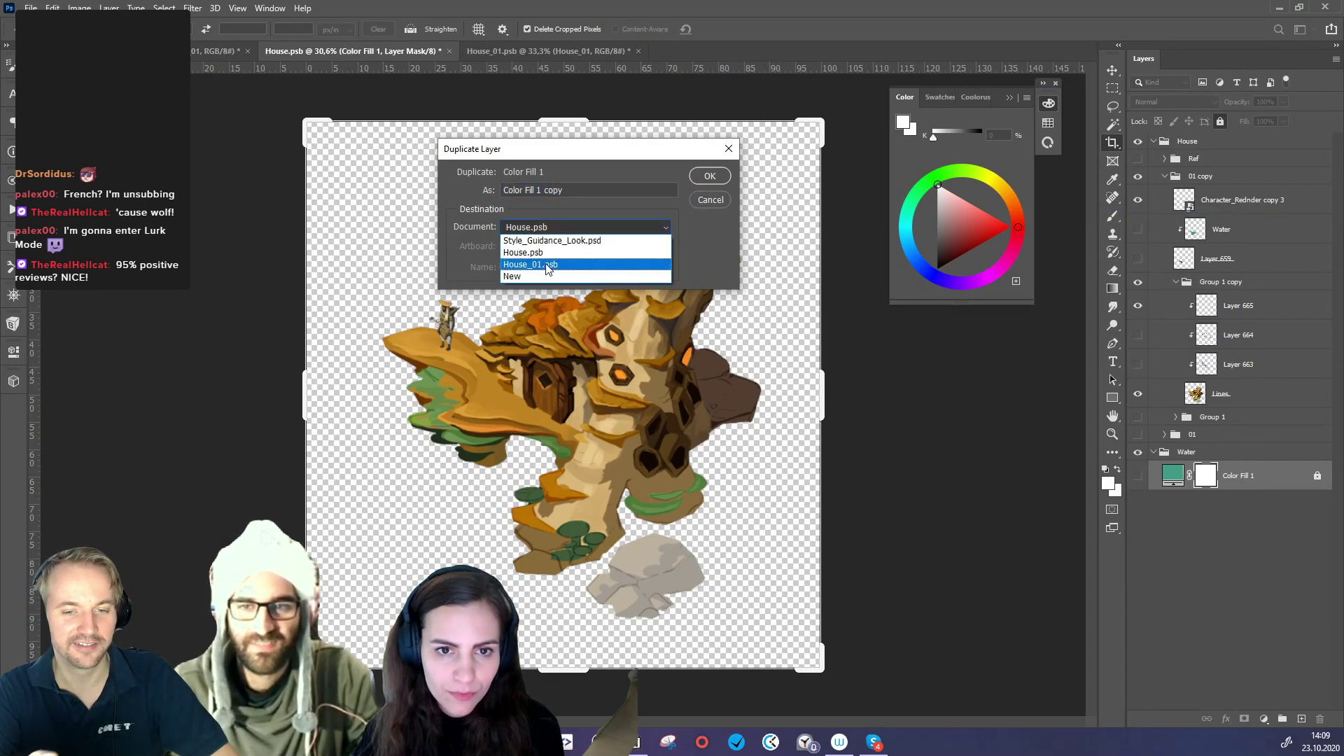
click(550, 269)
click(709, 177)
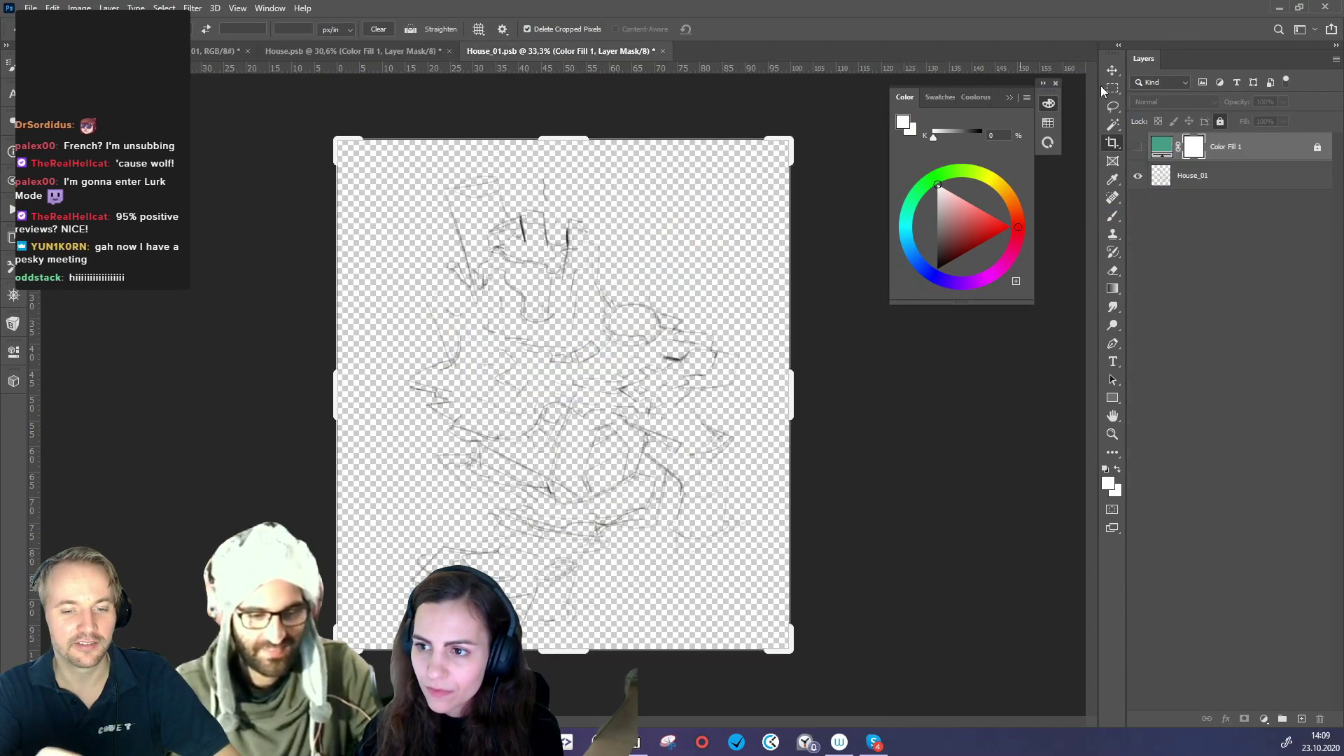
- Place Color Fill 1 beneath the House_01 sketch layer and make it visible as the teal background
drag(1271, 146, 1247, 191)
click(1138, 175)
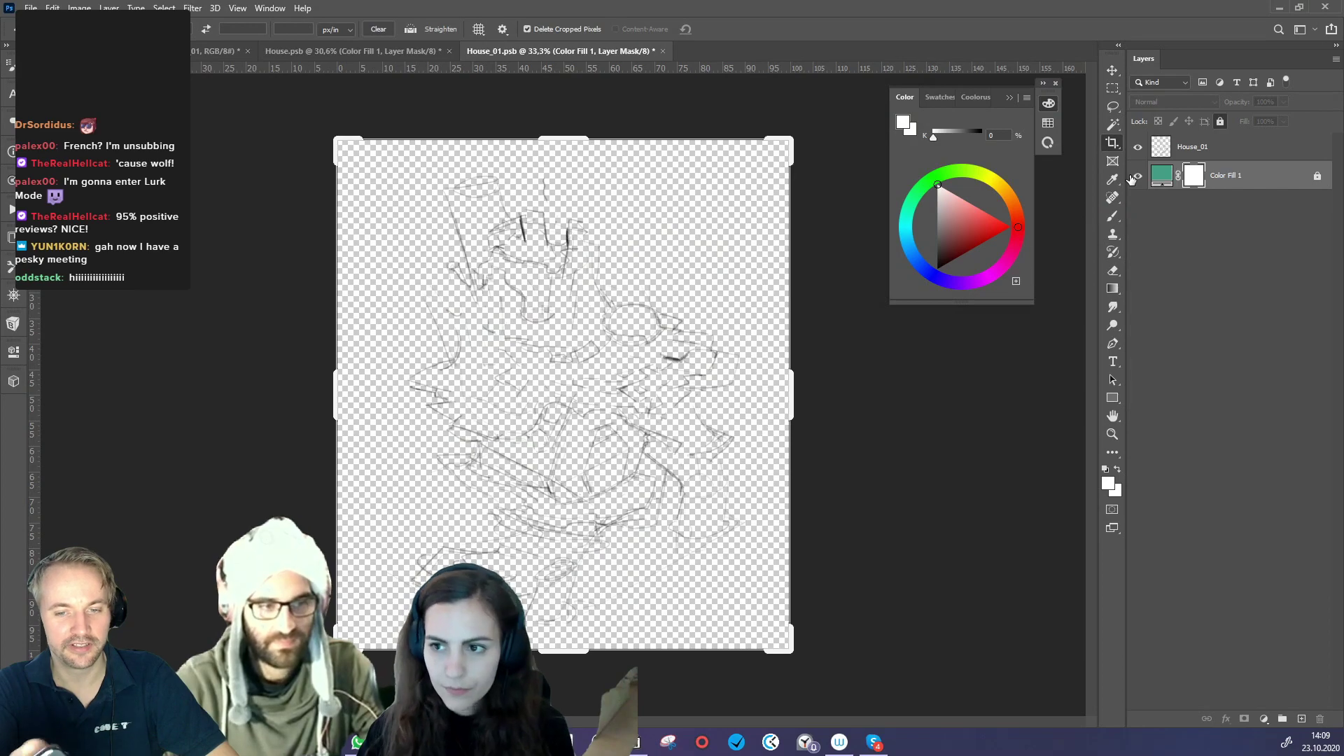
click(1117, 67)
scroll(375, 309, up, 2)
- Try to paste a screen capture of the House.psb tree house into House_01.psb as a reference
click(353, 51)
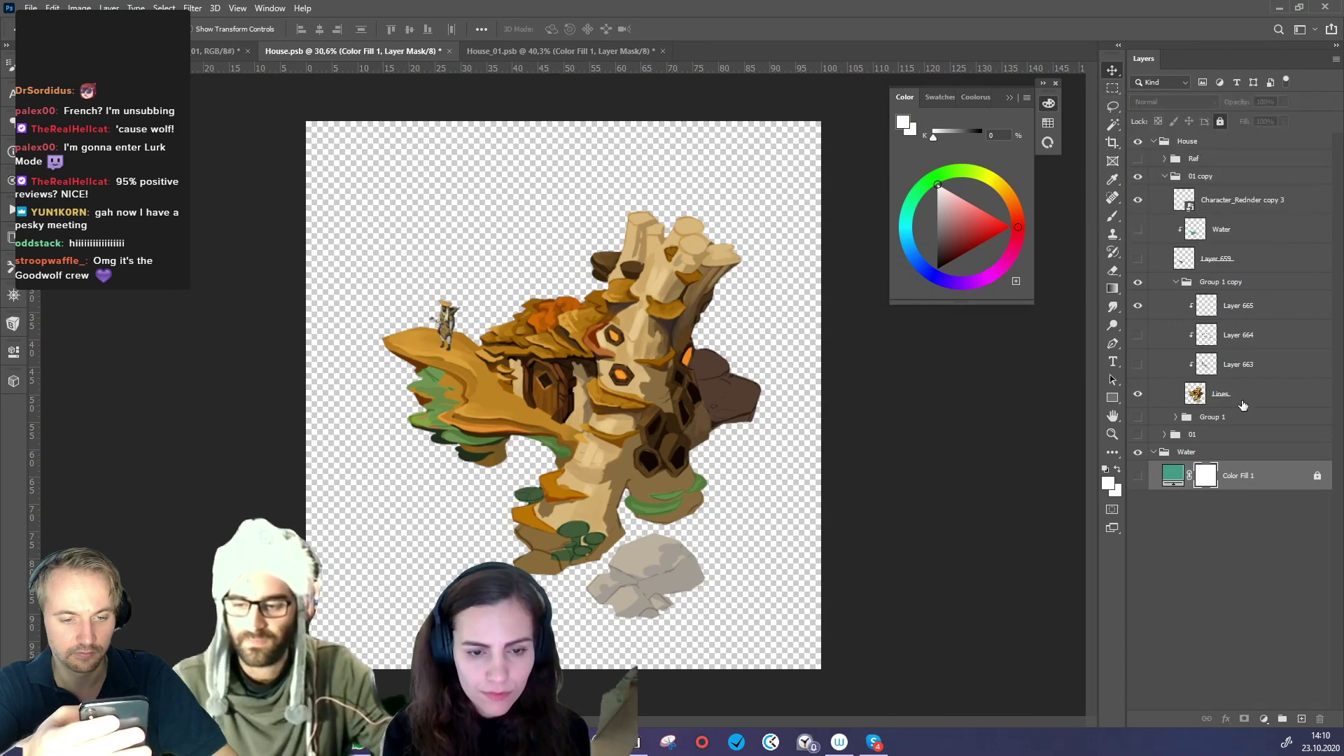
key(shift+super+s)
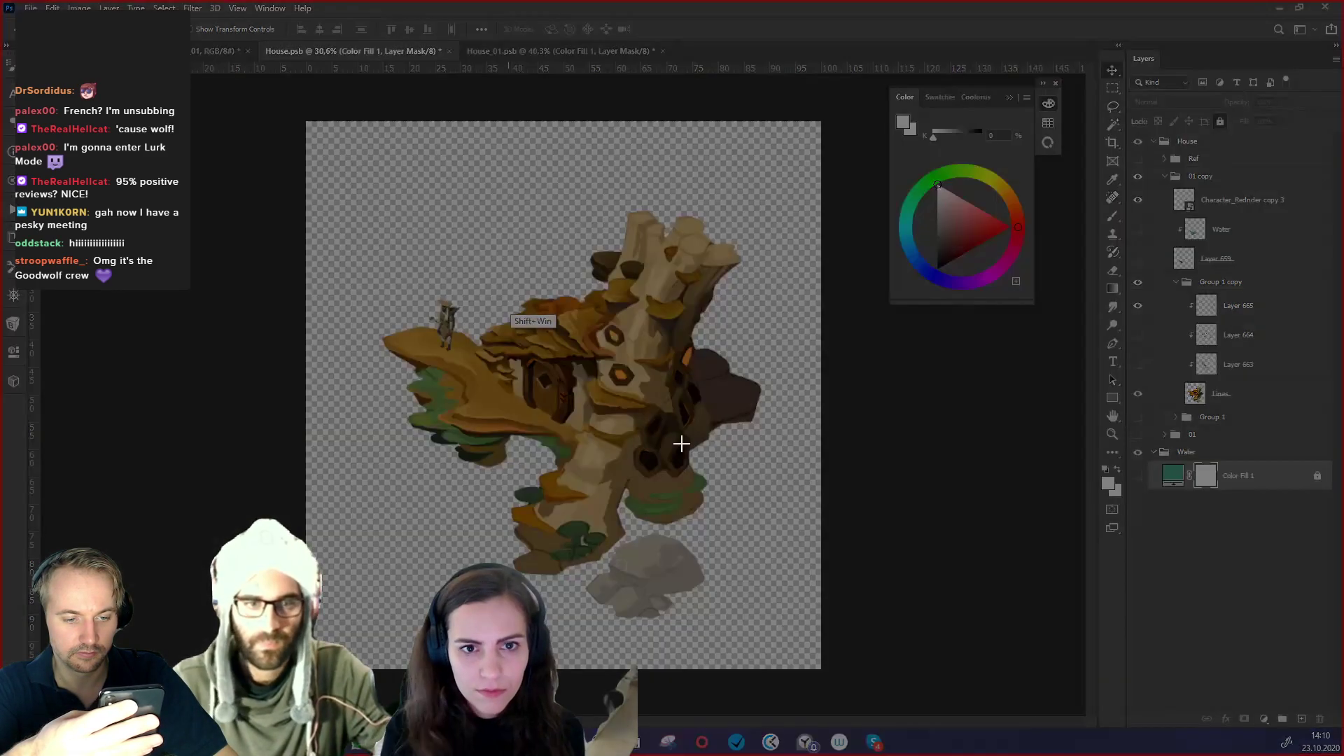
drag(364, 198, 775, 548)
key(ctrl+Tab)
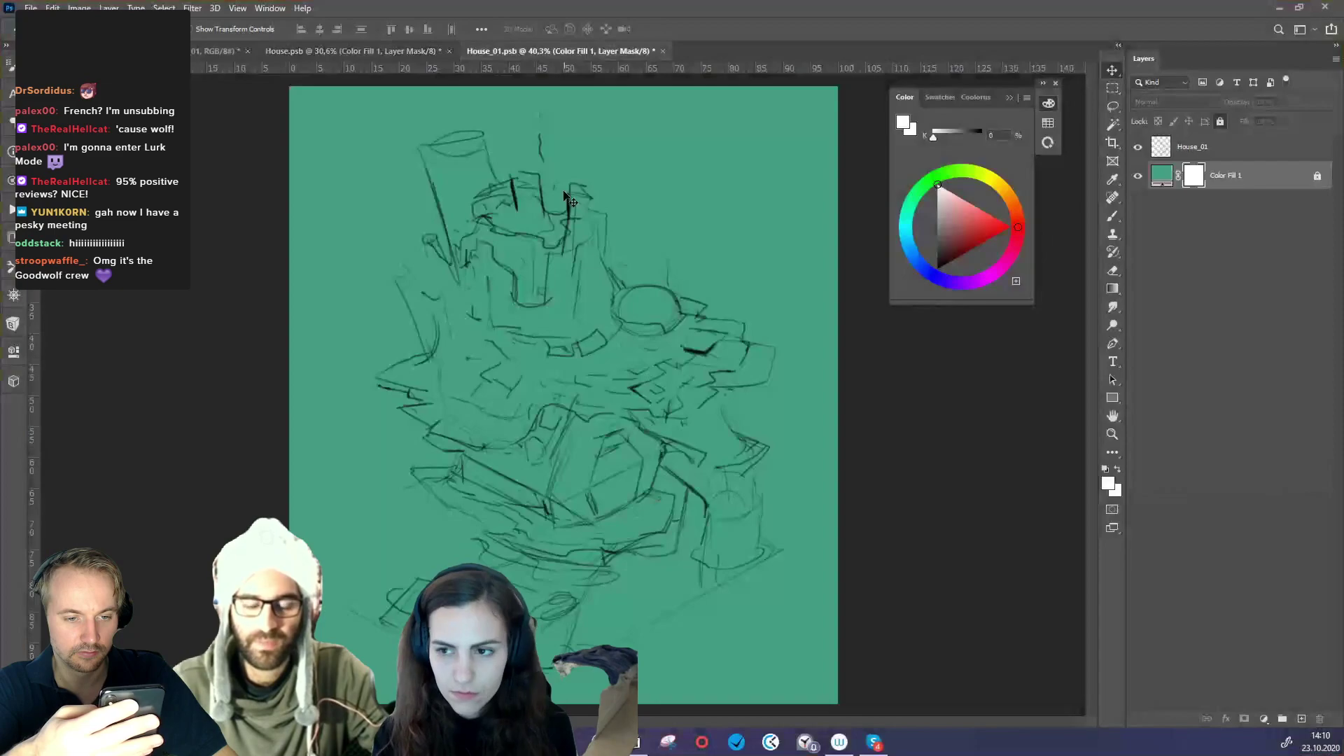
key(ctrl+v)
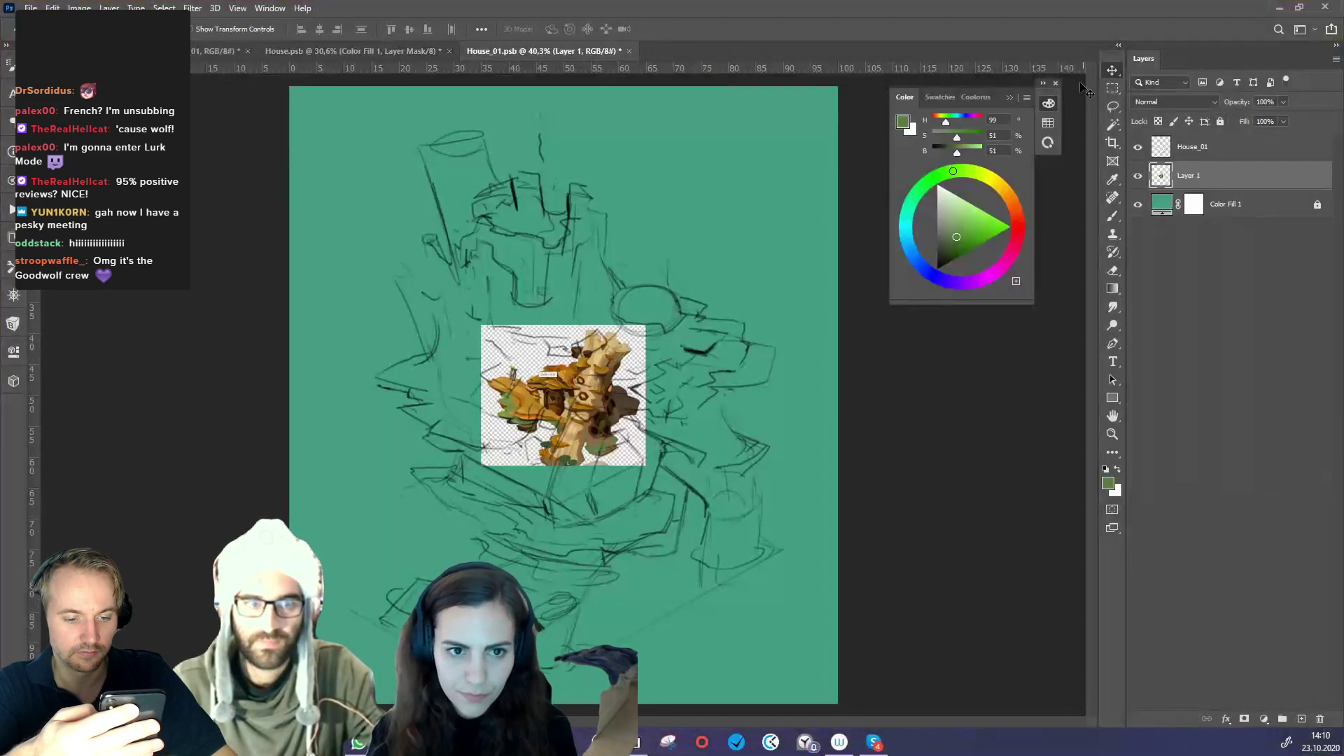
key(ctrl+z)
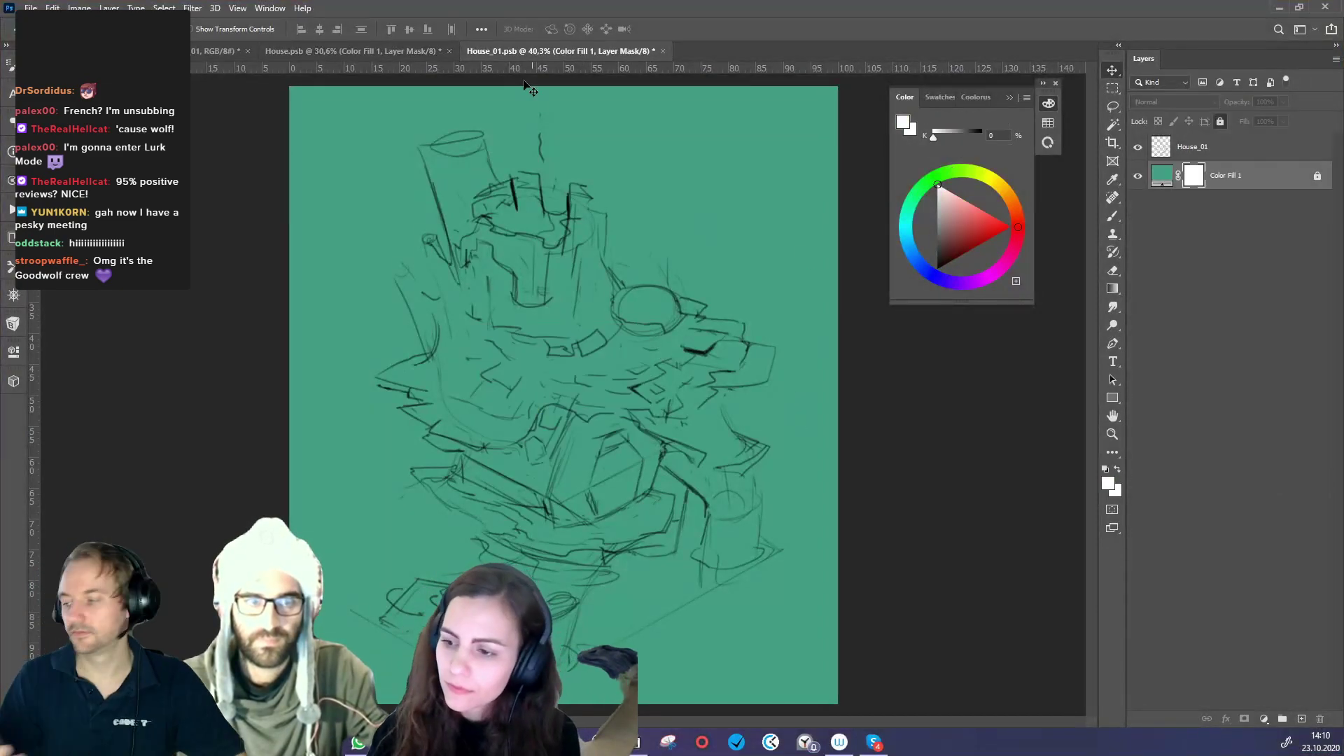
- Duplicate the Group 1 copy group in House.psb and merge the duplicate into a single layer
click(413, 56)
click(1255, 405)
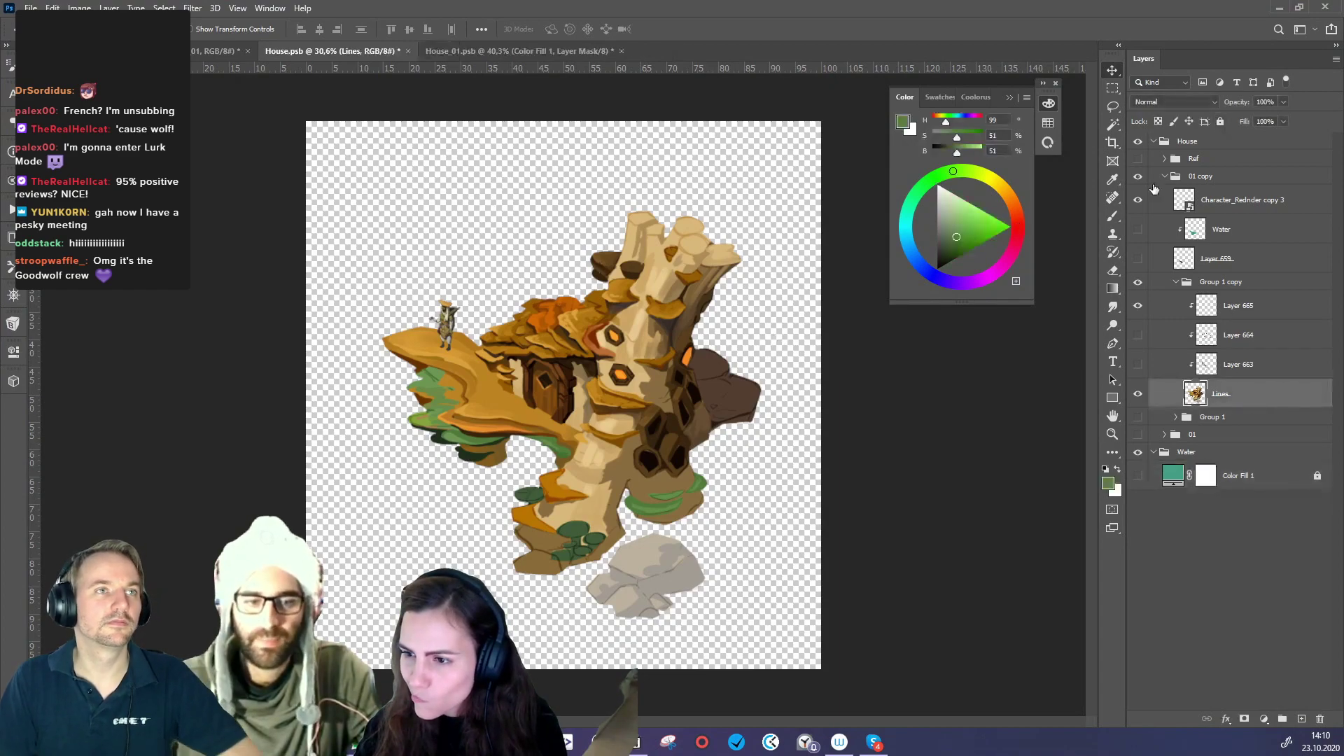
click(1177, 282)
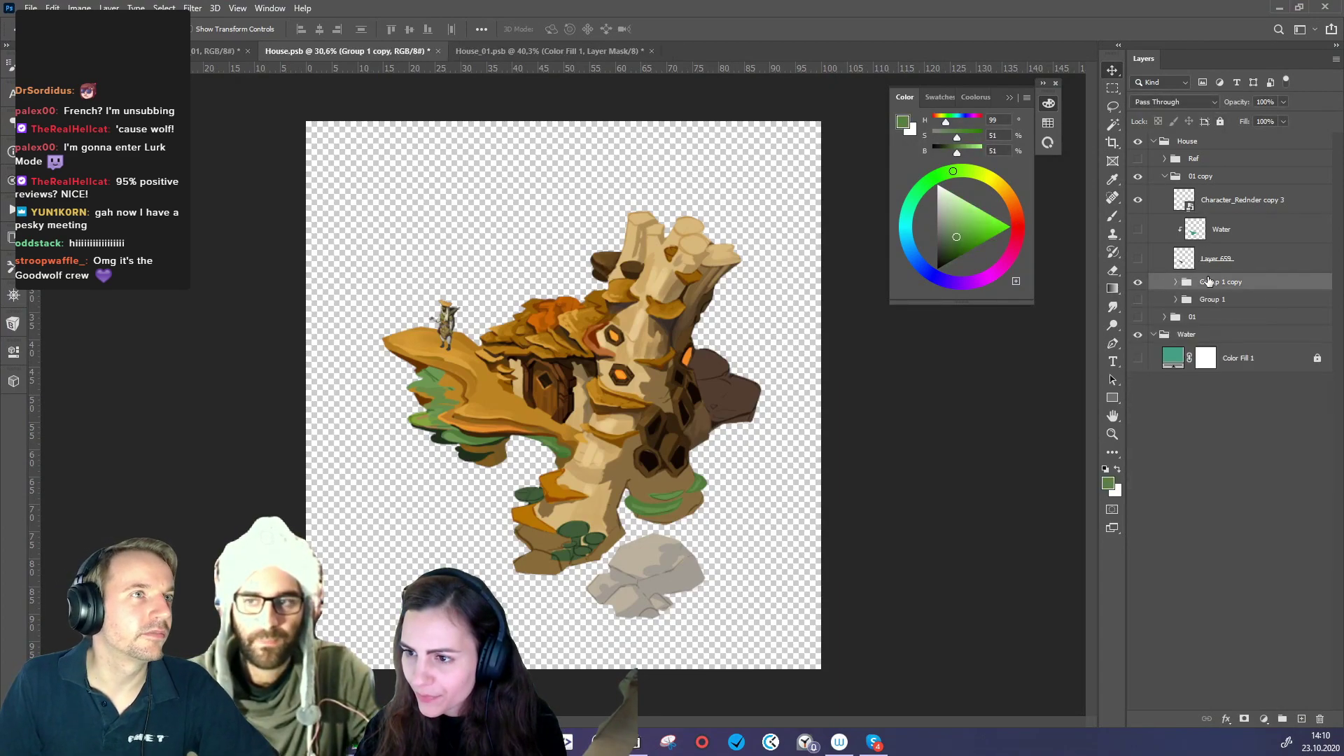
right_click(1268, 292)
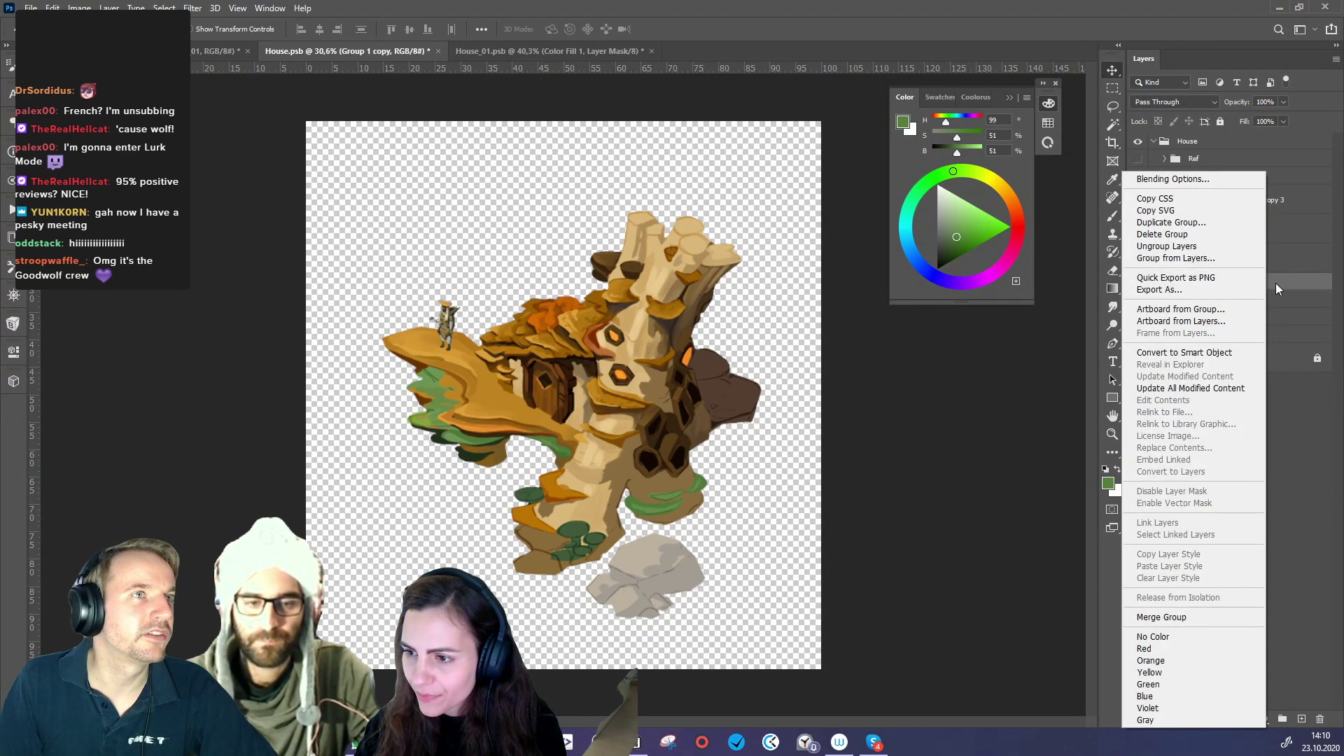
click(1222, 220)
key(Return)
right_click(1232, 308)
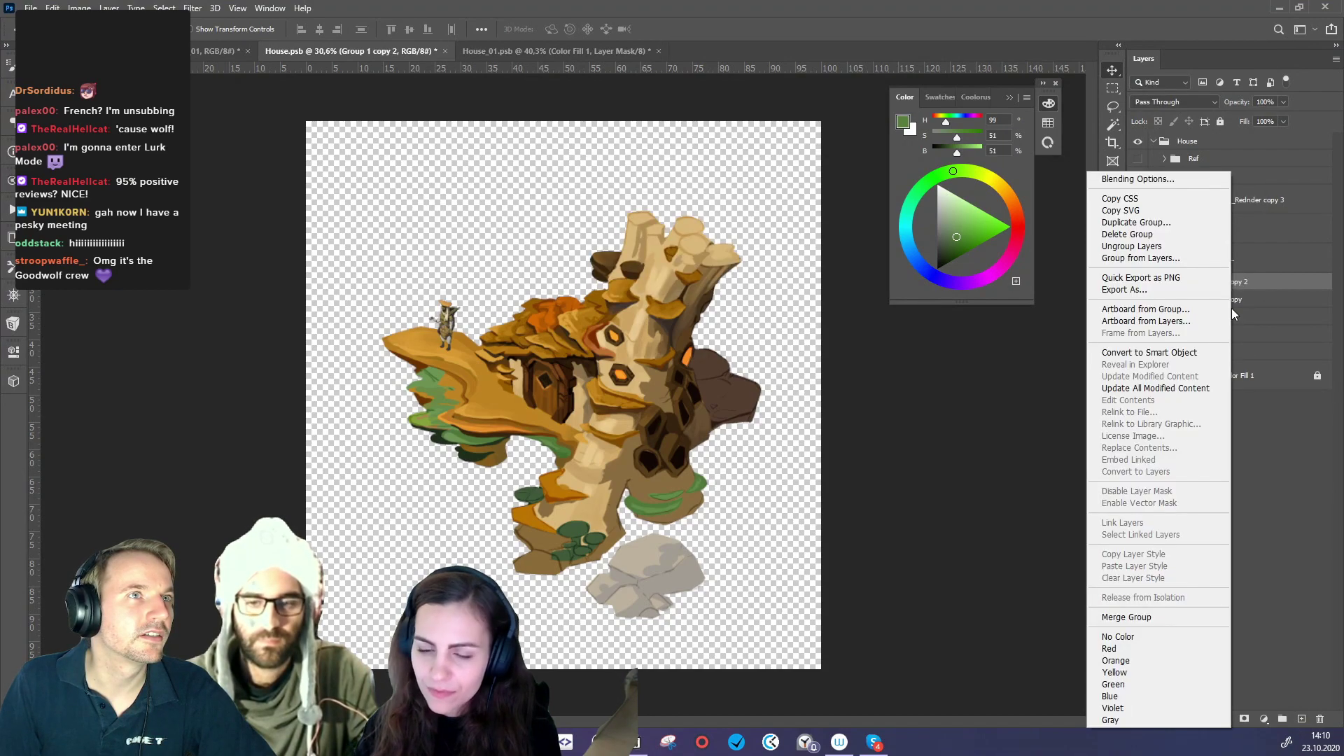
click(1156, 618)
- Bring the merged tree house layer into House_01.psb and scale it down to a small reference in the canvas's upper-right corner
drag(590, 350, 530, 54)
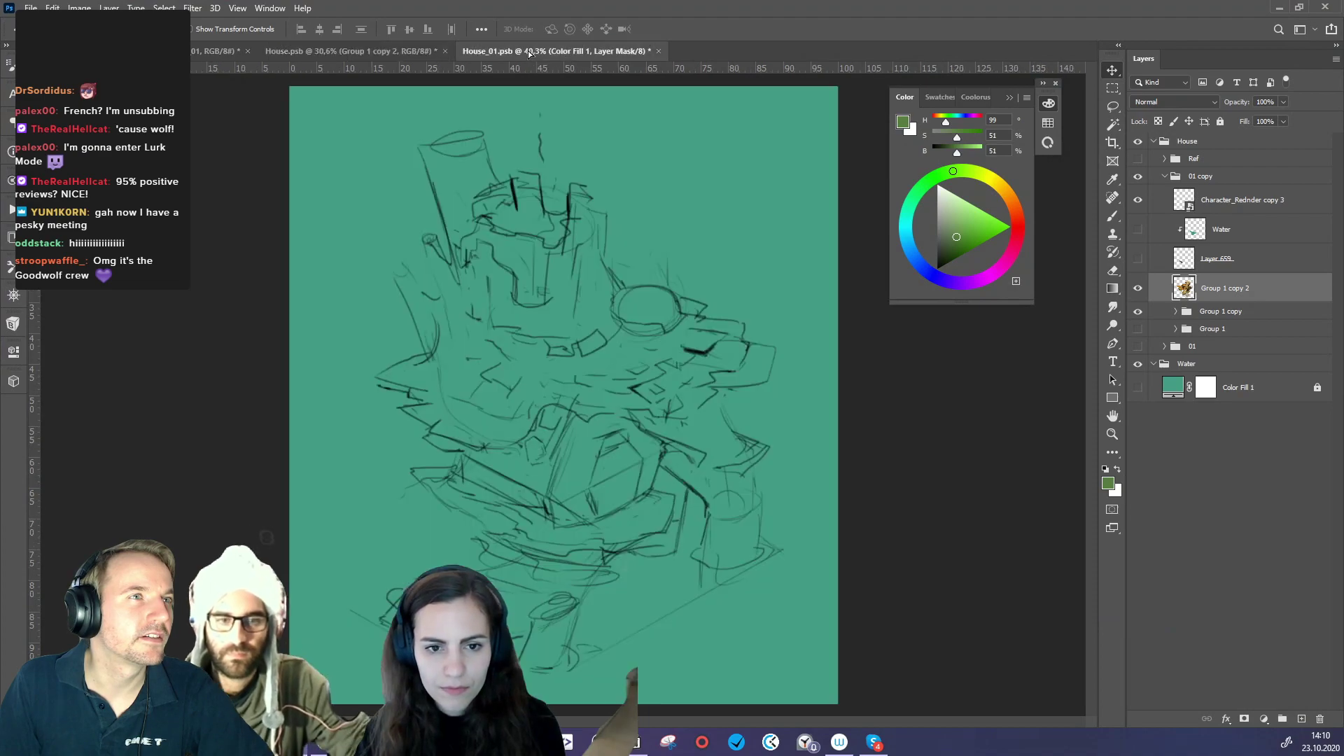
drag(719, 248, 720, 249)
key(ctrl+t)
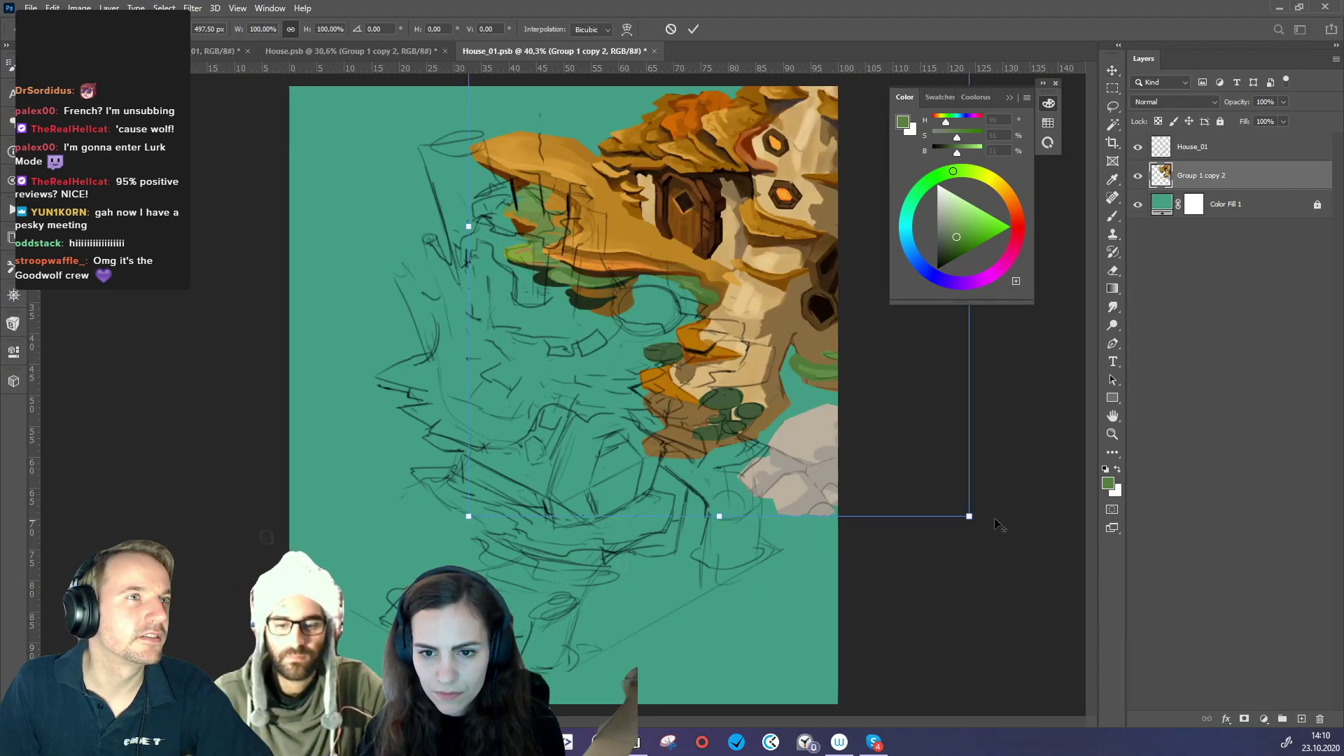
drag(971, 513, 755, 192)
key(Return)
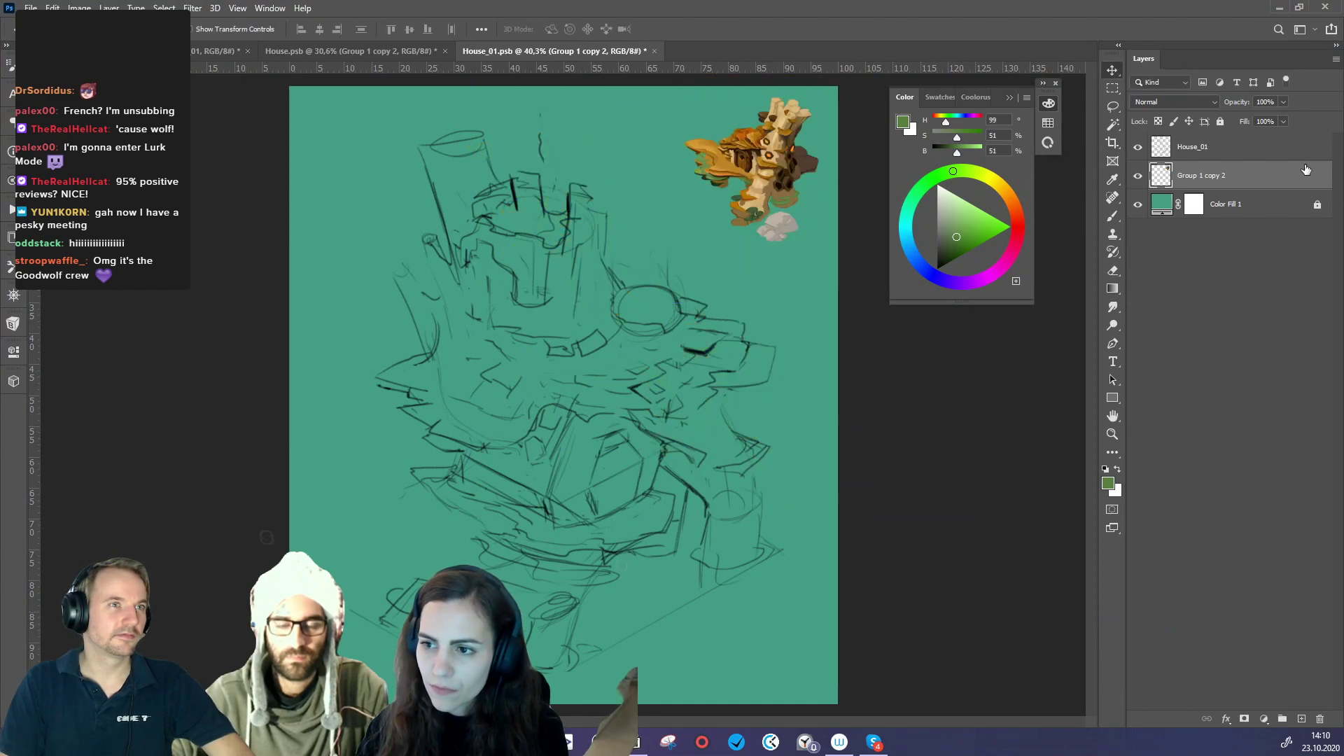
- Lock the tree house reference layer completely and move it above the House_01 sketch layer
click(1220, 121)
drag(1207, 175, 1207, 147)
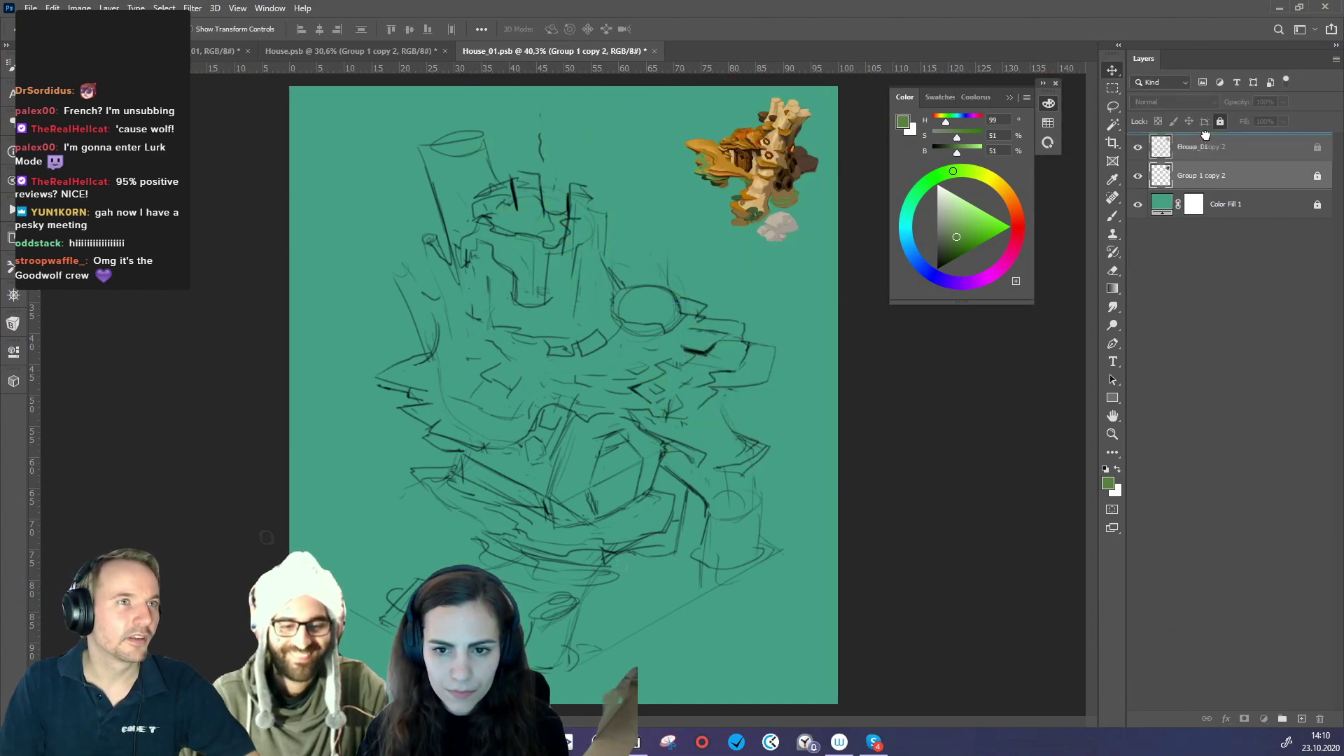
scroll(579, 306, down, 1)
scroll(579, 306, up, 1)
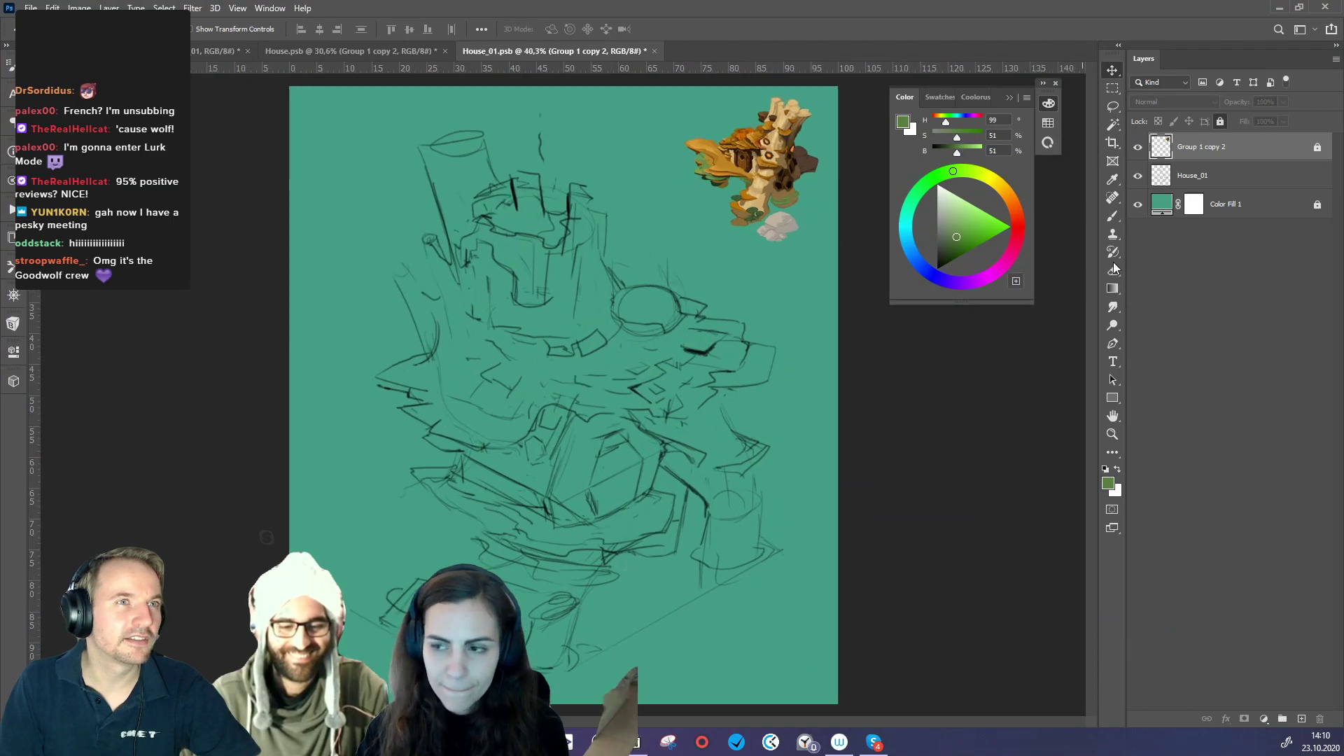
- Reduce the House_01 sketch layer's opacity to 52% and put the layer into its own group
click(1217, 183)
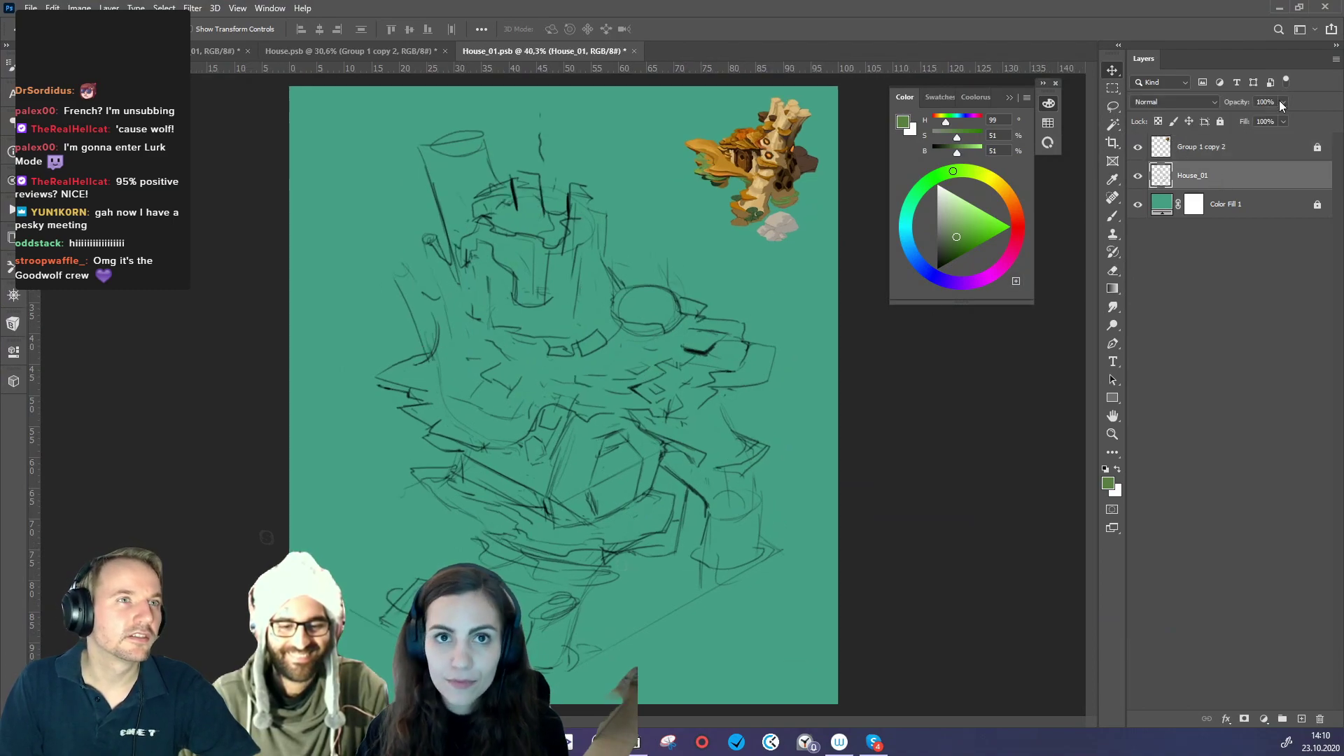
drag(1279, 102, 1252, 123)
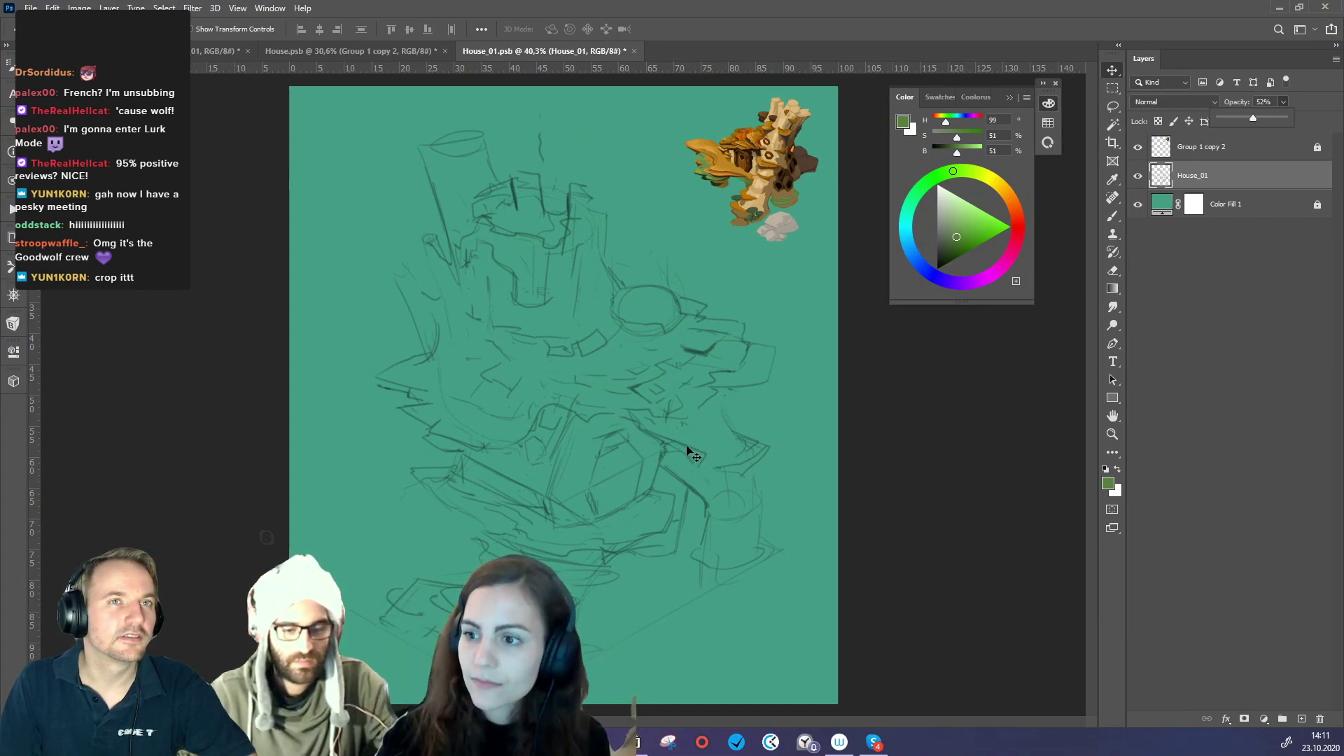
click(1235, 174)
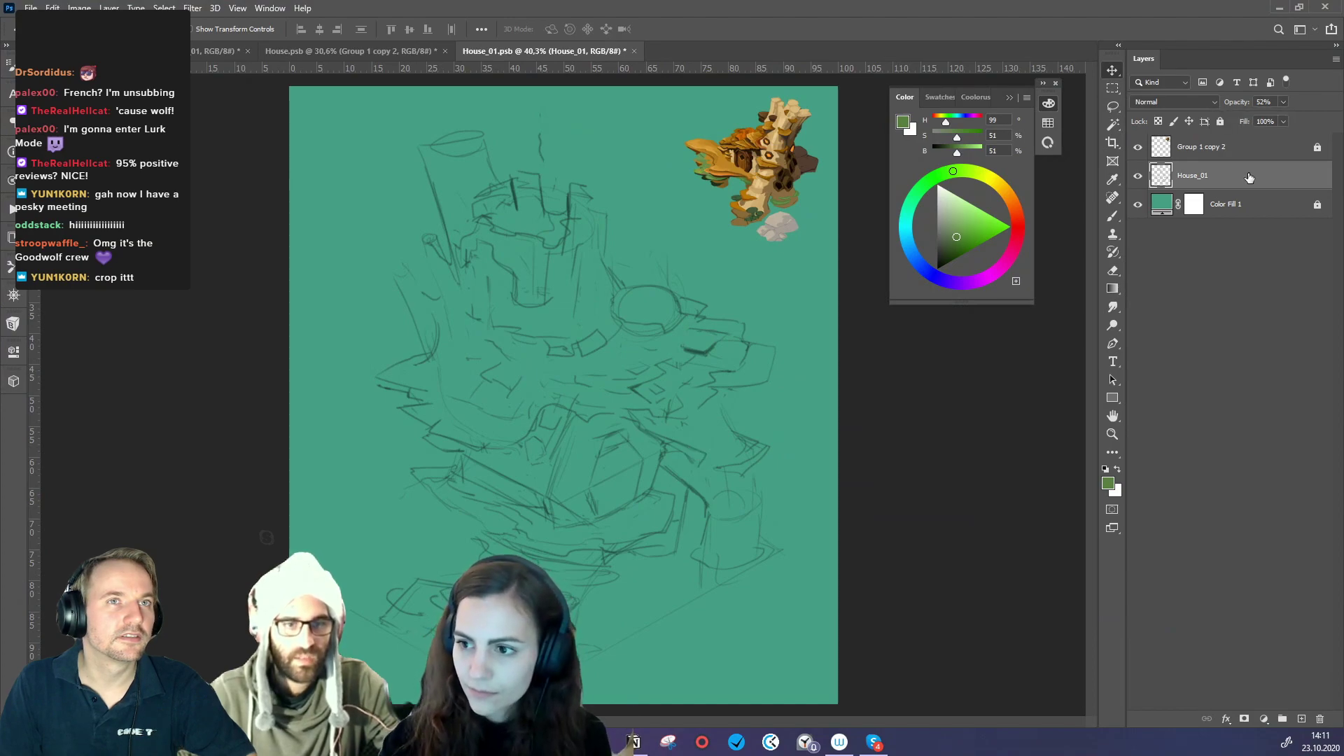
key(ctrl+g)
click(1235, 199)
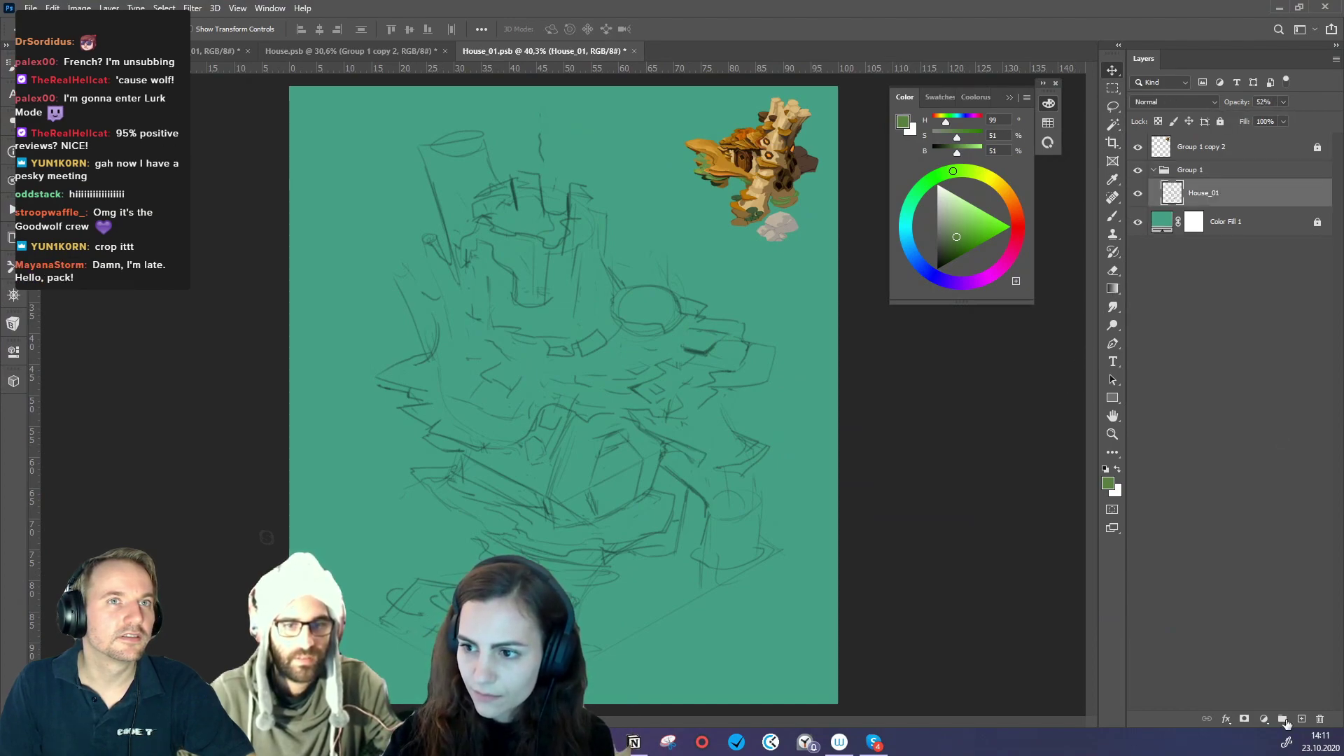
- Add a new layer beneath the House_01 sketch layer and ready the 4_CleanSha… brush with a tan sampled from the tree house reference
click(1301, 718)
drag(1215, 201, 1217, 233)
click(1112, 216)
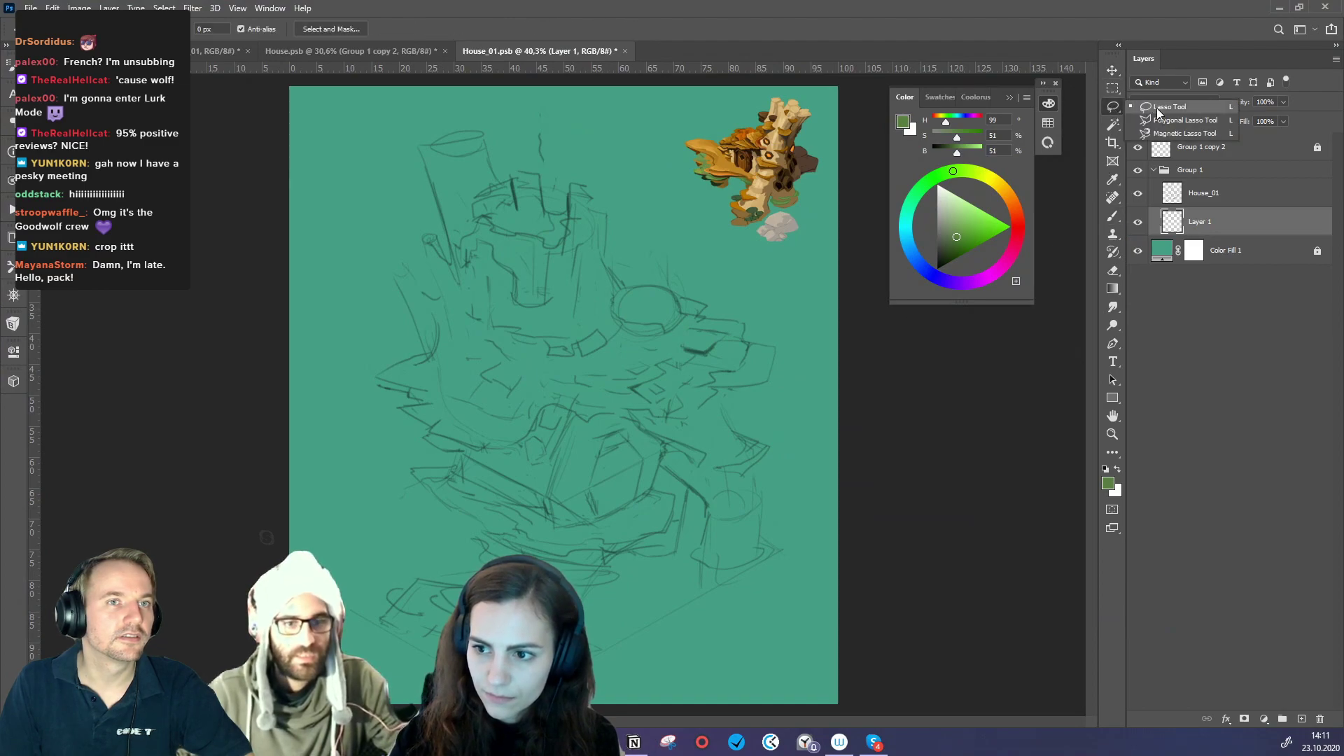
right_click(655, 437)
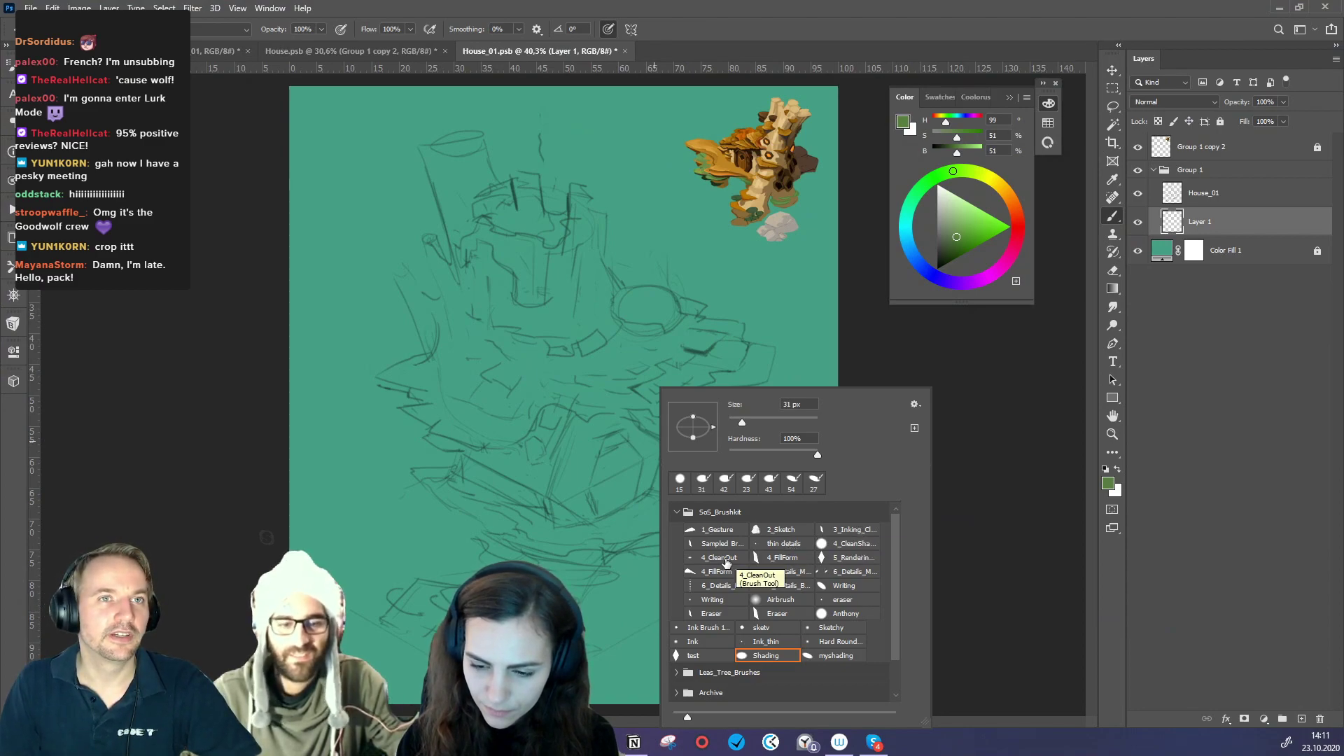
click(848, 543)
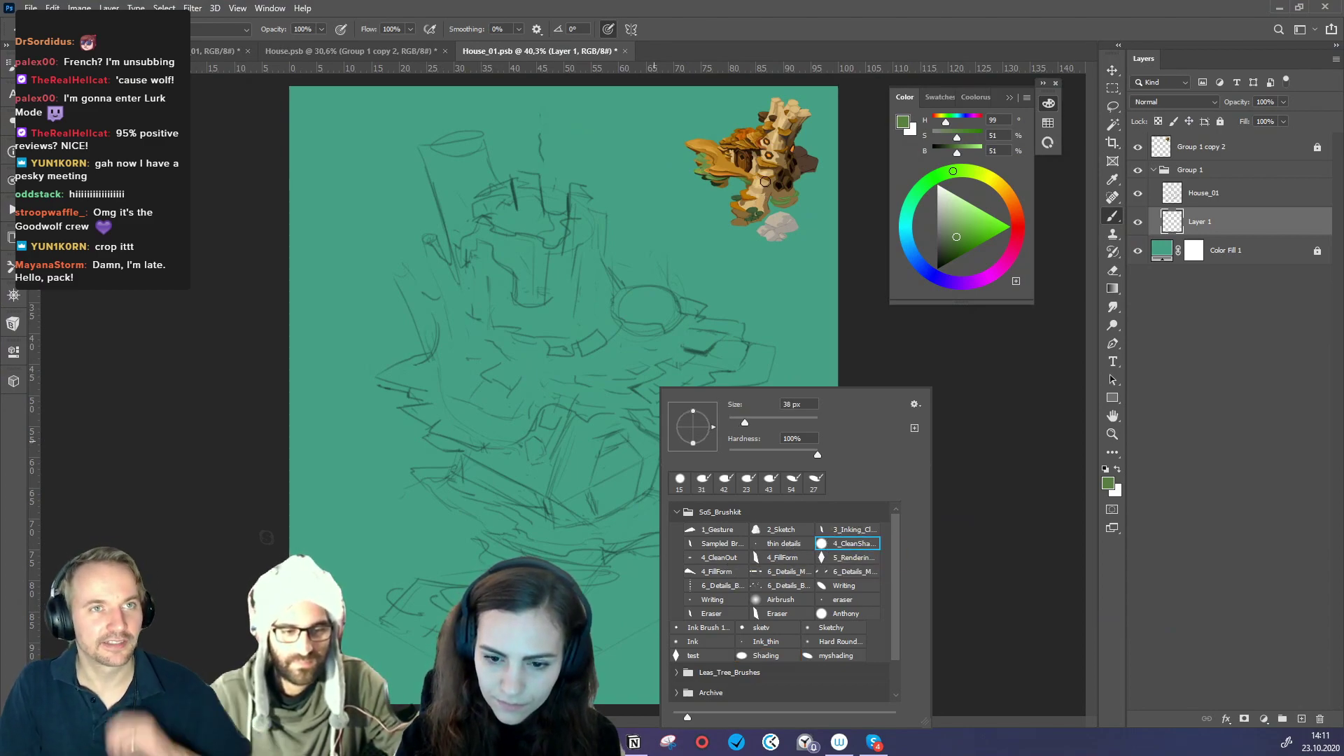
alt+click(763, 234)
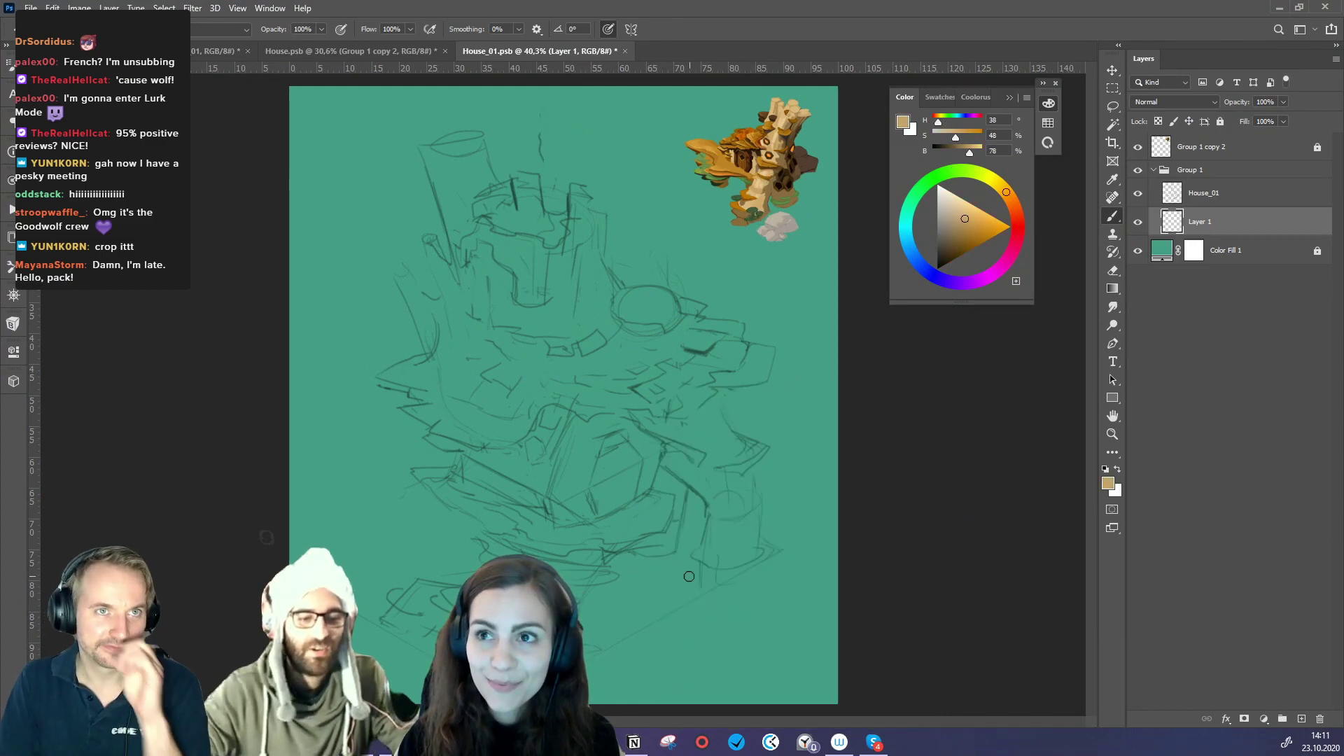
- Paint a tan outline along the sketched house's lower edge and around its lower-right pillar, cleaning the line with the eraser
mouse_move(658, 587)
mouse_down()
mouse_move(672, 575)
mouse_move(636, 591)
mouse_up()
mouse_move(585, 658)
mouse_down()
mouse_move(646, 580)
mouse_move(661, 606)
mouse_move(590, 644)
mouse_move(629, 552)
mouse_move(621, 565)
mouse_move(656, 553)
mouse_move(642, 542)
mouse_move(668, 520)
mouse_move(728, 521)
mouse_move(752, 438)
mouse_move(776, 460)
mouse_move(754, 530)
mouse_move(777, 578)
mouse_move(845, 552)
mouse_move(843, 455)
mouse_up()
key(e)
mouse_move(858, 511)
mouse_down()
mouse_move(855, 565)
mouse_move(842, 509)
mouse_move(847, 542)
mouse_move(831, 566)
mouse_up()
key(b)
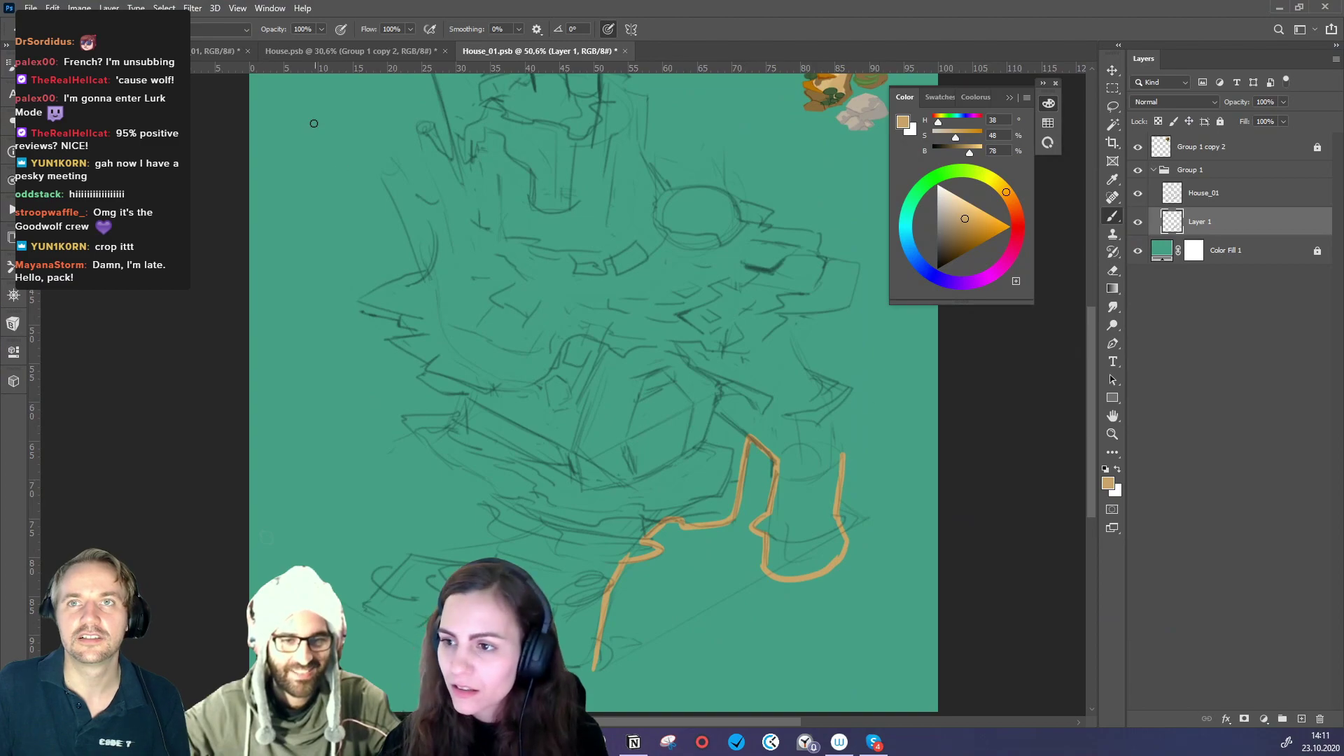
- Duplicate the Ref group from House.psb into the House_01.psb document and return to House_01.psb
click(346, 53)
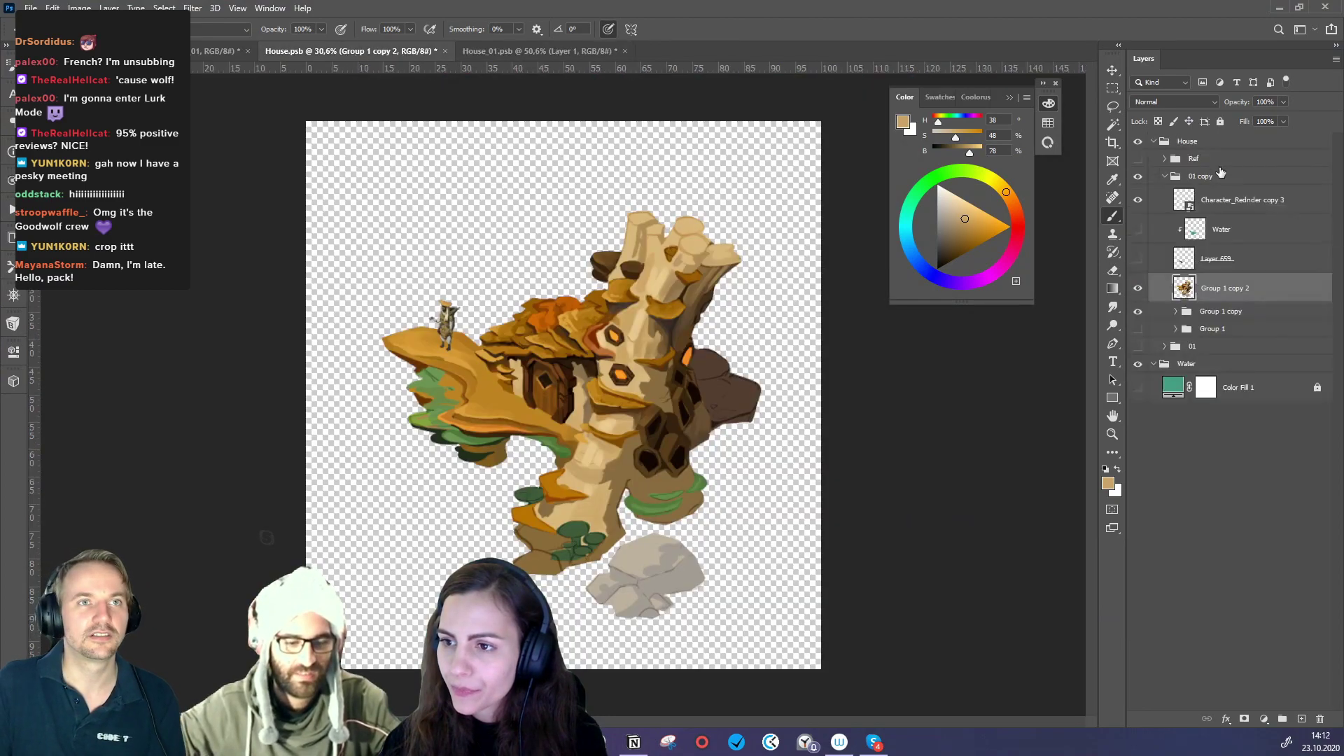
right_click(1198, 159)
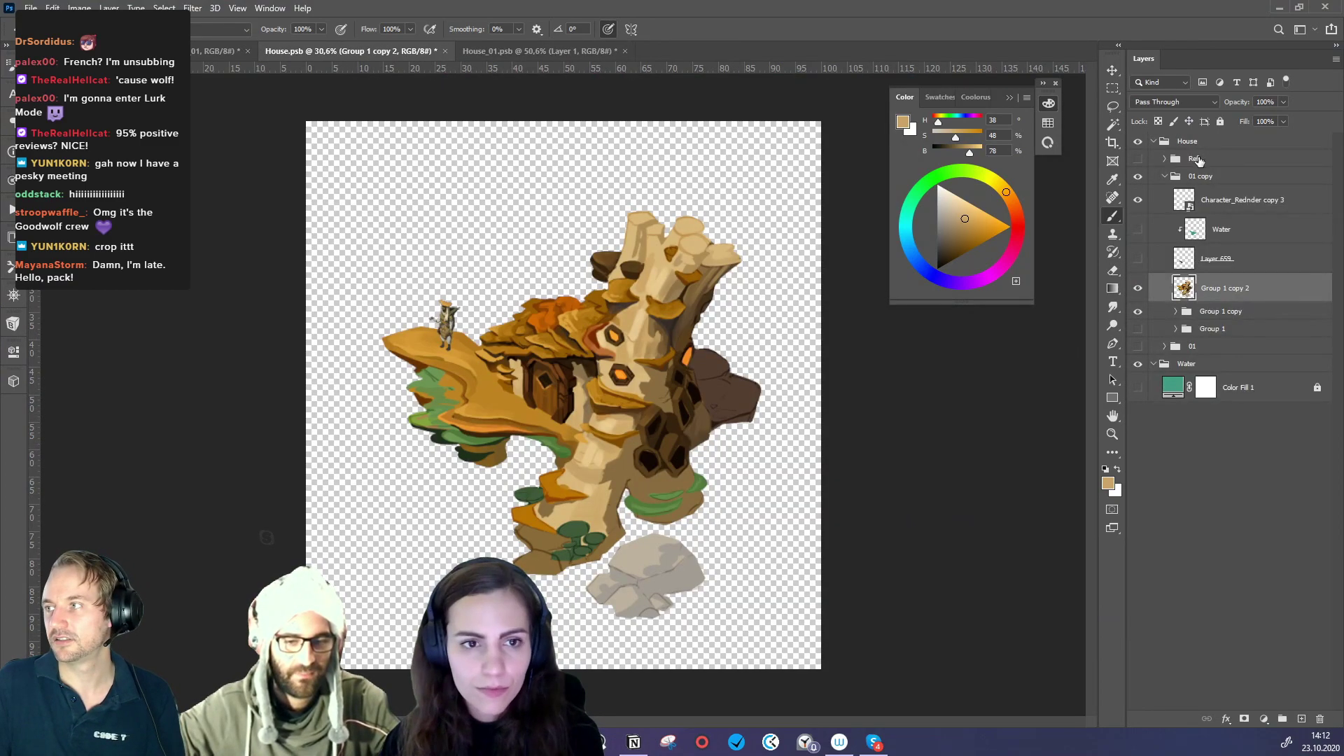
click(1241, 210)
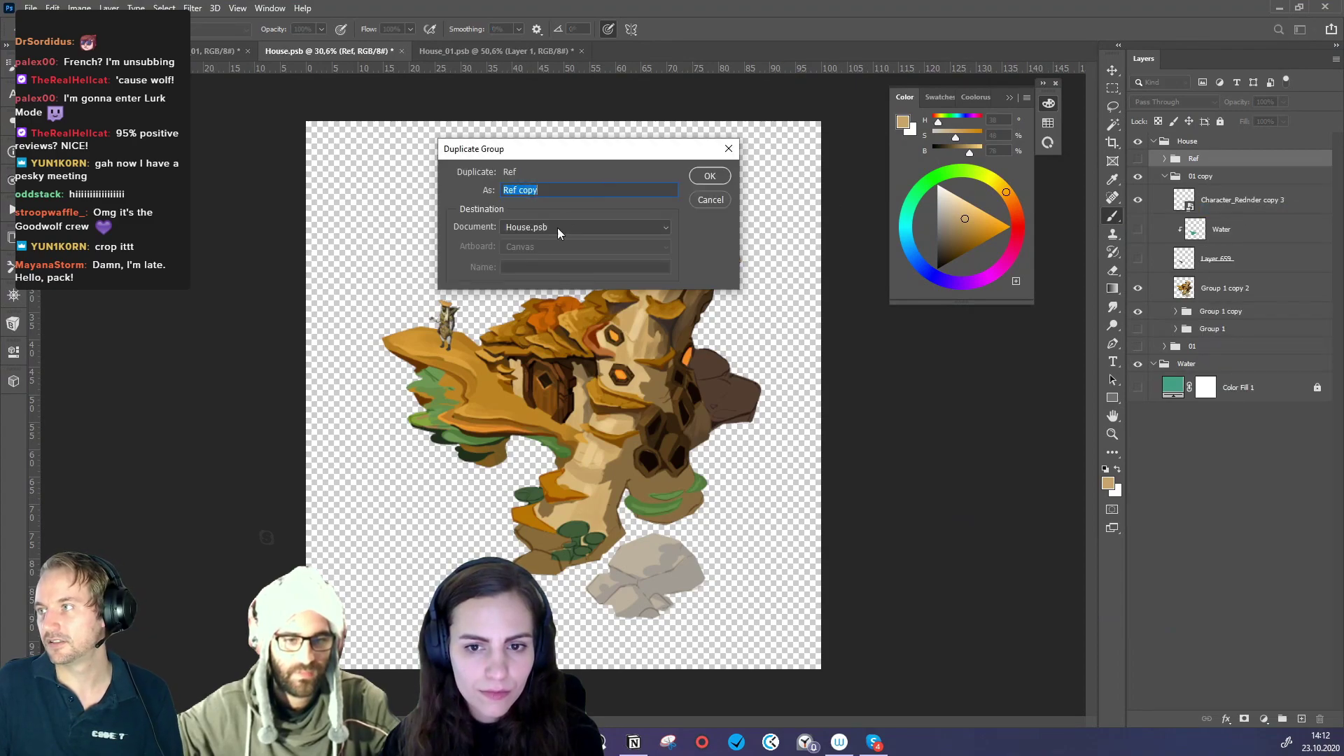
click(557, 228)
click(615, 238)
click(709, 176)
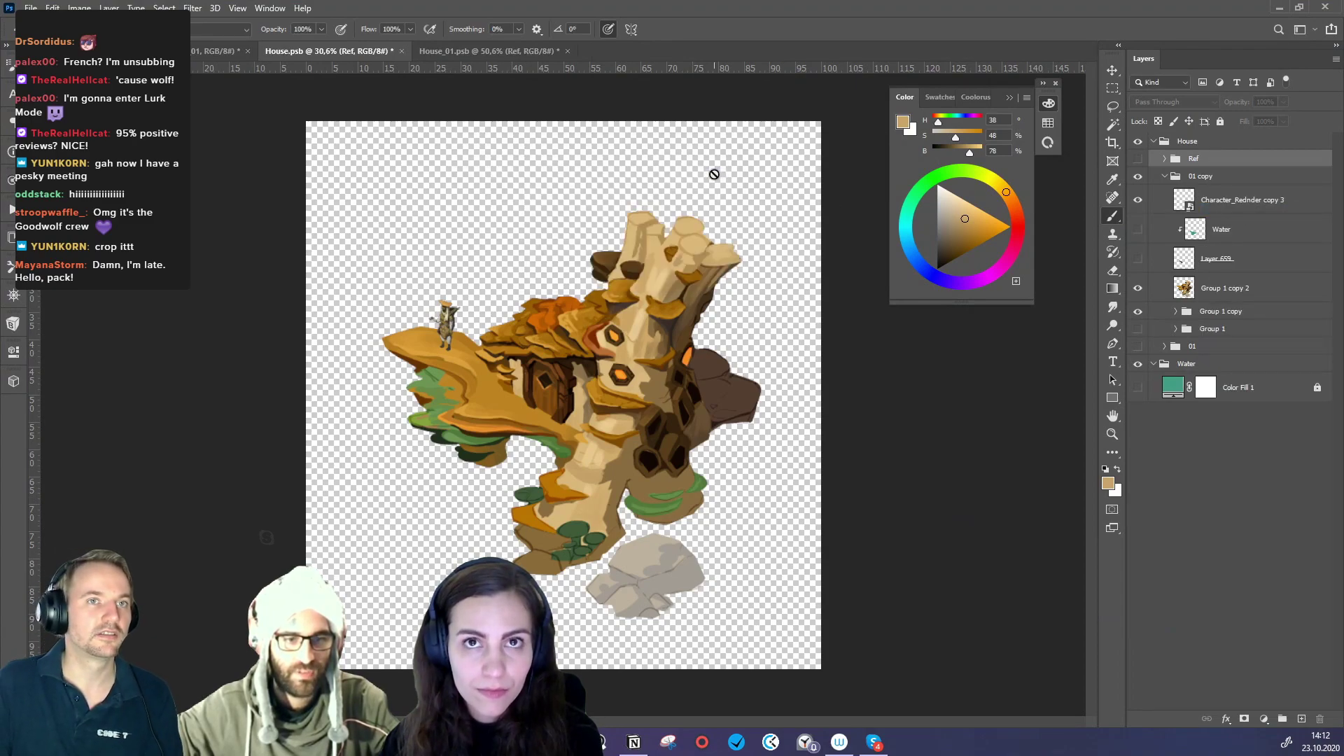
click(447, 51)
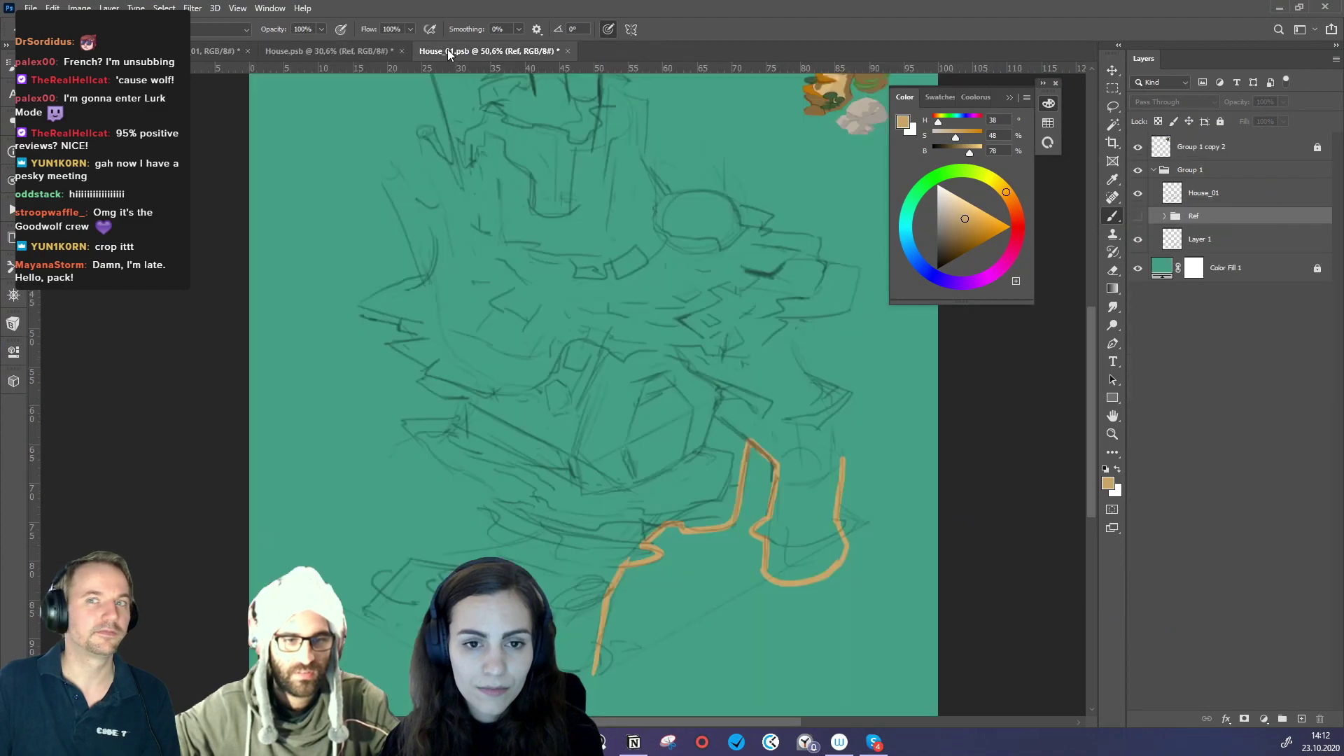
- Move the Ref group above Group 1 and briefly preview its reference images
drag(1226, 220, 1196, 166)
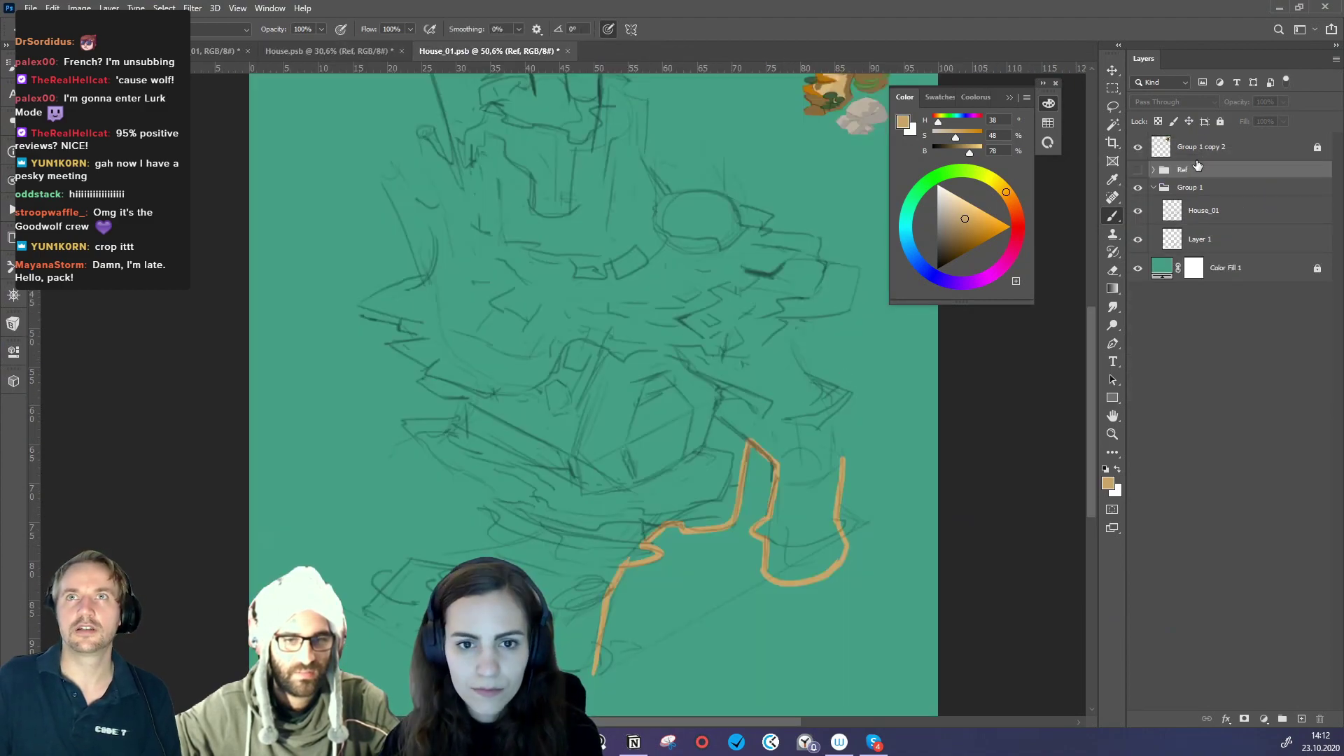
click(1138, 170)
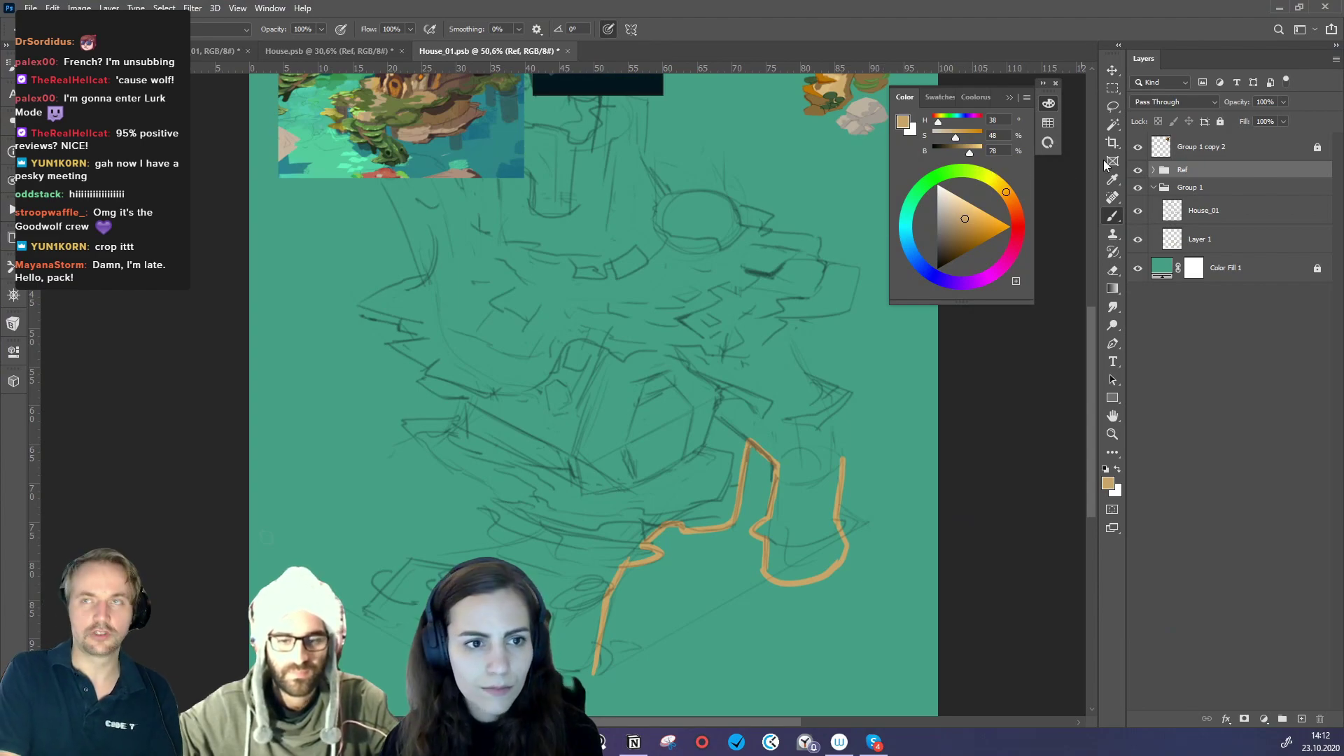
click(1138, 171)
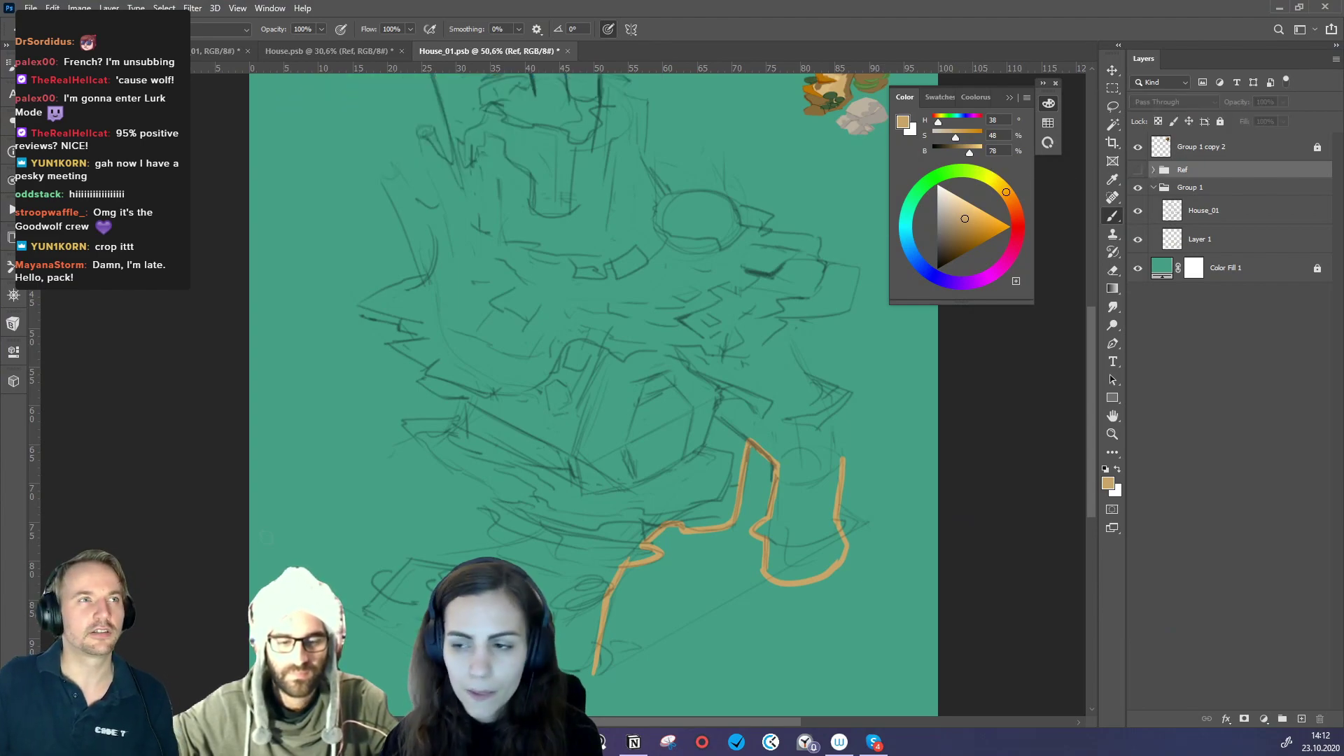
- Check the Ref group's layers in House.psb, and show the Ref group with its iso_raster_big copy 3 grid in House_01.psb
click(337, 52)
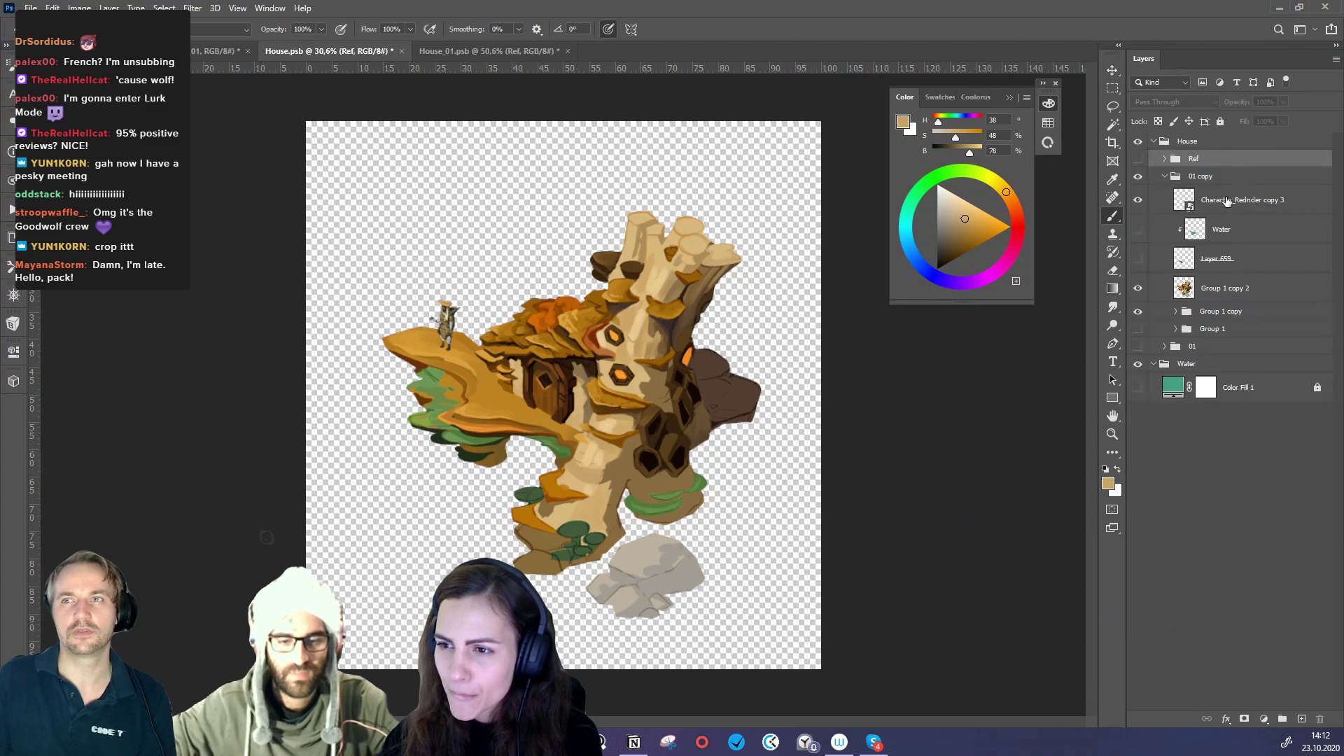
click(1164, 158)
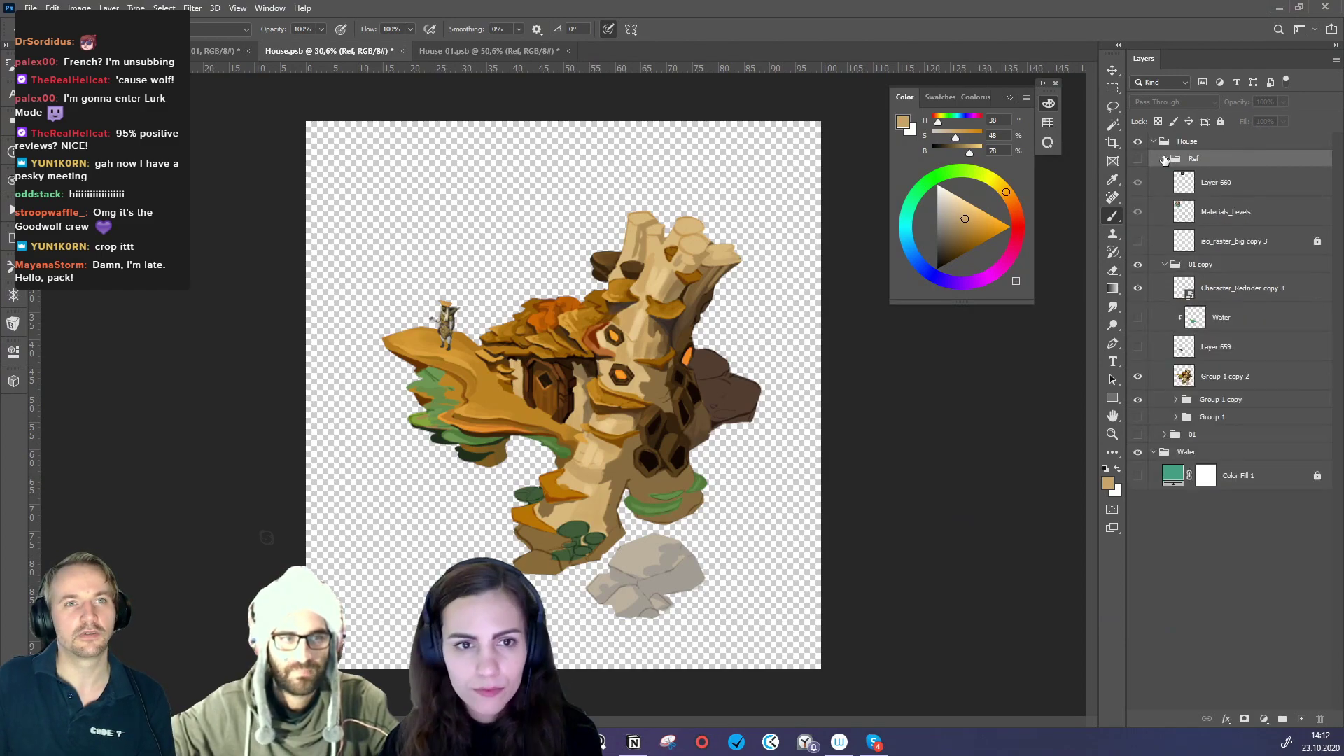
click(1164, 159)
click(490, 51)
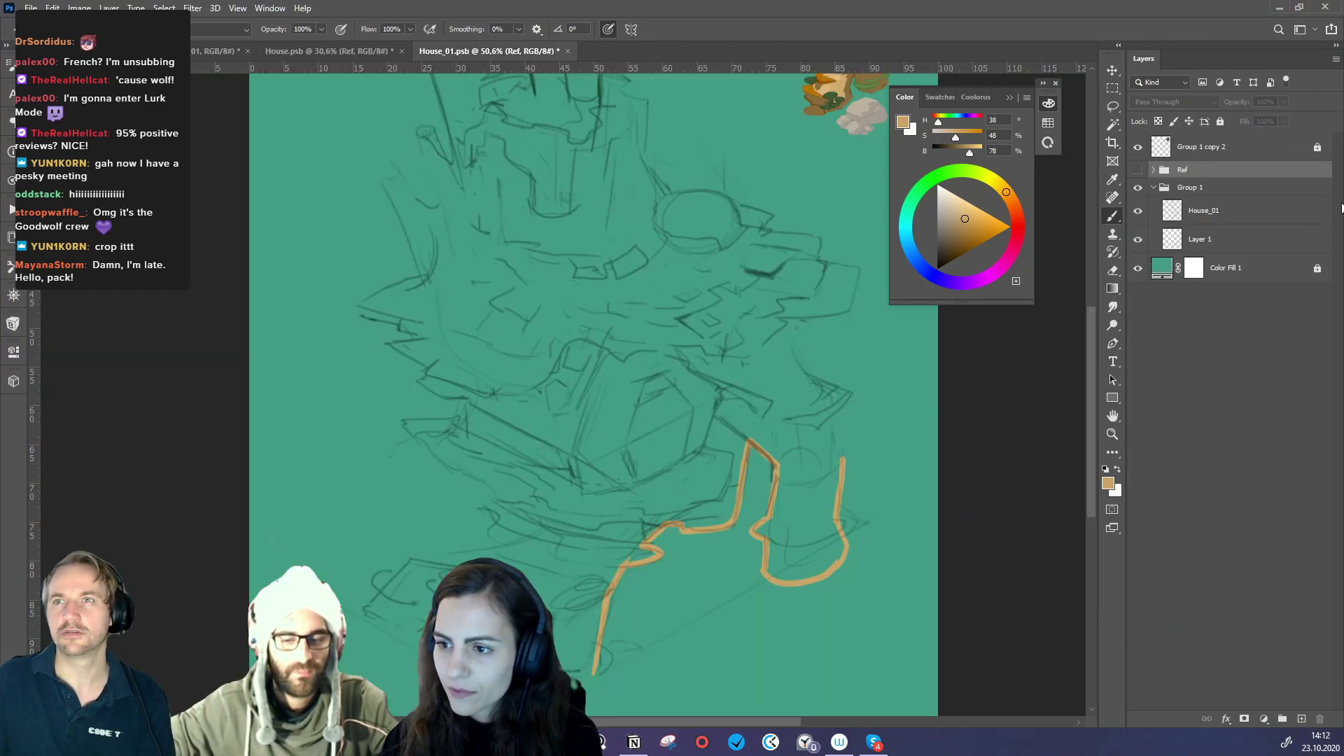
click(1154, 169)
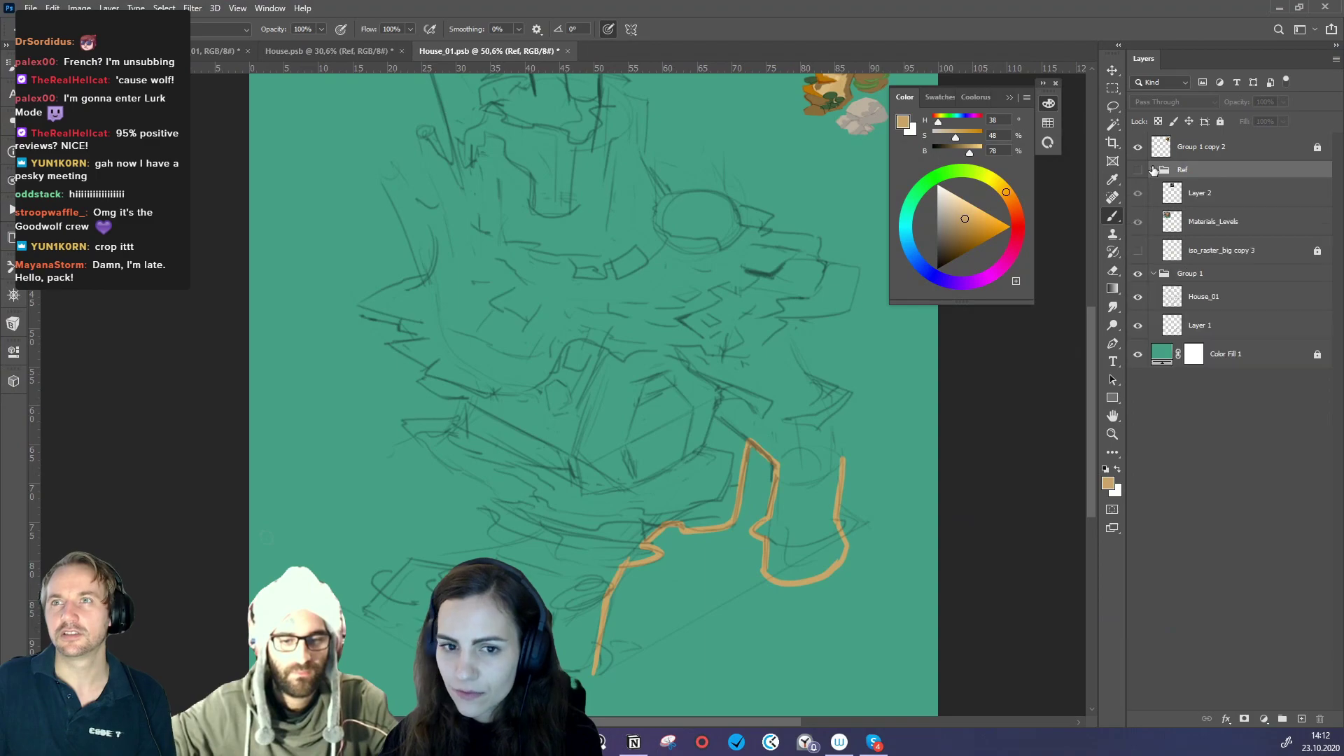
click(1137, 251)
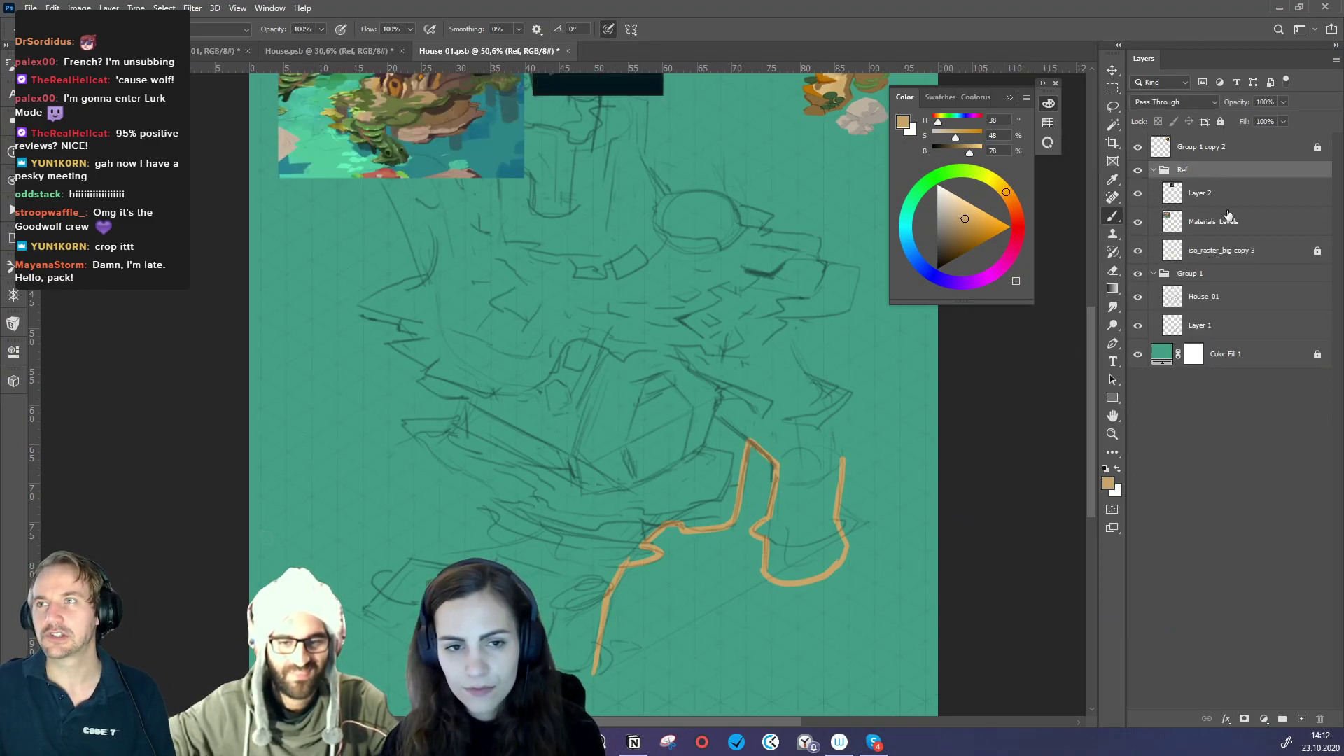
- Scale the Materials_Levels reference image down to 53% and fit it into the canvas's upper-left corner
click(1112, 71)
scroll(543, 235, down, 2)
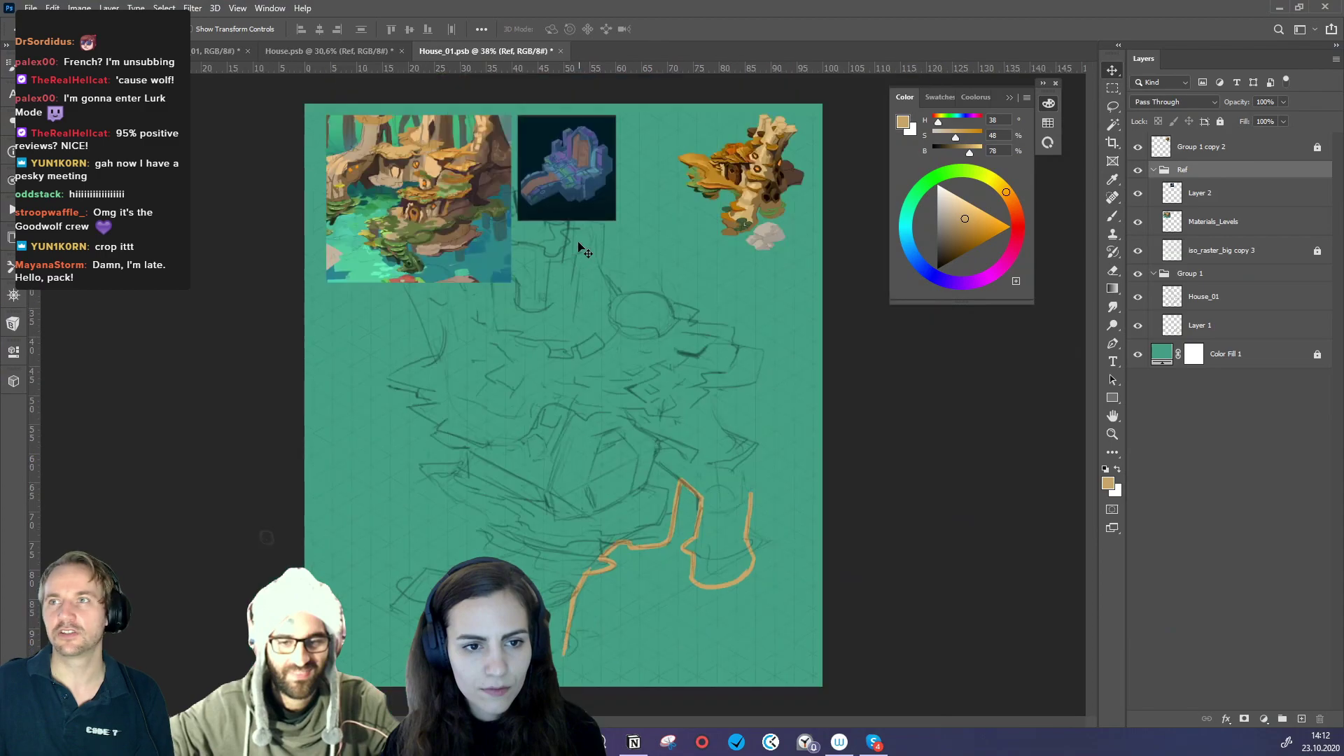
click(413, 137)
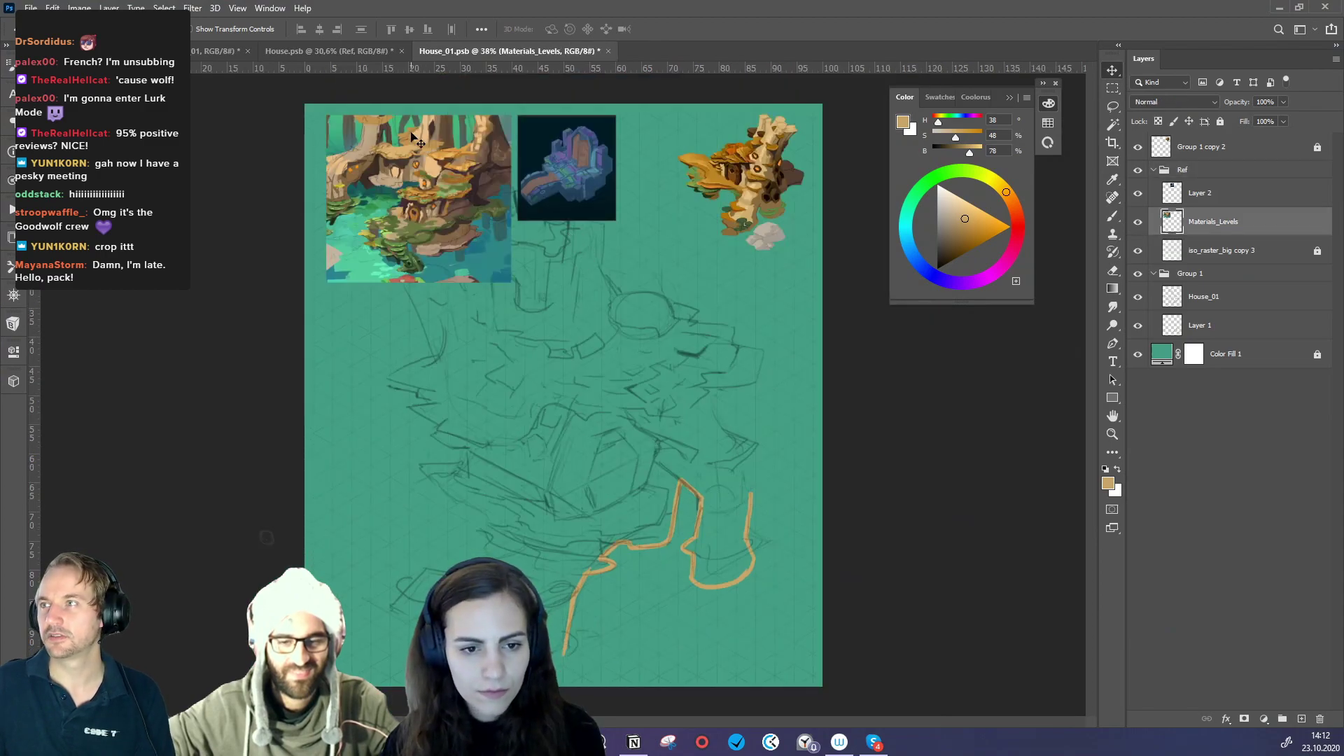
key(ctrl+t)
drag(510, 283, 377, 195)
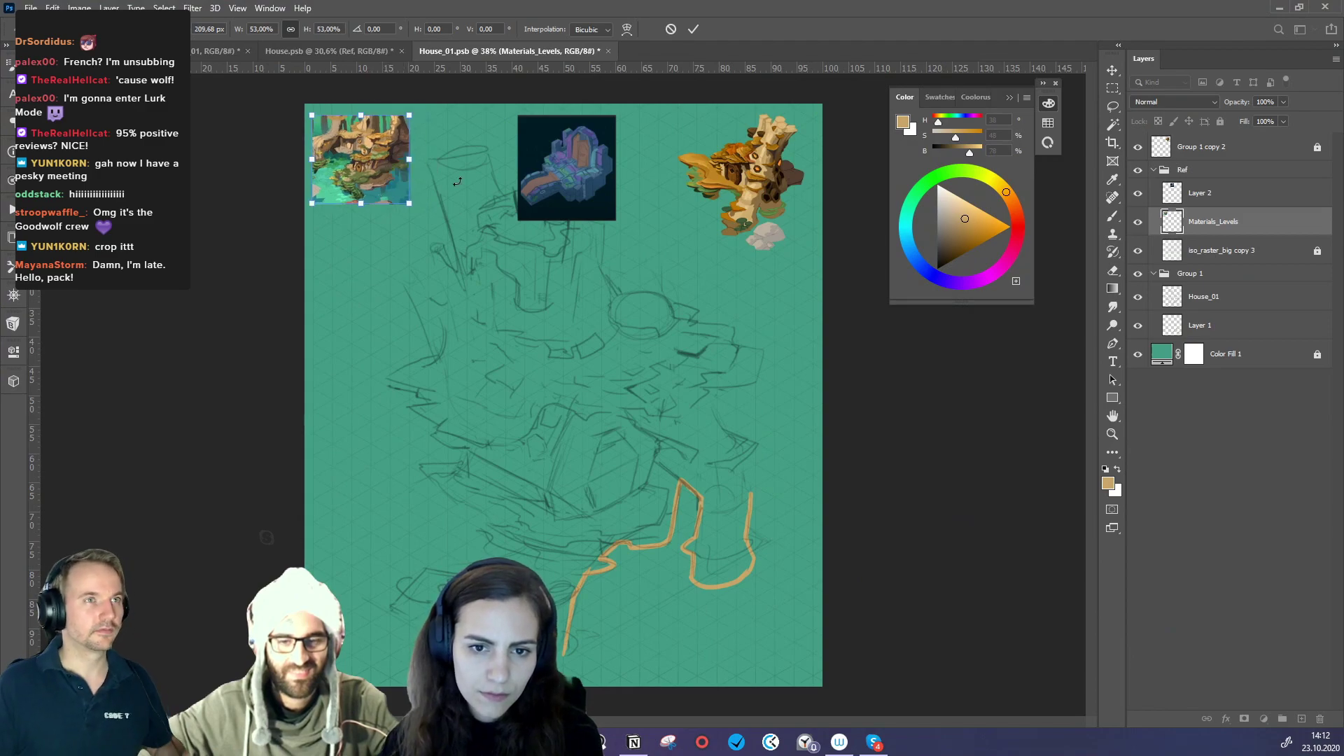
key(Return)
- Place the dark blue house reference directly below the Materials_Levels image and scale it to about 70%
ctrl+click(609, 168)
drag(575, 177, 389, 240)
key(ctrl+t)
drag(409, 309, 380, 278)
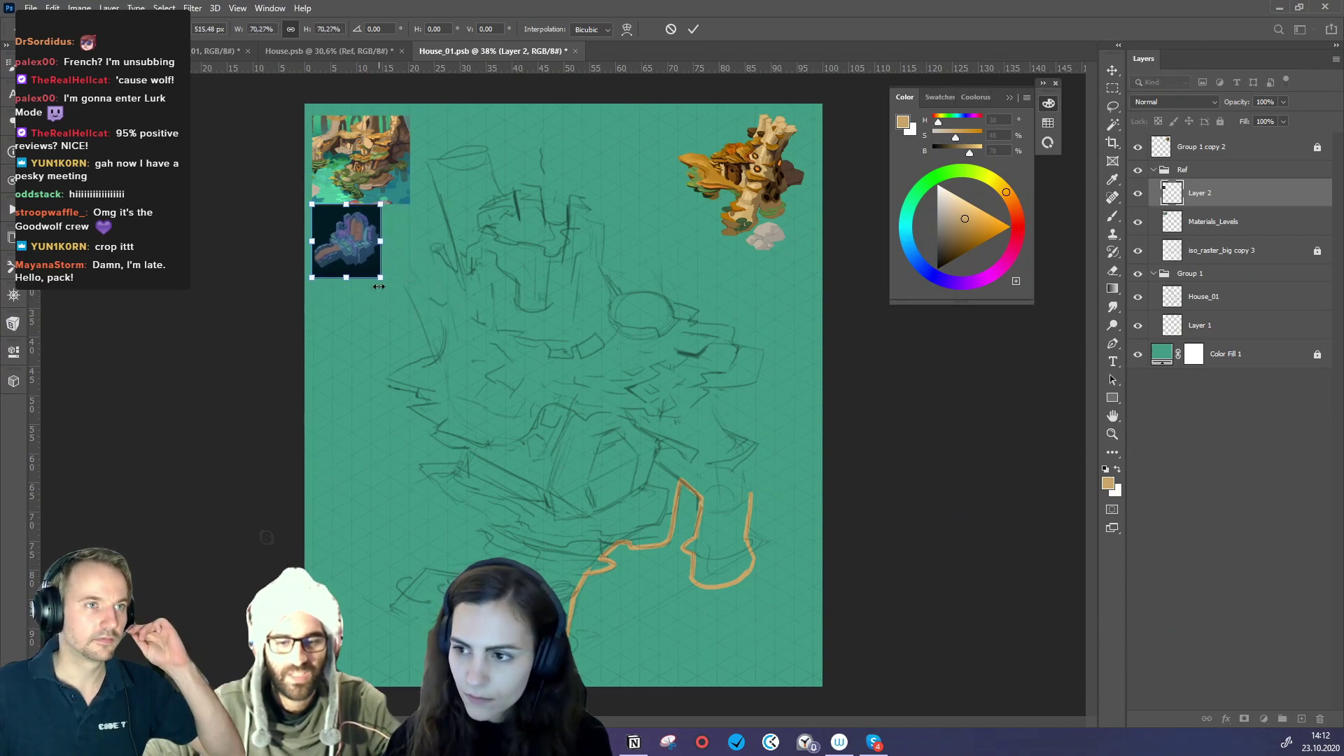
key(Return)
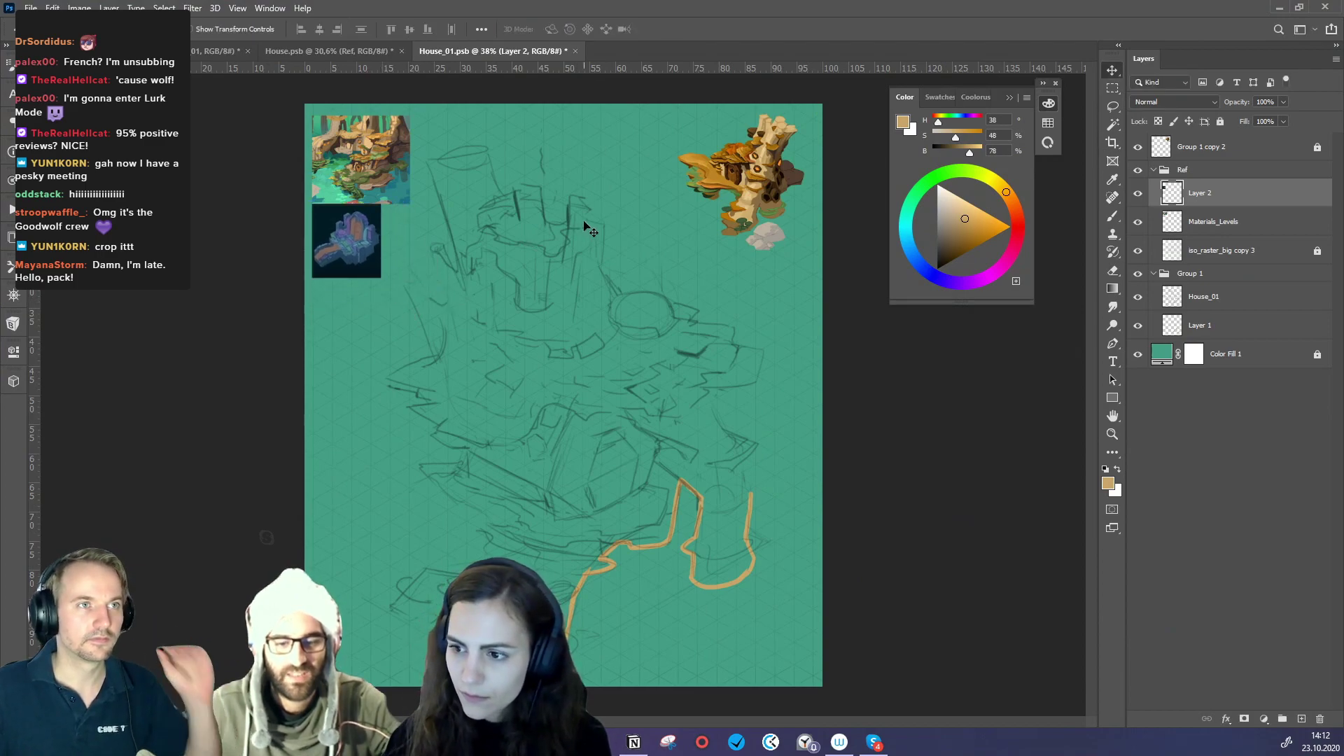
- Refine the tan outline along the lower-right pillar's outer edge on Layer 1 with the brush and eraser
click(1244, 329)
click(1109, 218)
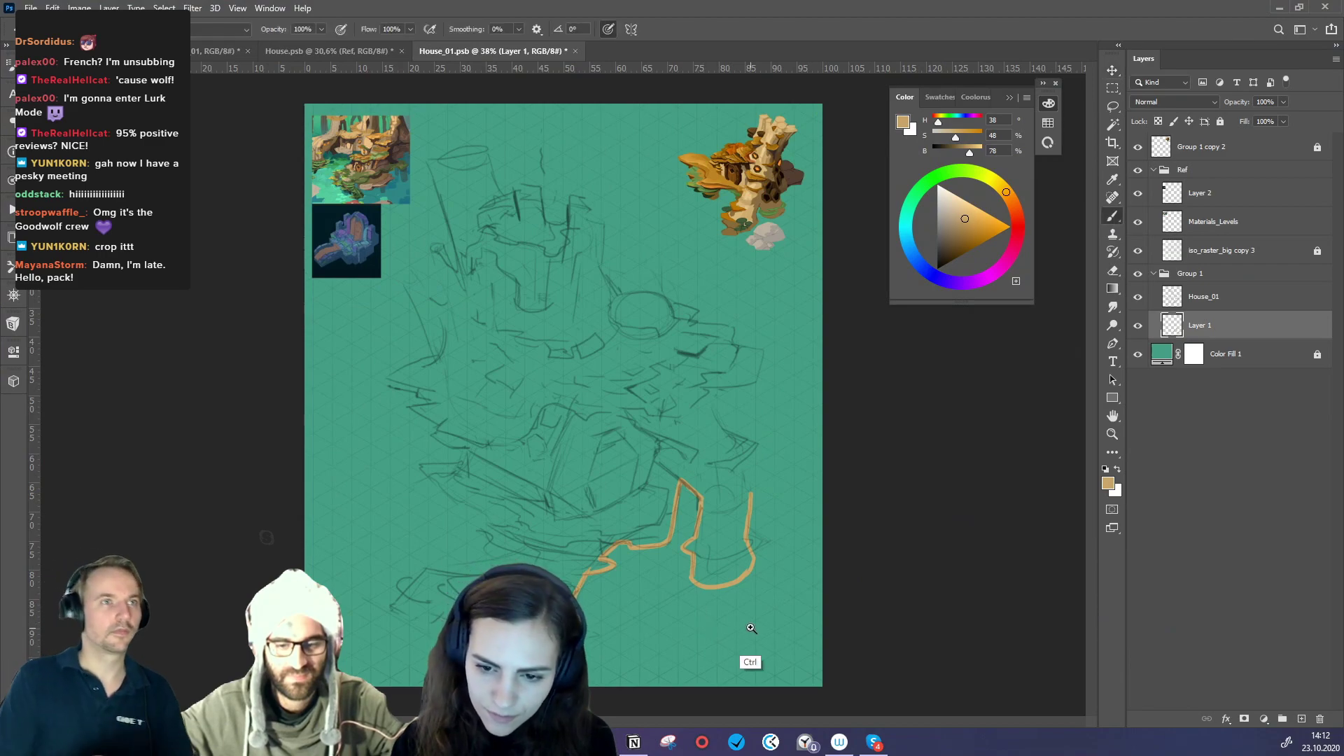
scroll(754, 625, up, 3)
drag(737, 401, 758, 522)
key(e)
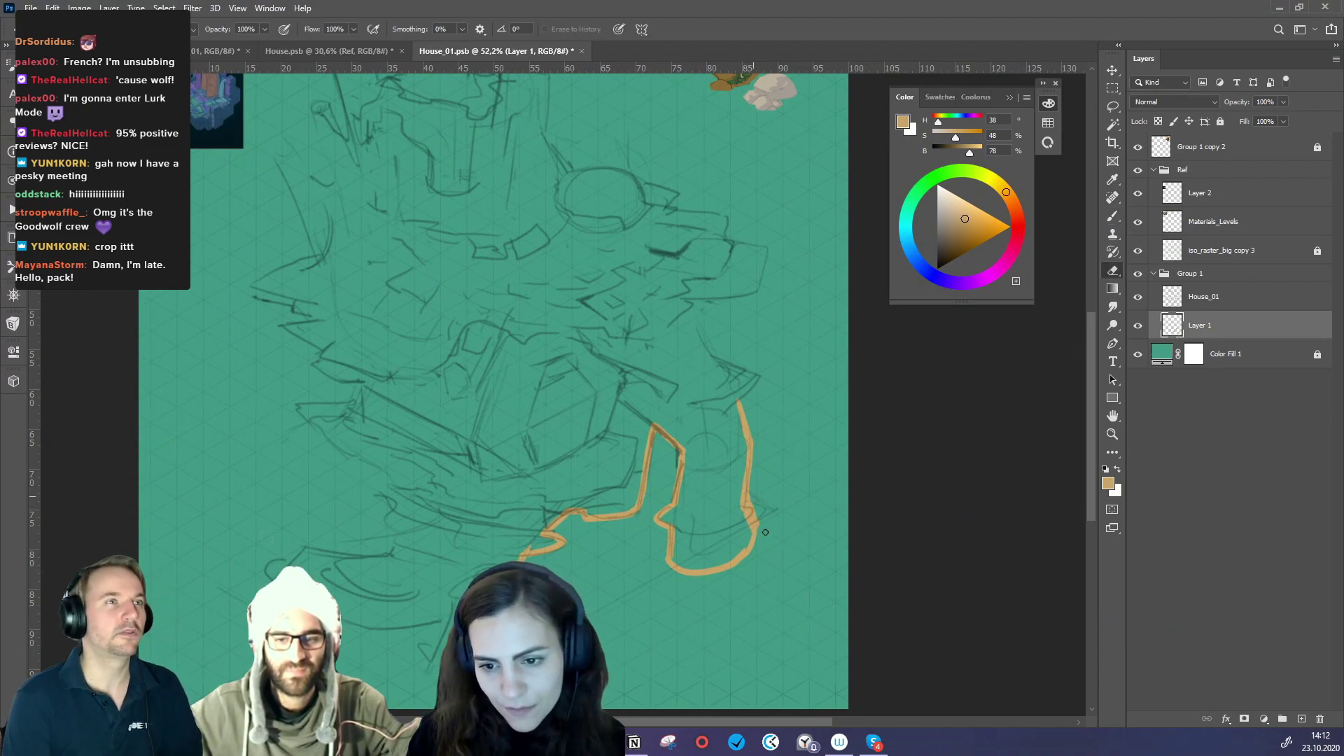
key(b)
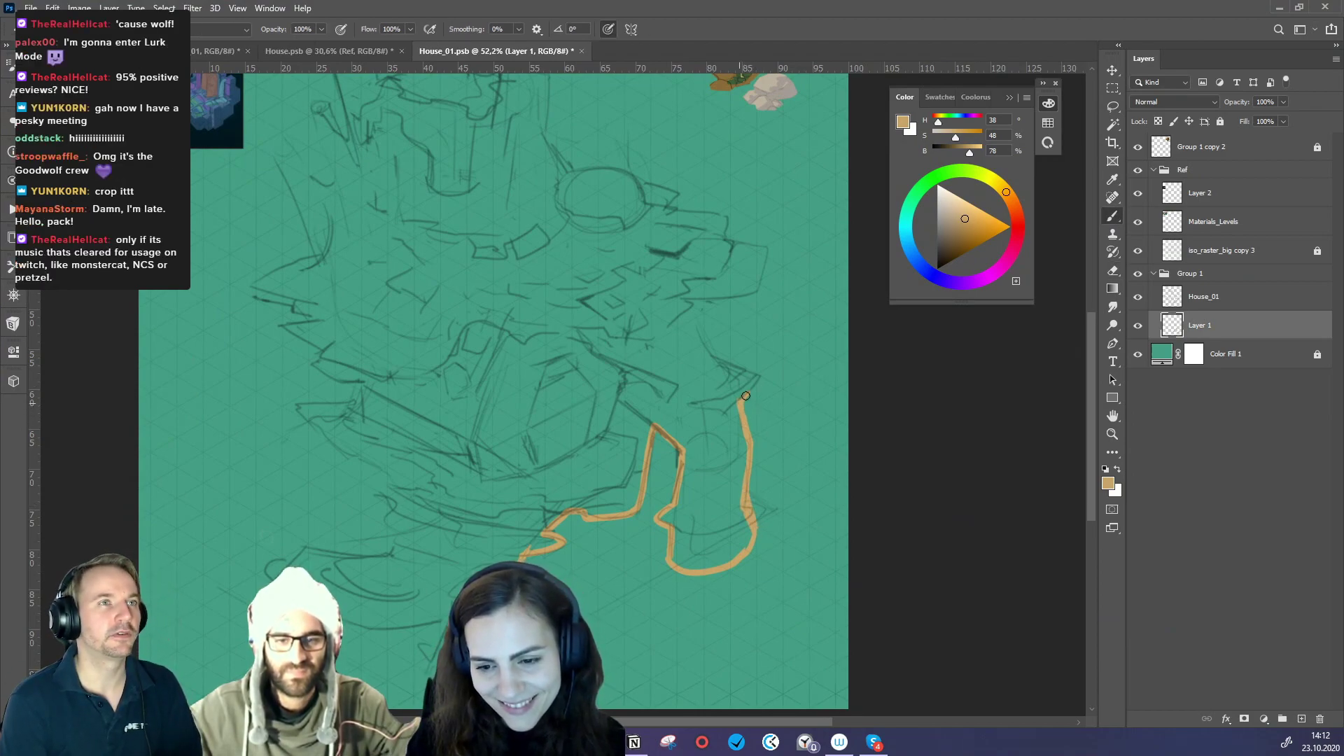
- Extend the tan outline from the pillar's top around the pointed ledge and up to the underside of the upper-right platform
drag(782, 378, 757, 445)
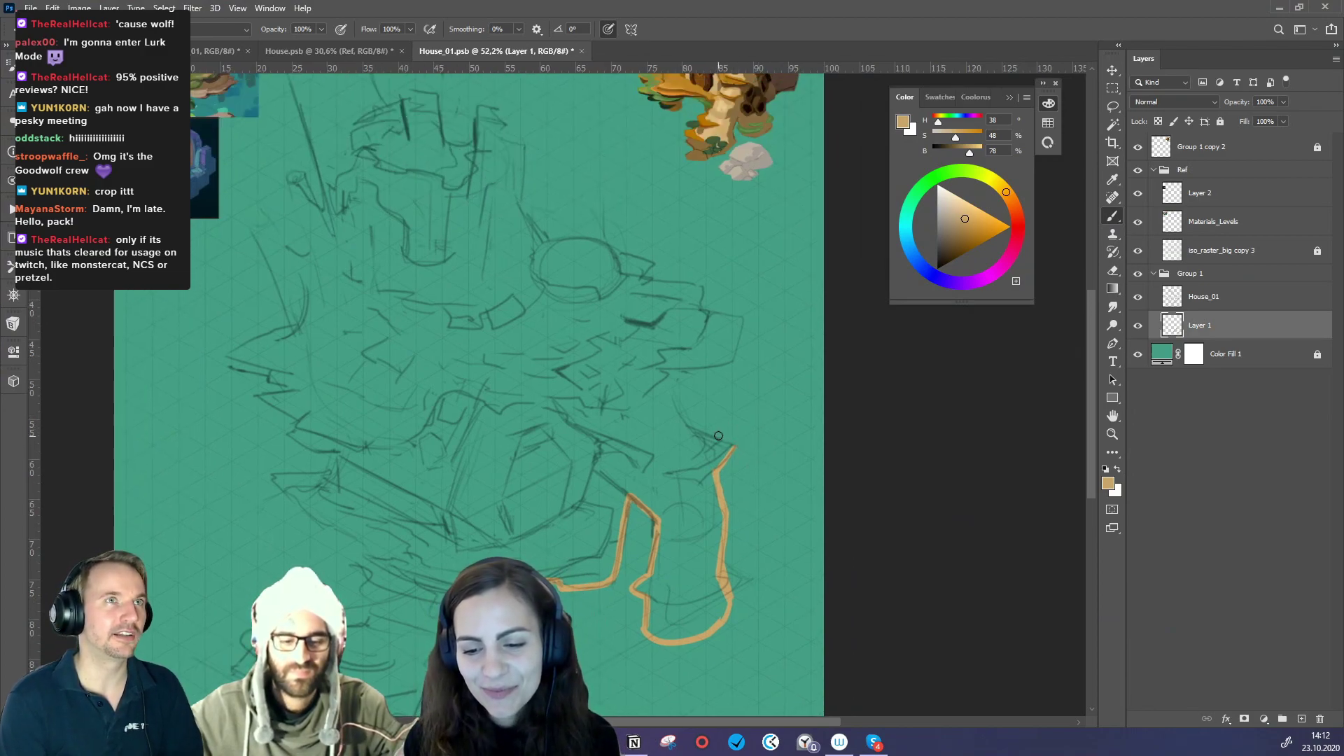
mouse_move(705, 433)
mouse_down()
mouse_move(734, 442)
mouse_move(729, 454)
mouse_move(686, 432)
mouse_move(662, 383)
mouse_up()
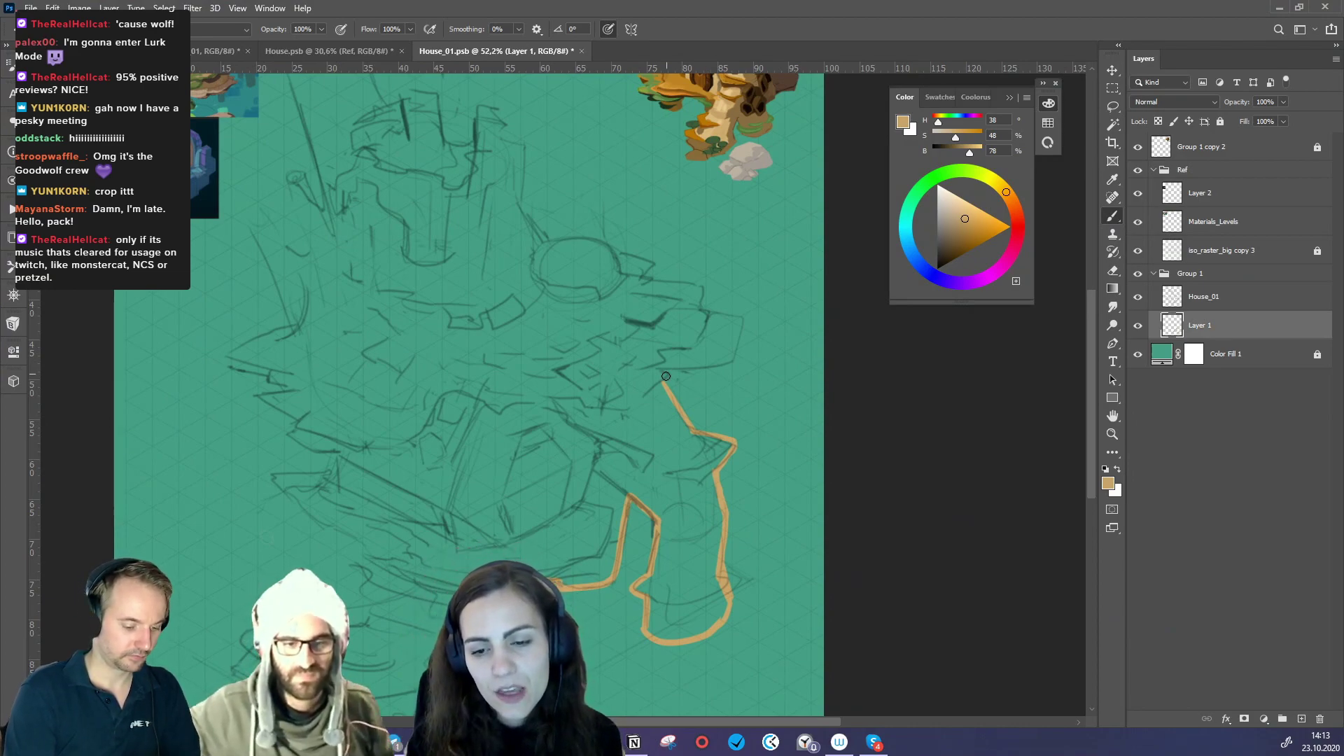
drag(669, 378, 729, 362)
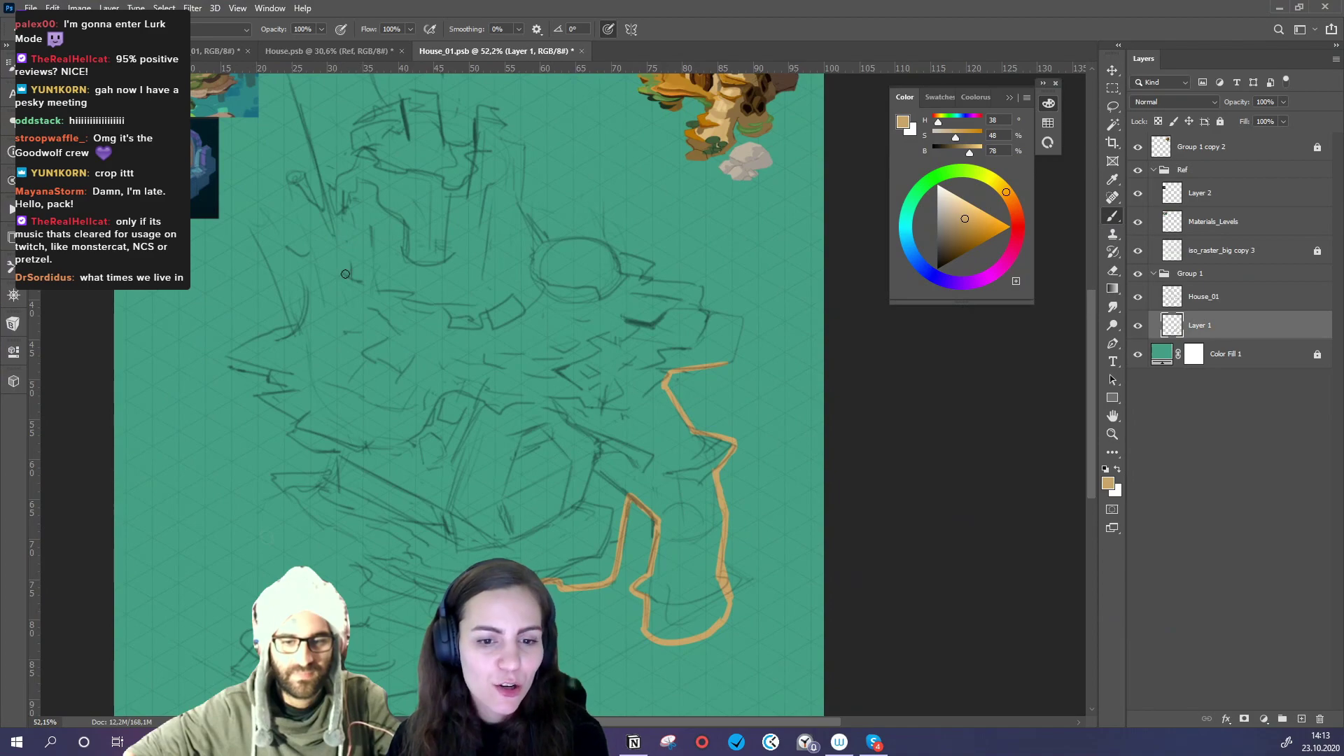
- Examine the character standing on the tree house's ledge in the overview document, comparing its scale with the House_01 sketch
click(267, 52)
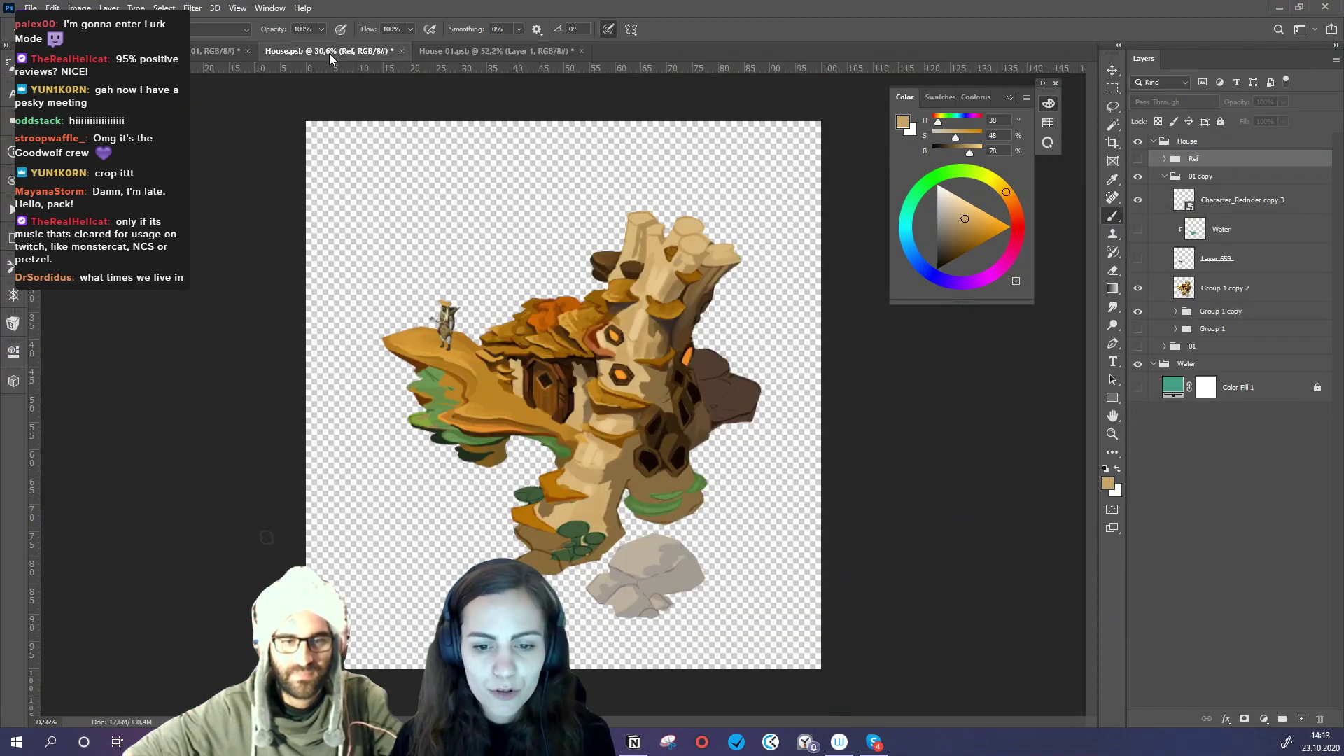
click(224, 45)
scroll(638, 394, down, 3)
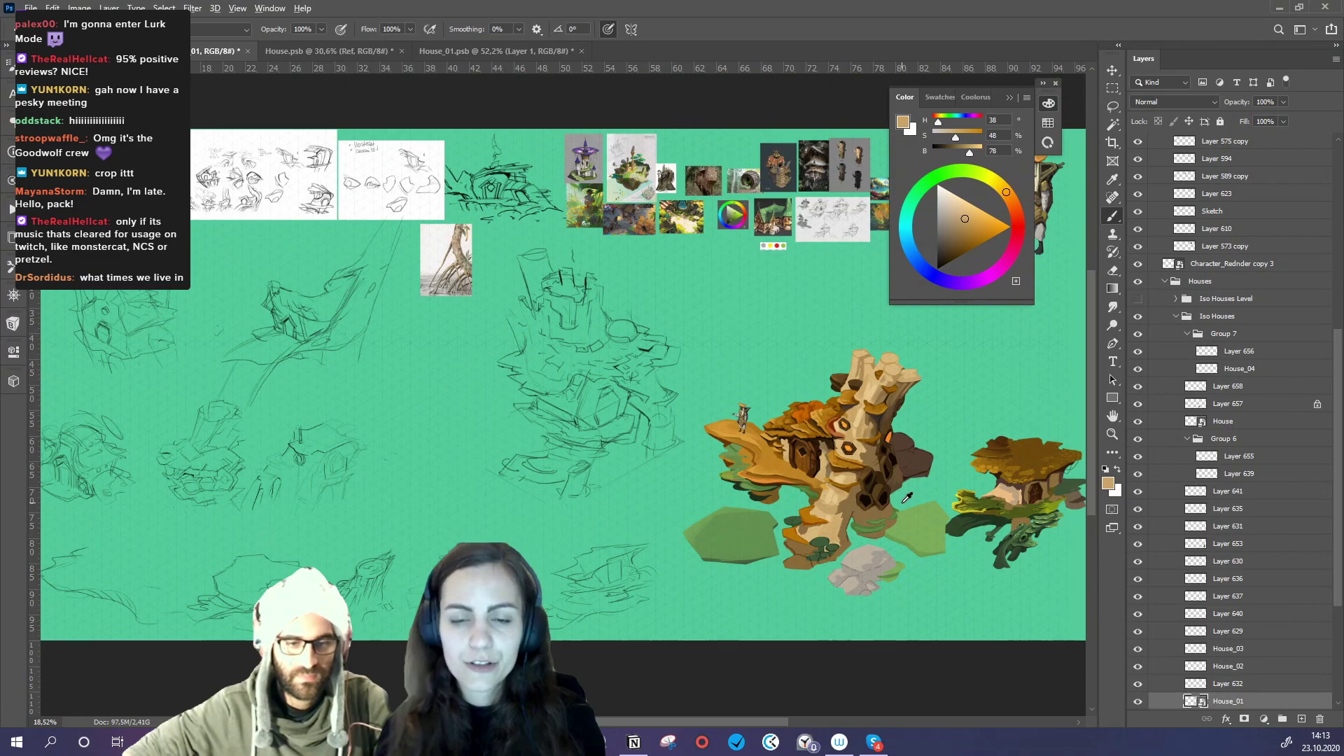
scroll(900, 501, up, 2)
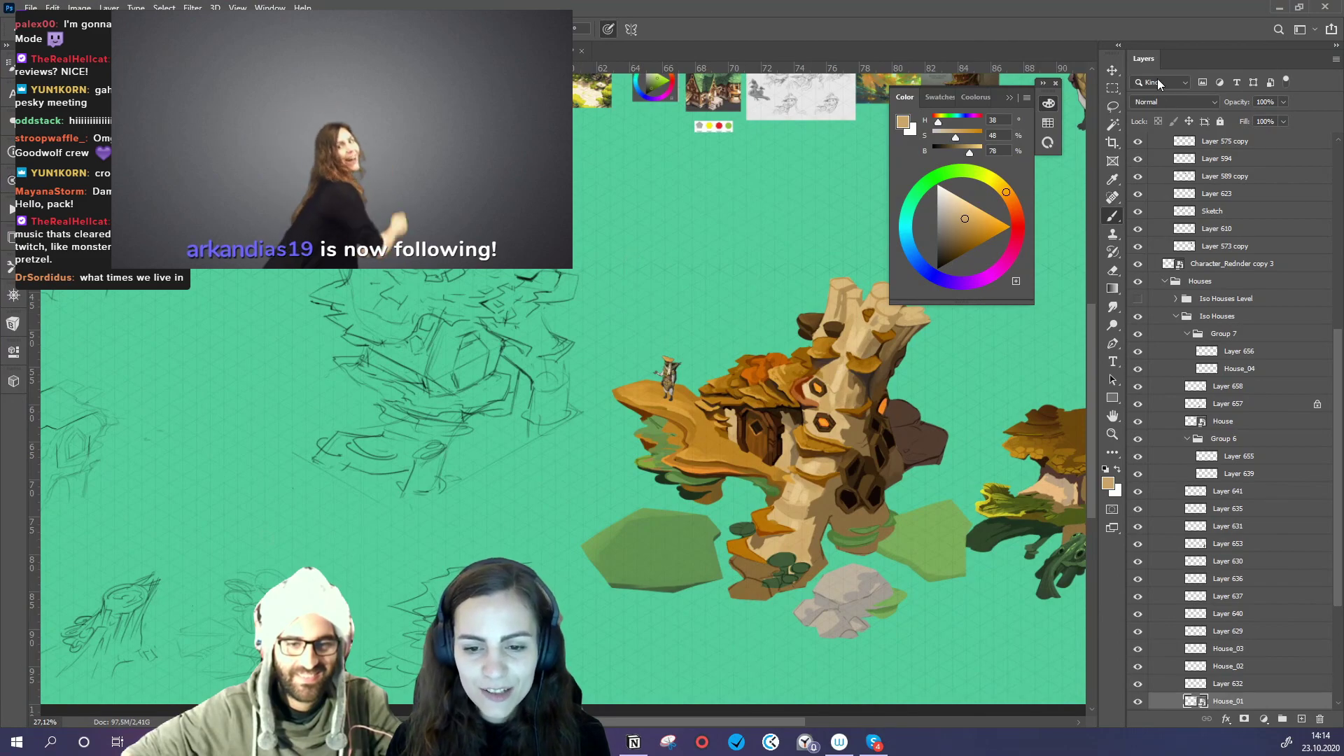
click(1109, 69)
scroll(681, 374, up, 5)
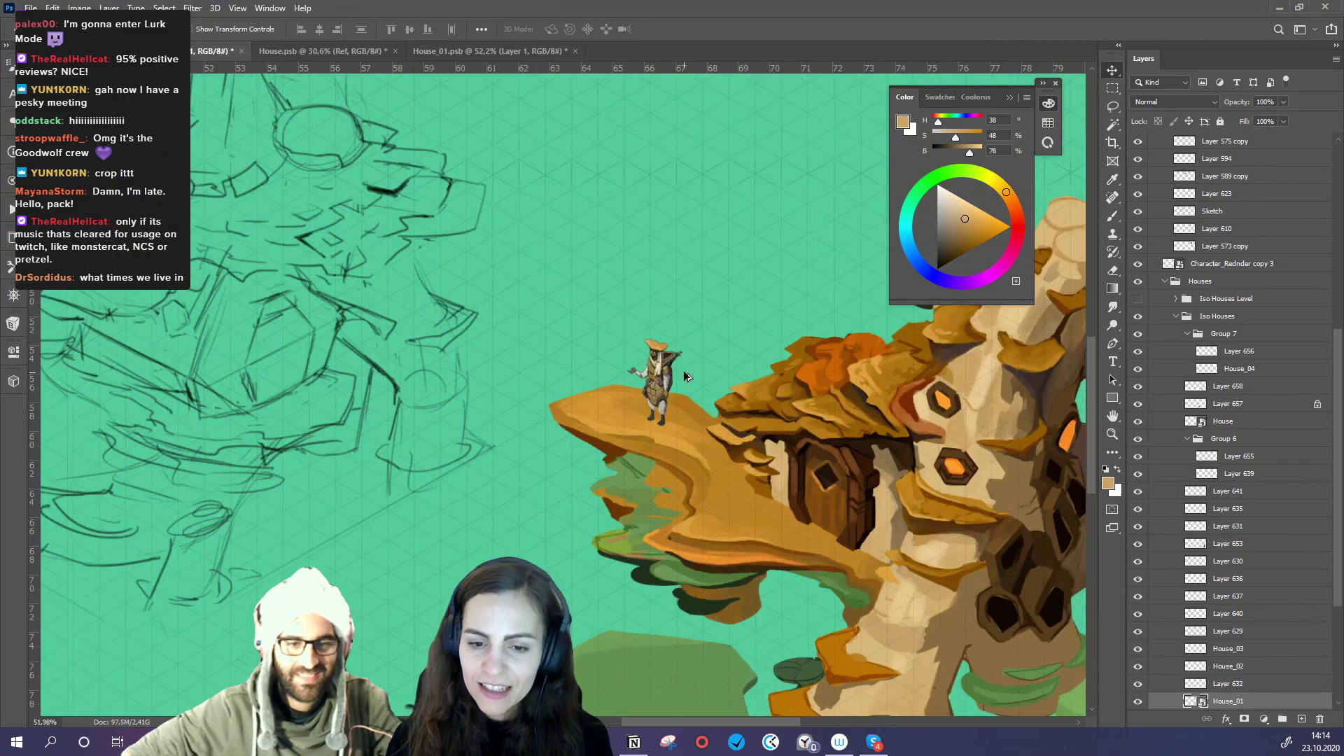
scroll(684, 376, up, 4)
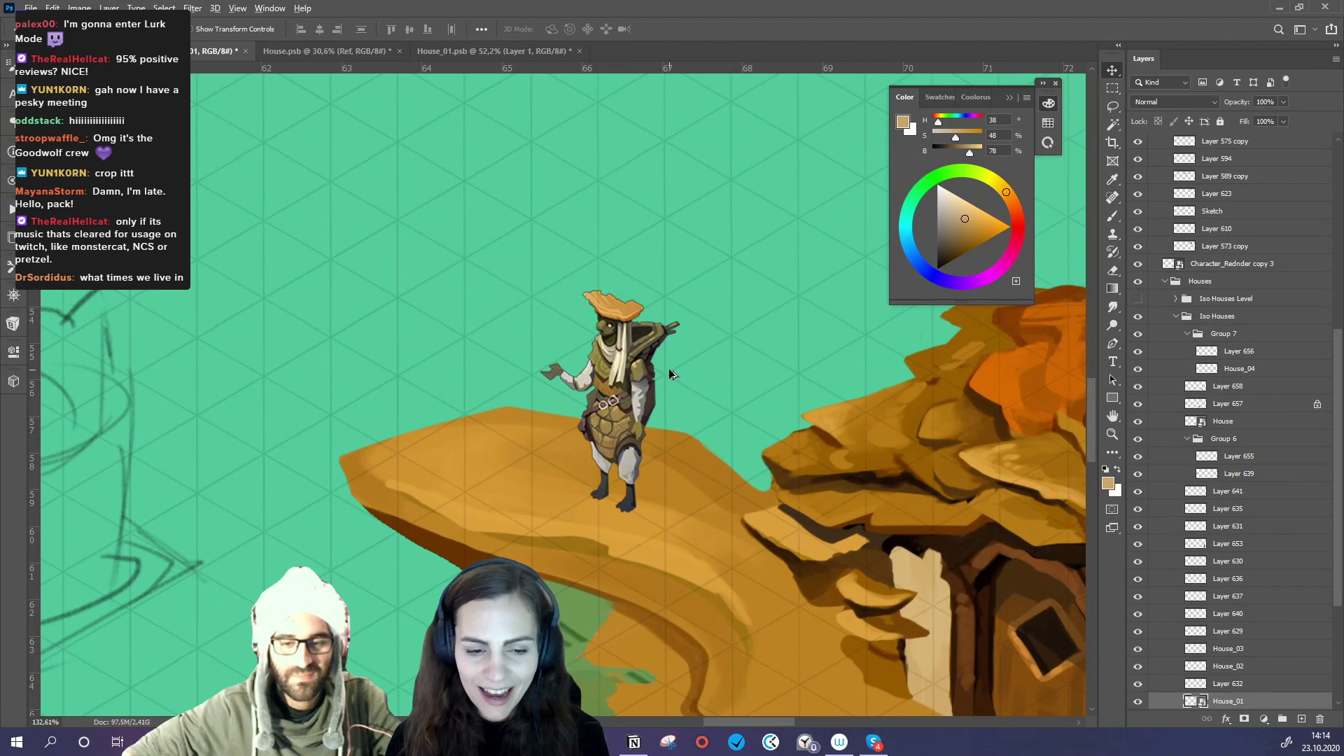
scroll(672, 375, down, 3)
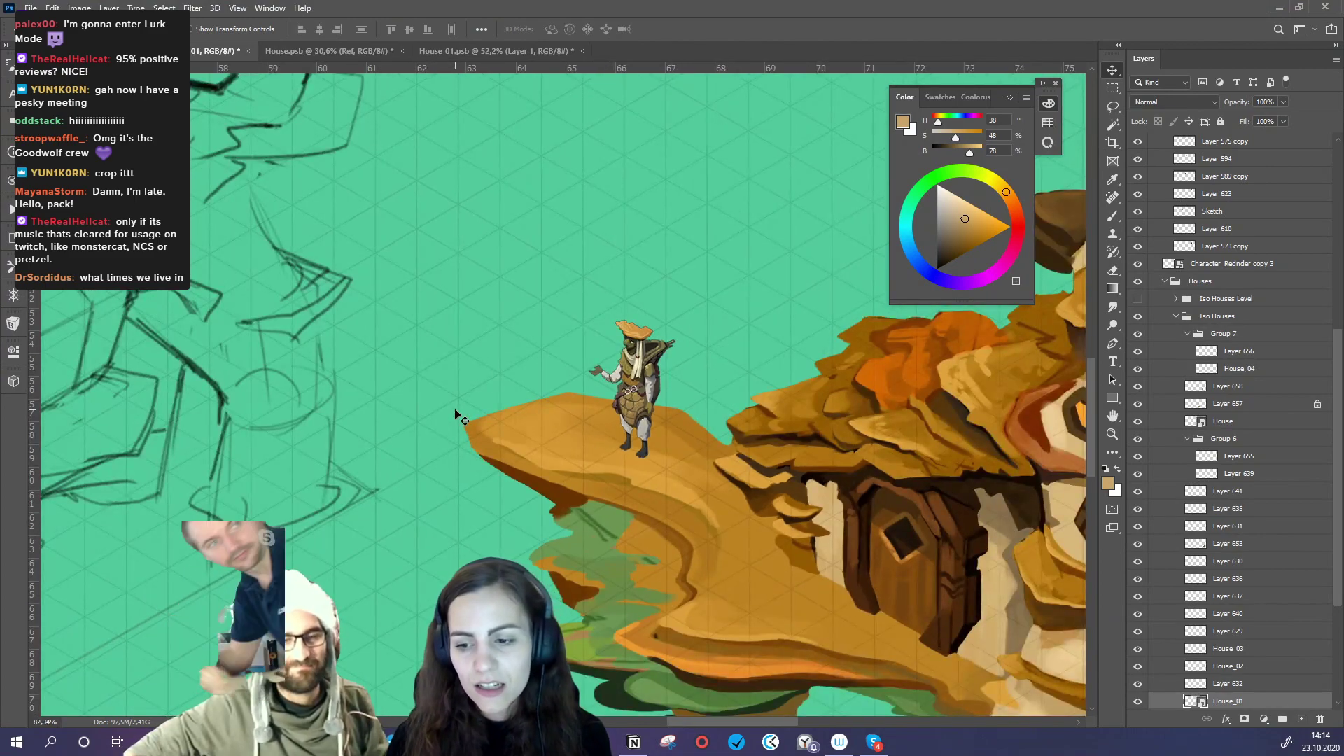
- Examine the tree house beside the House_01 sketch in the overview document and look through its layer list
scroll(455, 415, down, 1)
scroll(455, 415, down, 5)
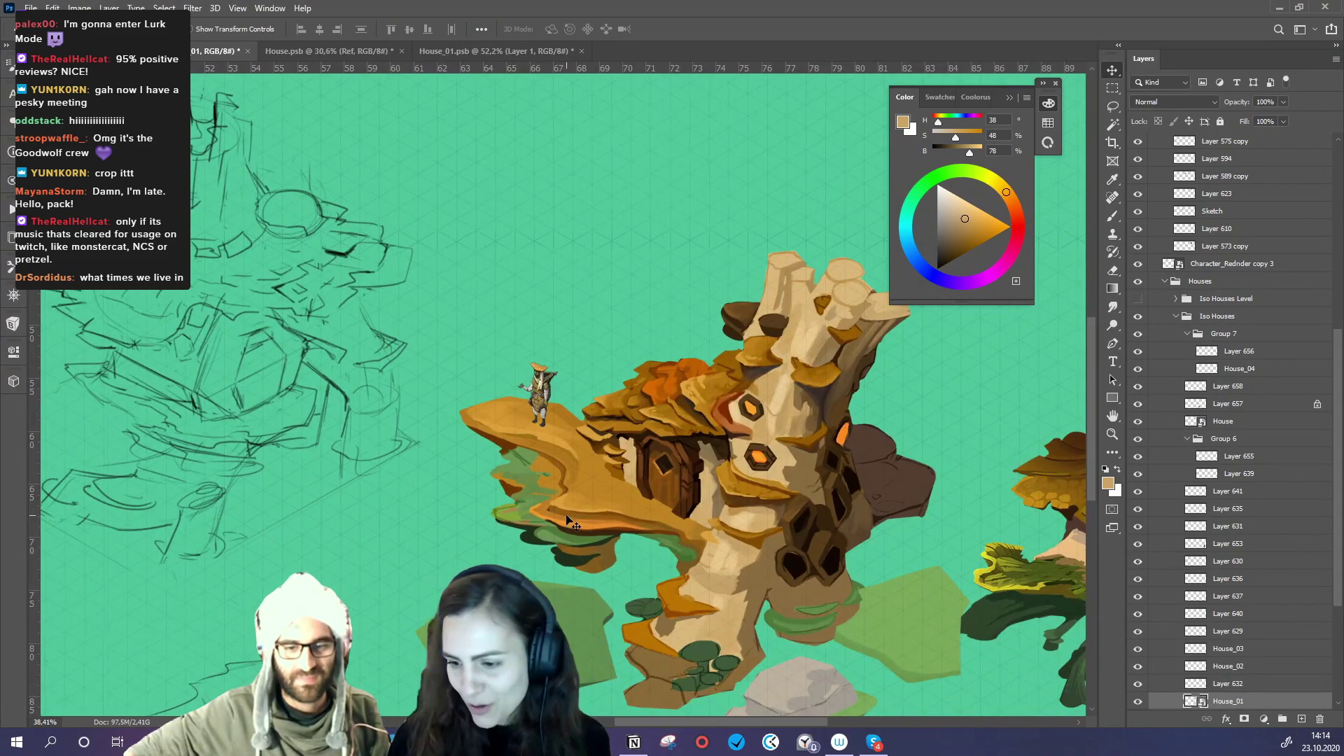
scroll(568, 519, down, 1)
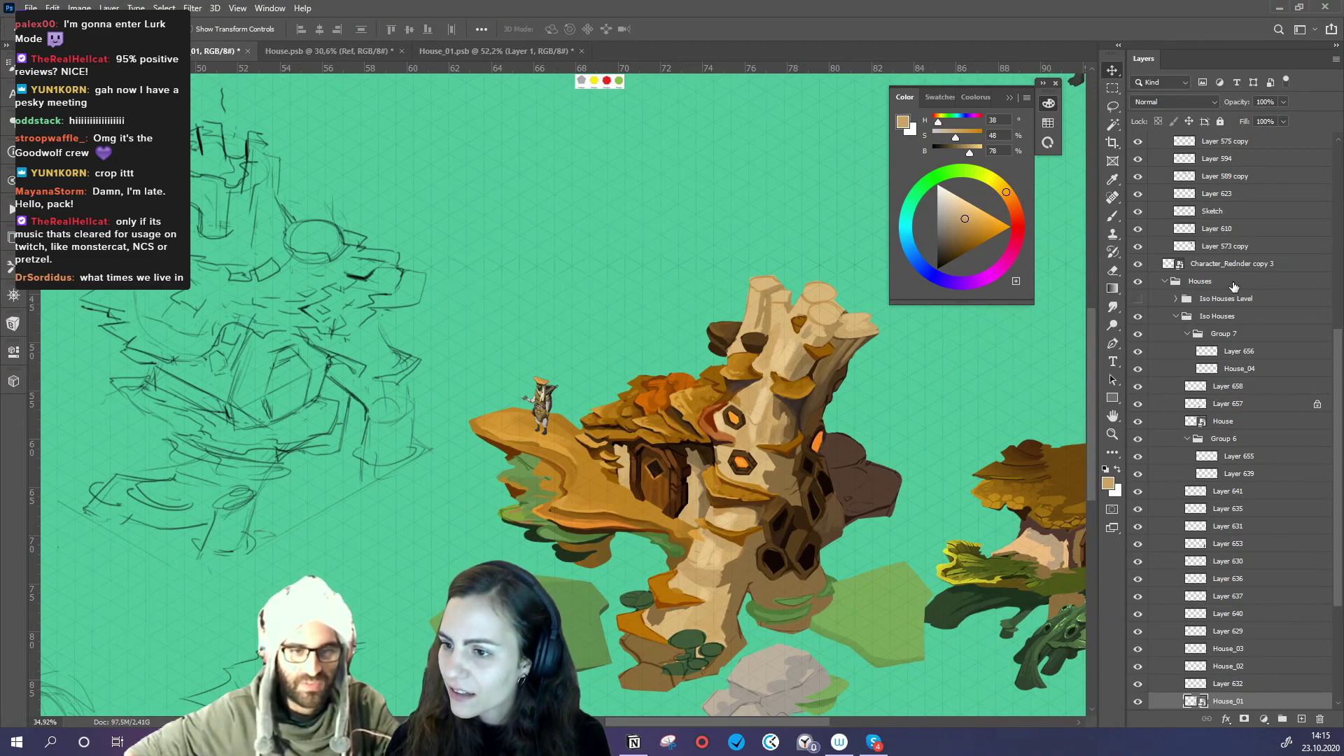
scroll(1234, 287, up, 8)
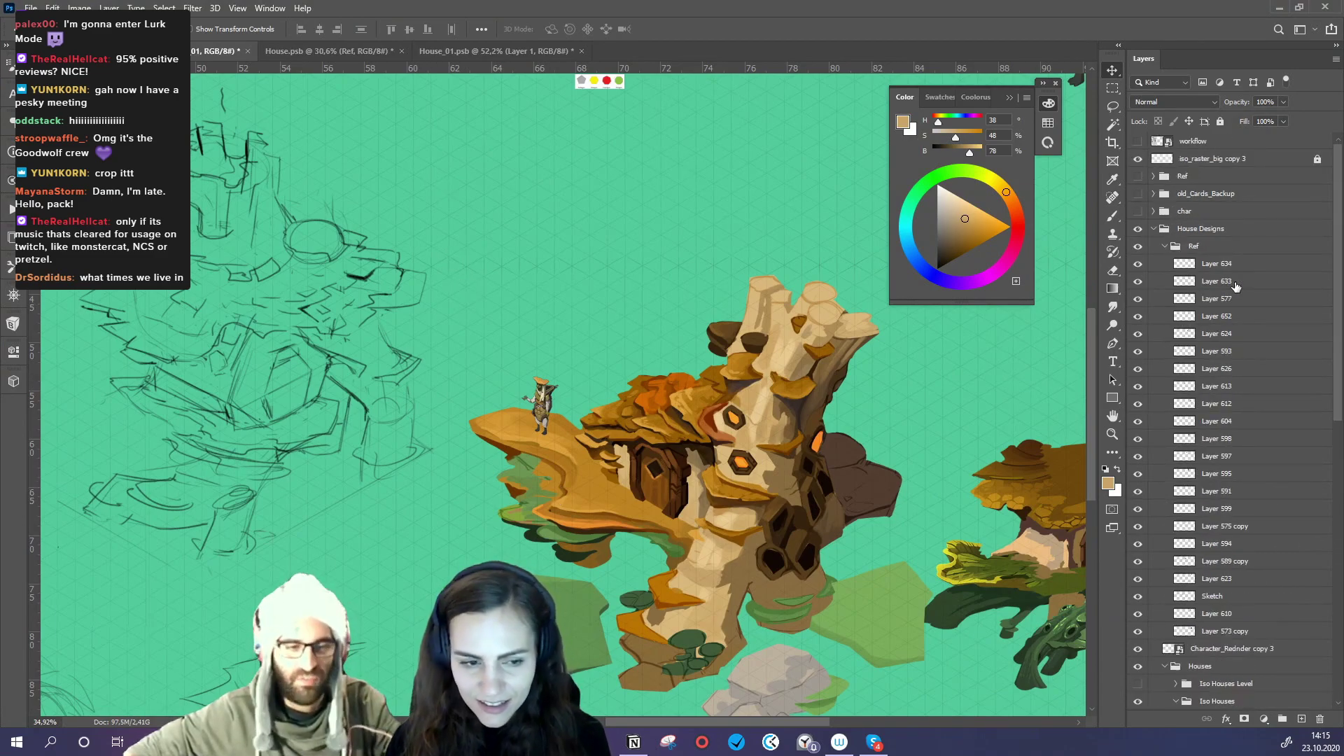
drag(407, 320, 612, 409)
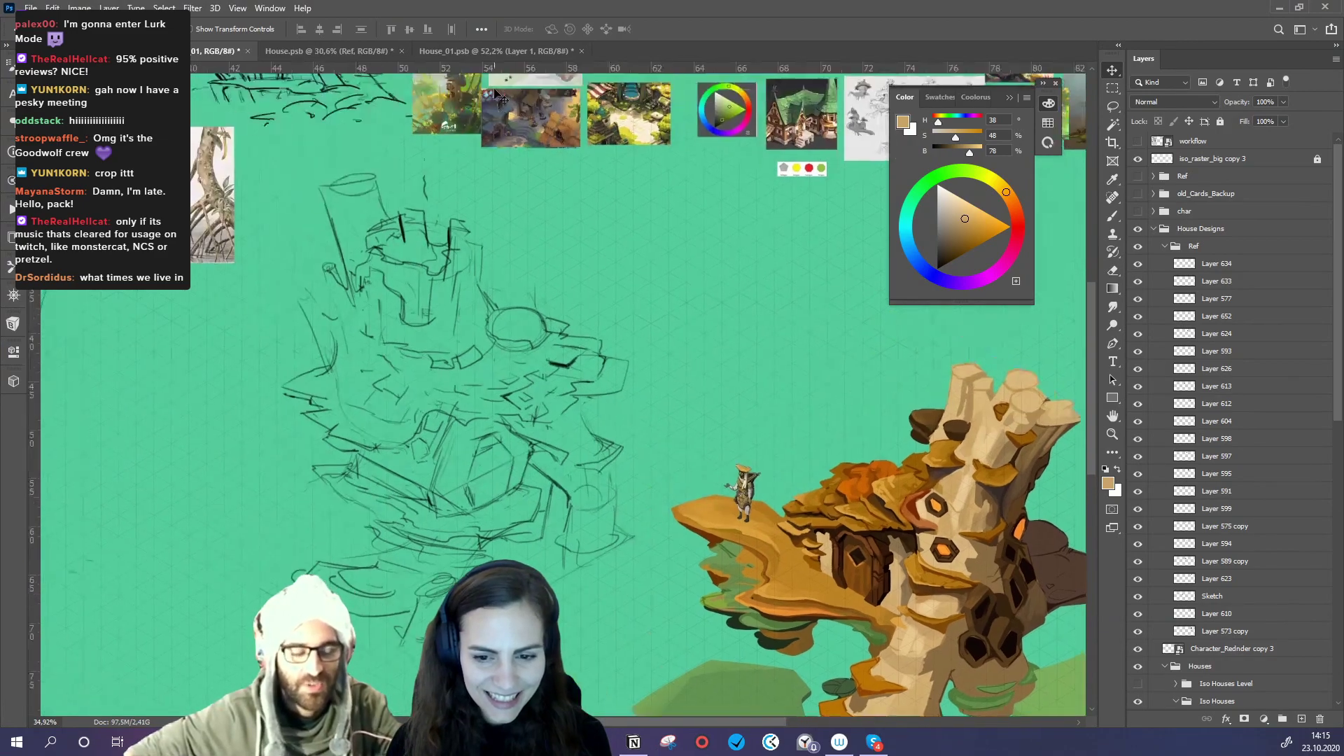
- In House_01.psb, extend the tan outline on Layer 1 over the dome, around the towers and down the left side to the lower ledge
click(502, 50)
mouse_move(780, 384)
mouse_down()
mouse_move(786, 495)
mouse_move(738, 471)
mouse_move(748, 428)
mouse_move(706, 396)
mouse_move(658, 376)
mouse_up()
click(1112, 217)
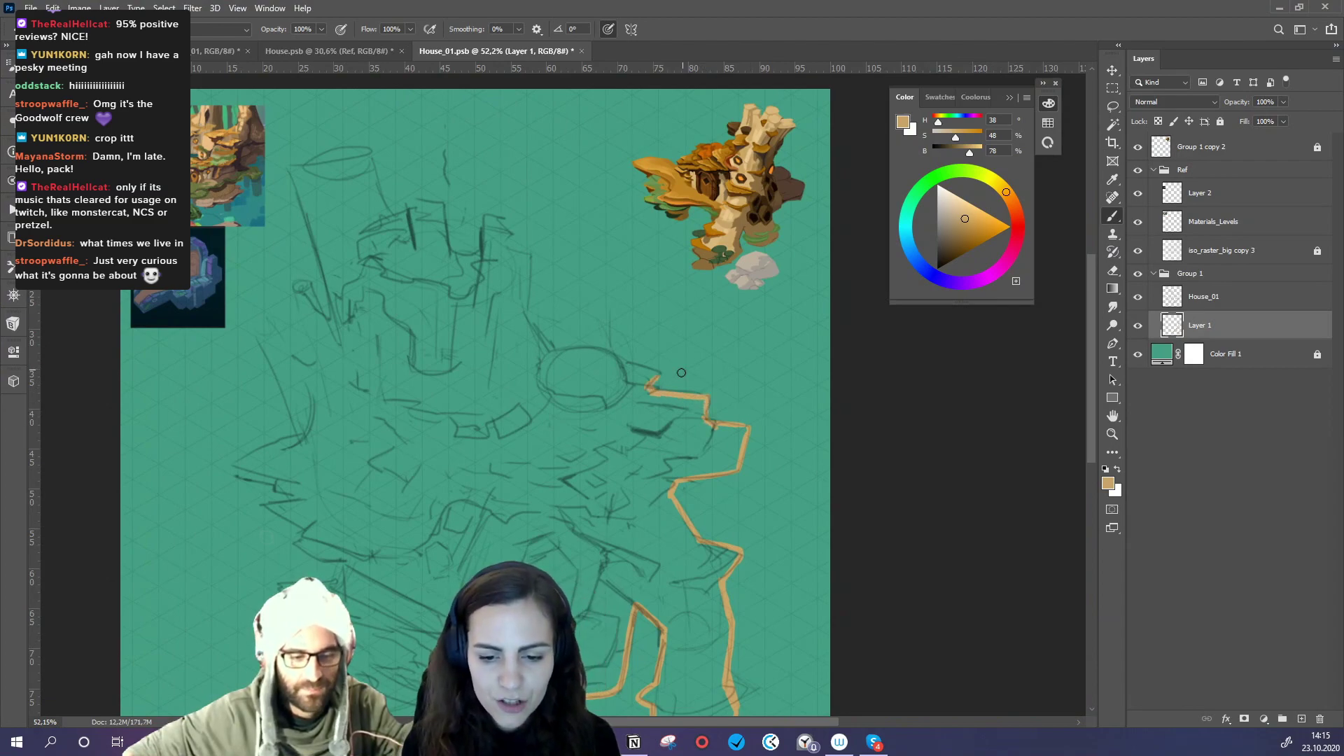
drag(754, 541, 725, 538)
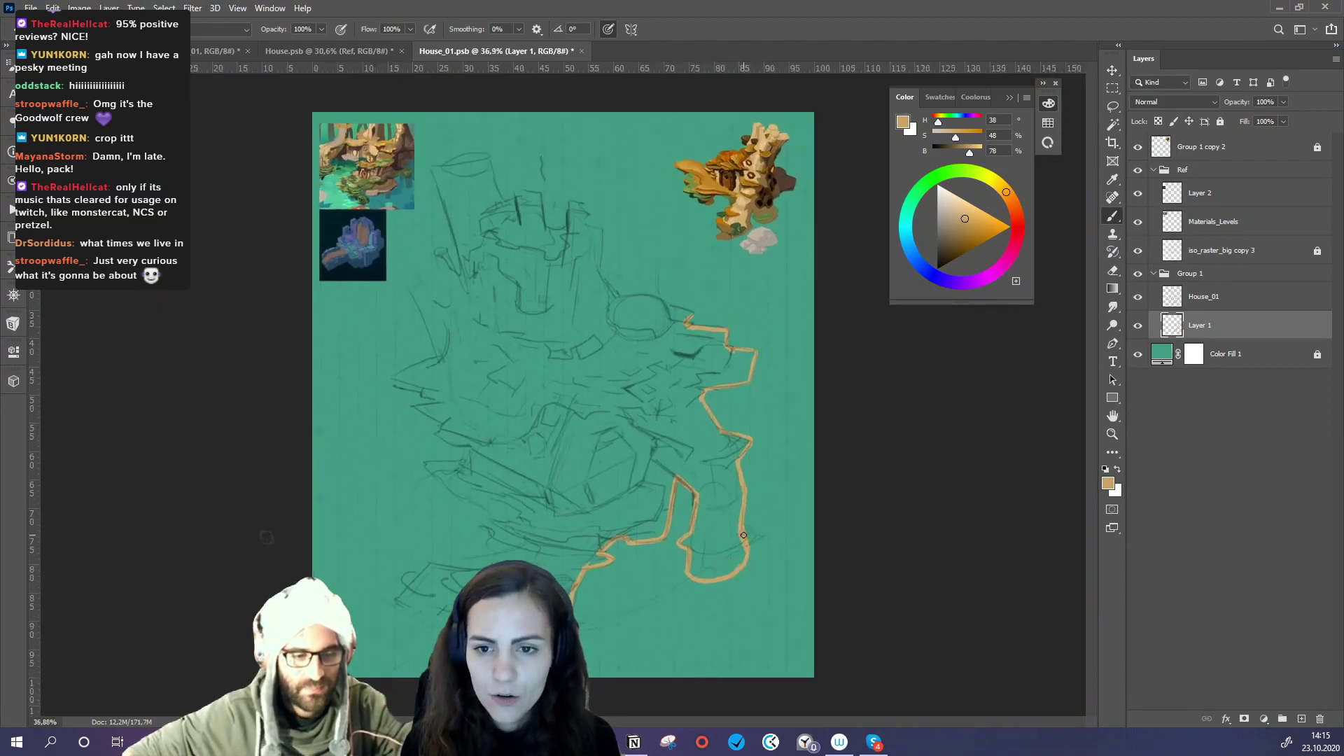
scroll(769, 504, up, 2)
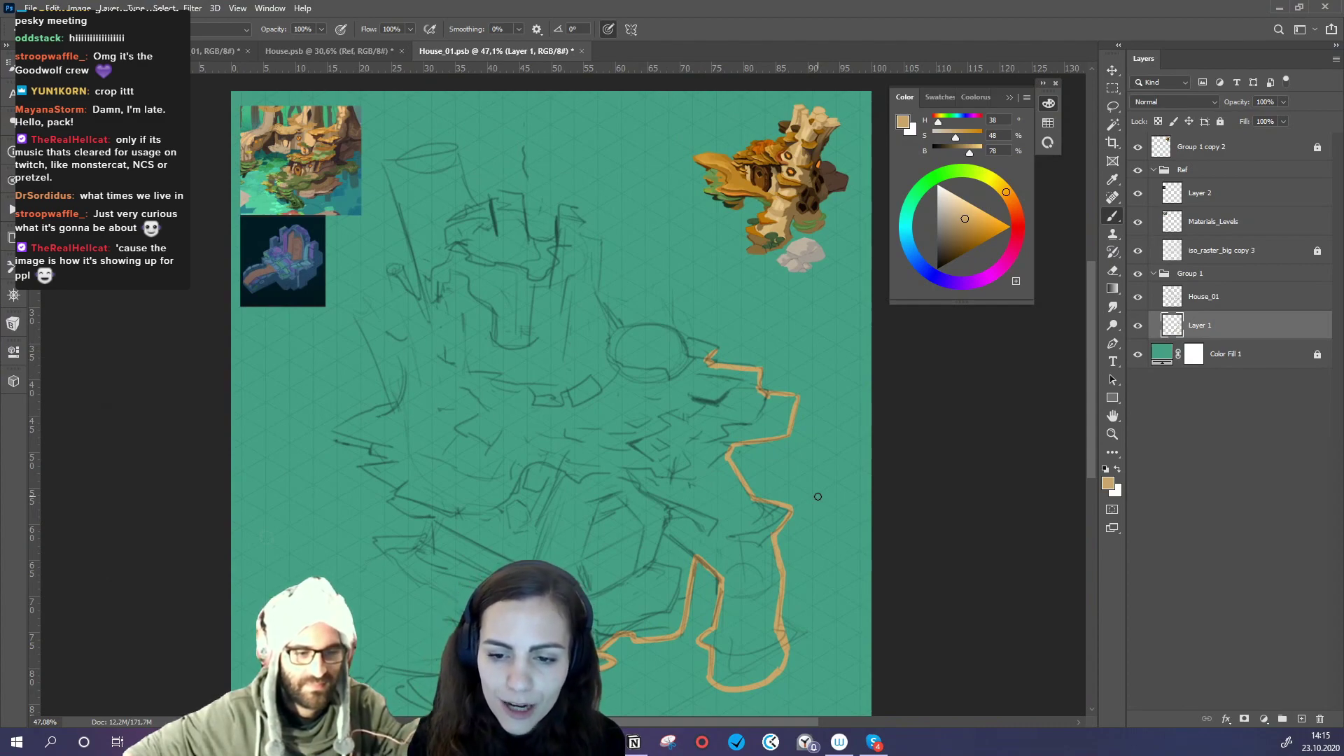
drag(693, 341, 714, 352)
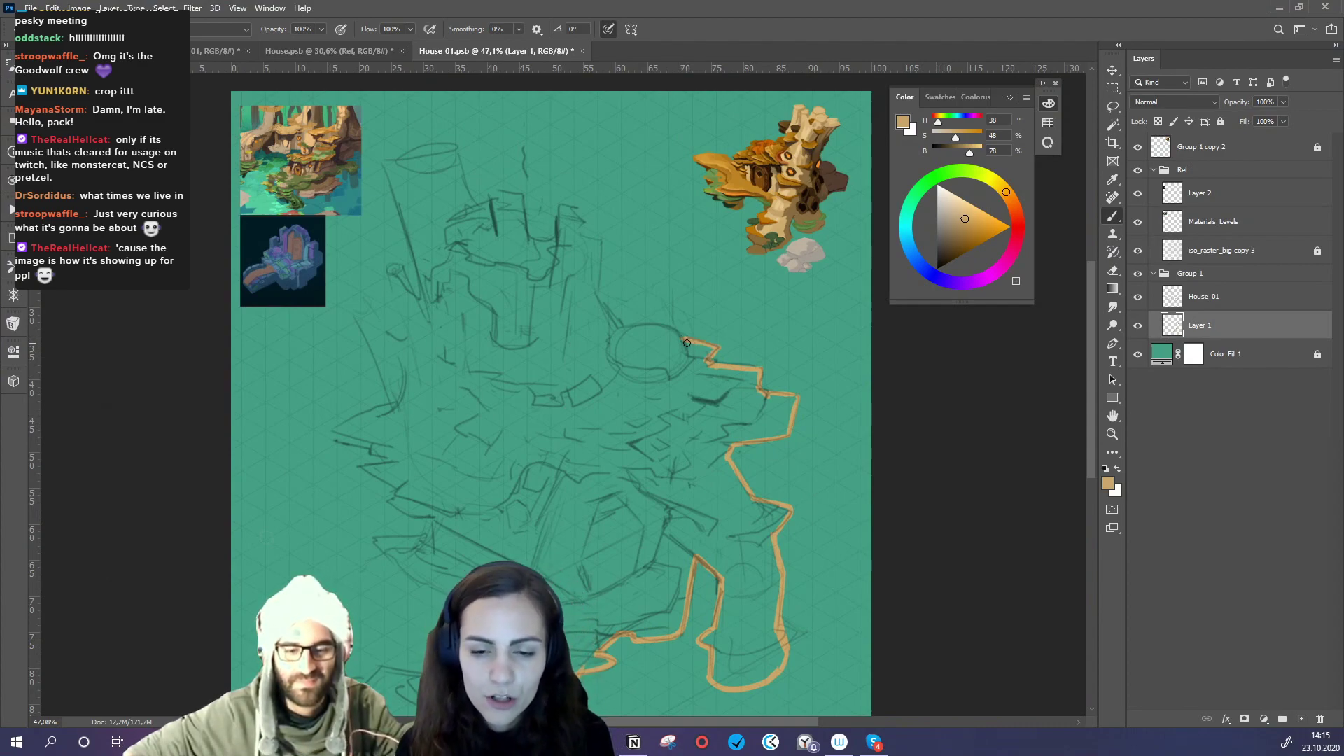
mouse_move(682, 336)
mouse_down()
mouse_move(599, 303)
mouse_move(620, 328)
mouse_move(599, 290)
mouse_move(601, 308)
mouse_move(598, 246)
mouse_move(579, 211)
mouse_move(596, 244)
mouse_move(555, 206)
mouse_move(558, 241)
mouse_move(534, 244)
mouse_move(527, 195)
mouse_move(493, 189)
mouse_move(488, 213)
mouse_move(457, 143)
mouse_move(382, 164)
mouse_move(428, 297)
mouse_move(389, 265)
mouse_move(402, 343)
mouse_move(373, 305)
mouse_move(350, 311)
mouse_move(387, 403)
mouse_move(331, 431)
mouse_move(393, 449)
mouse_move(359, 465)
mouse_move(409, 487)
mouse_move(385, 497)
mouse_move(424, 521)
mouse_move(418, 536)
mouse_move(375, 537)
mouse_up()
- Close the tan outline along the house's lower-left side and foot, and add a short crossbar joining the body to the right pillar
drag(611, 585, 674, 501)
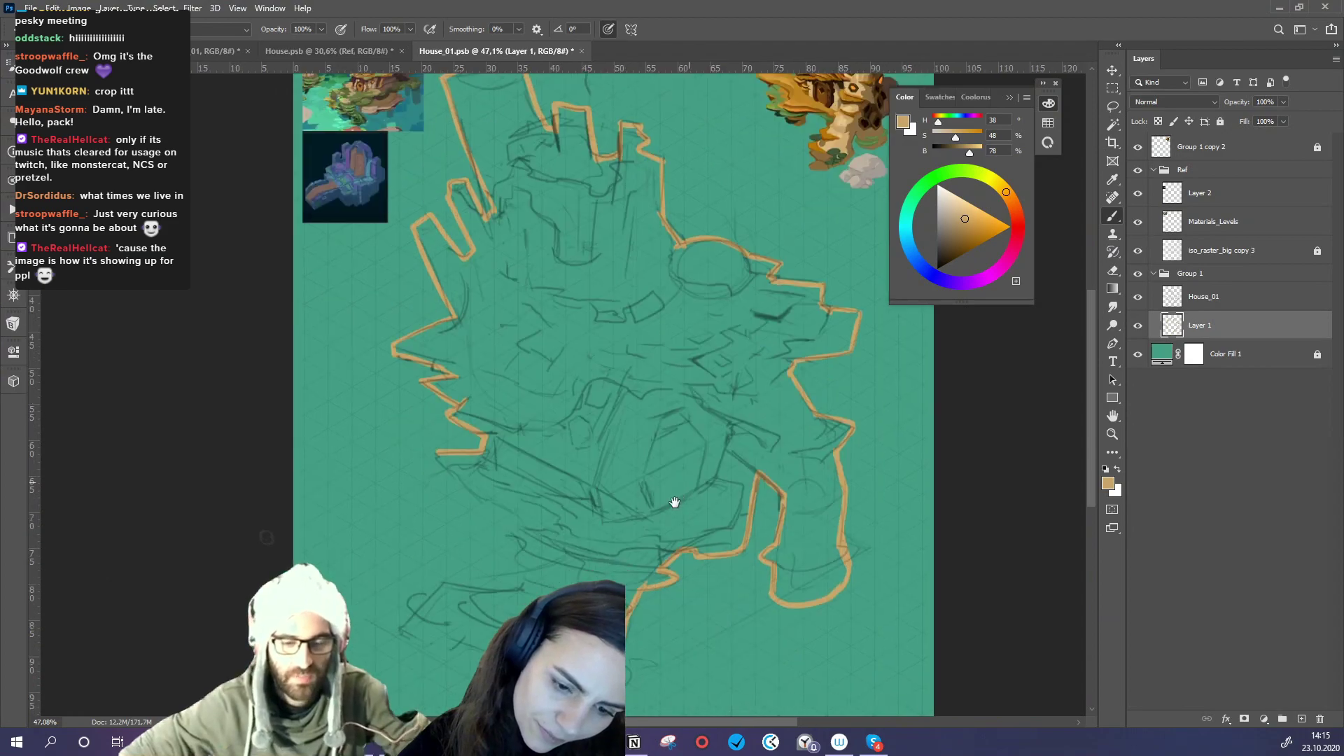
mouse_move(438, 454)
mouse_down()
mouse_move(471, 502)
mouse_move(516, 525)
mouse_up()
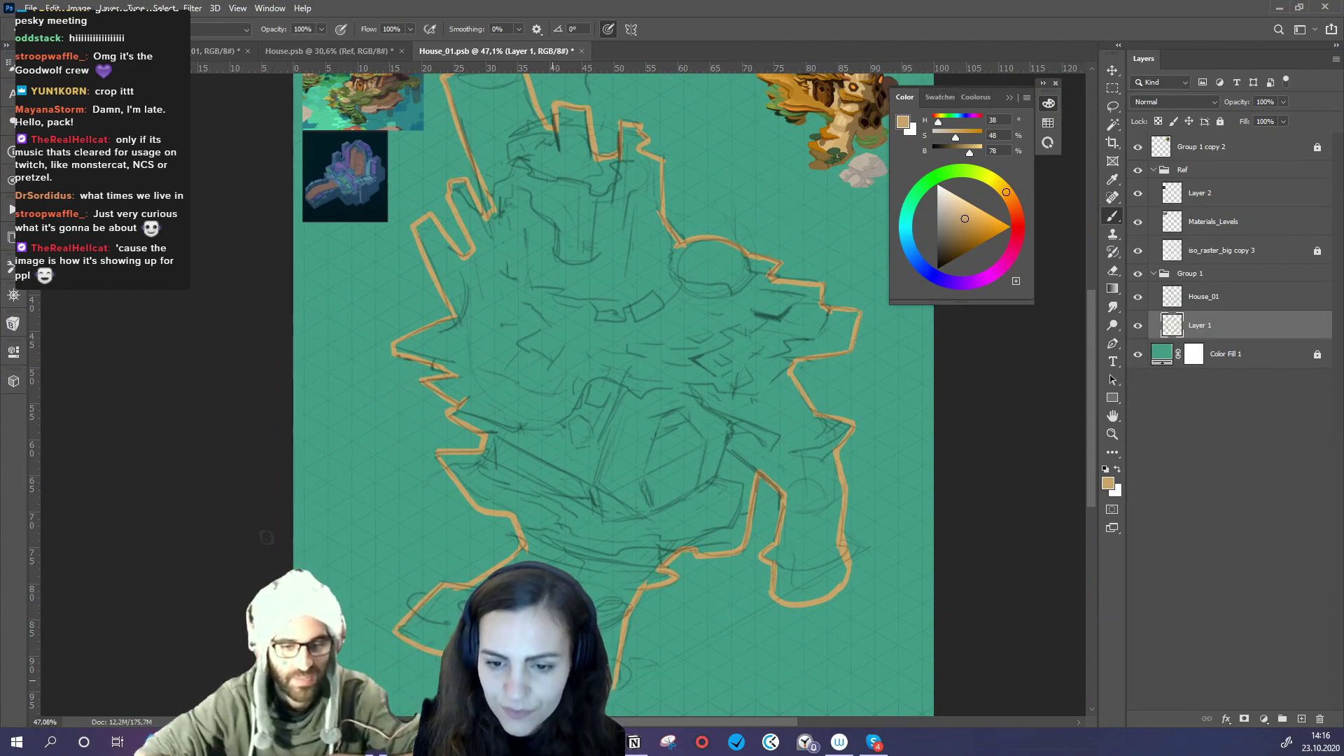
drag(726, 620, 626, 670)
drag(633, 570, 666, 567)
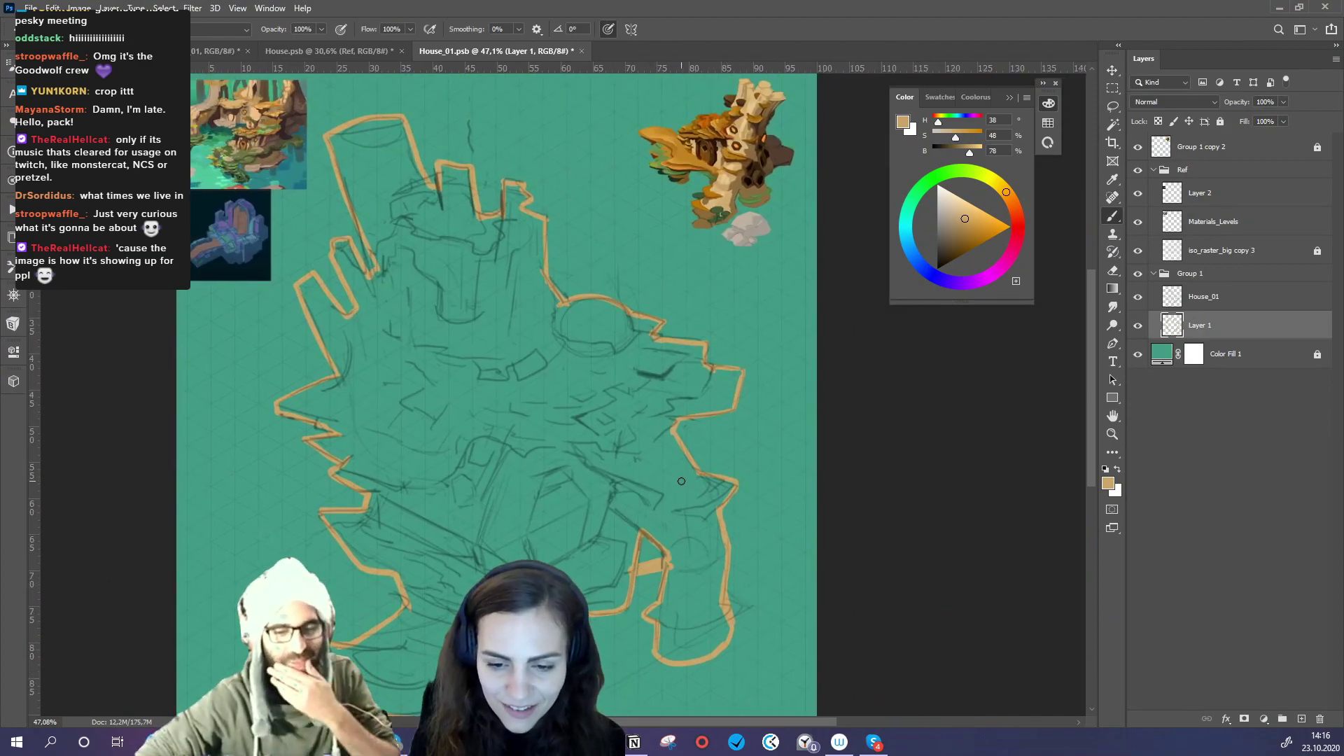
- Fill the closed house outline on Layer 1 with the tan colour using the Paint Bucket
key(g)
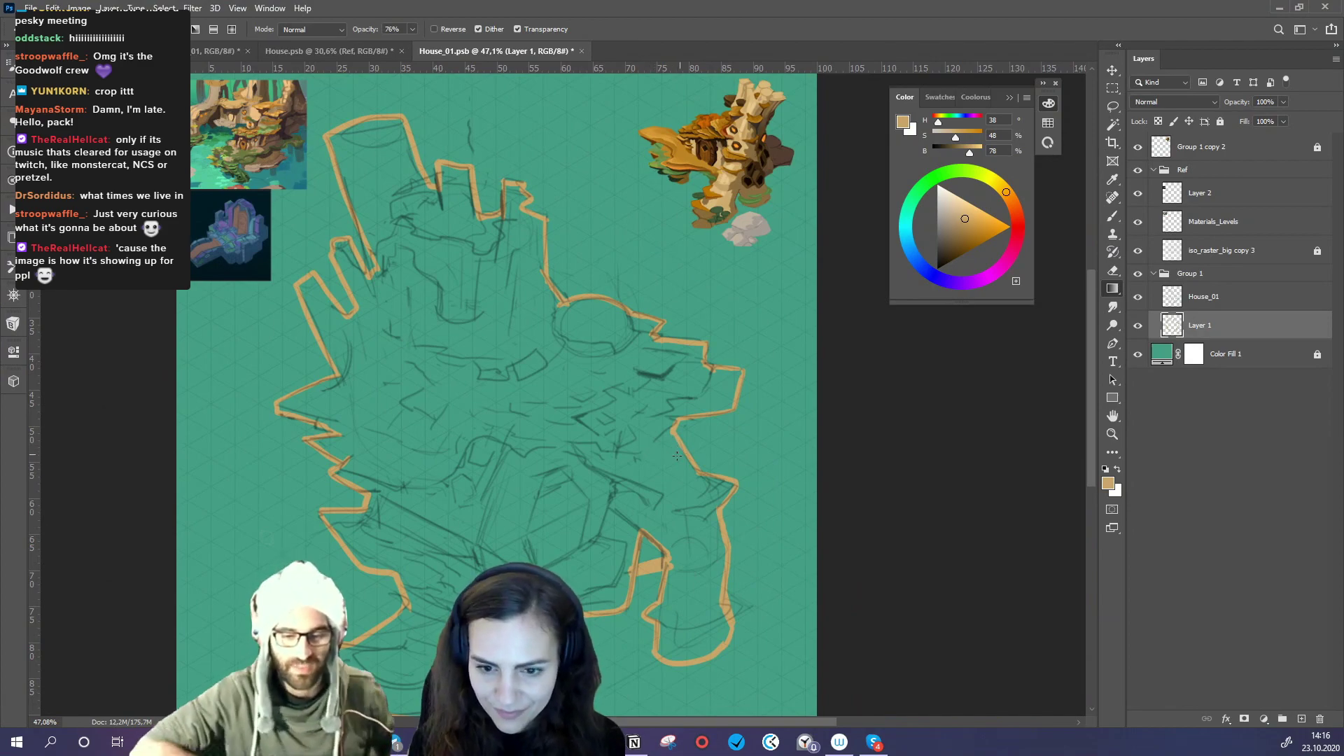
key(shift+g)
click(671, 461)
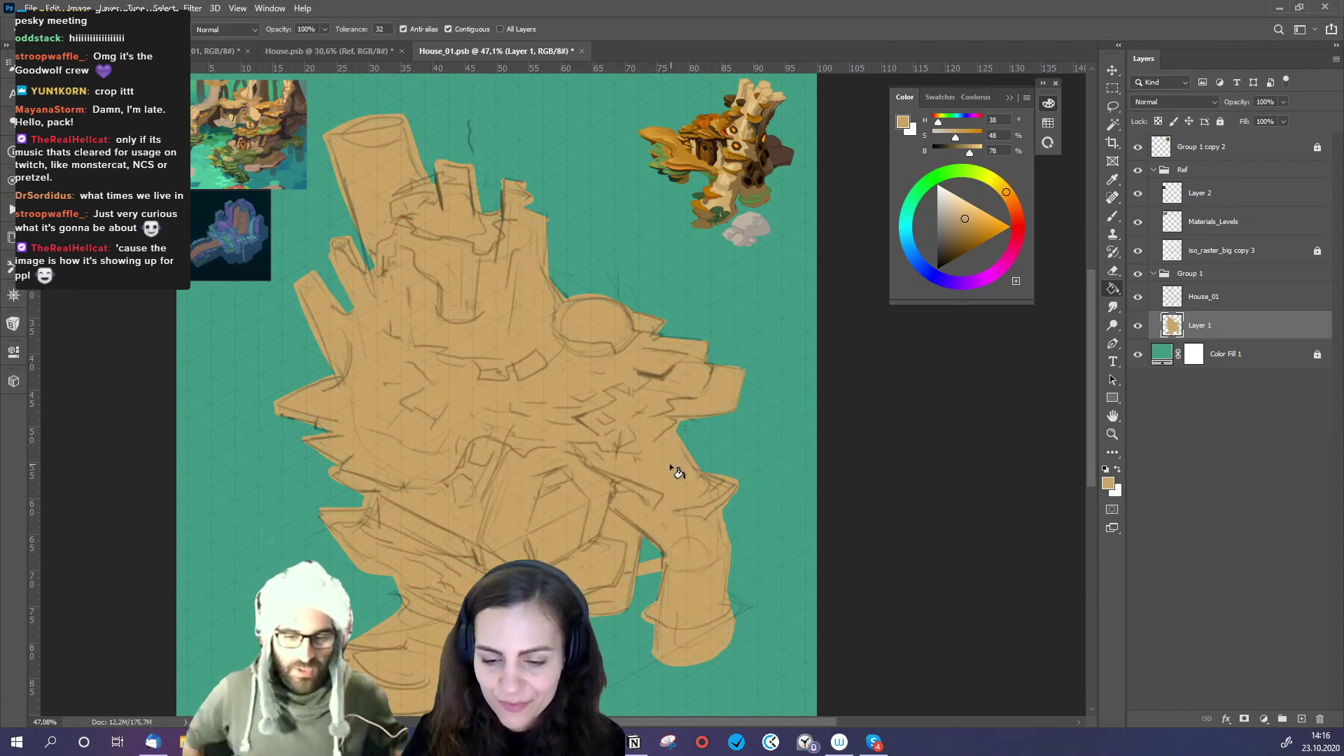
click(1116, 216)
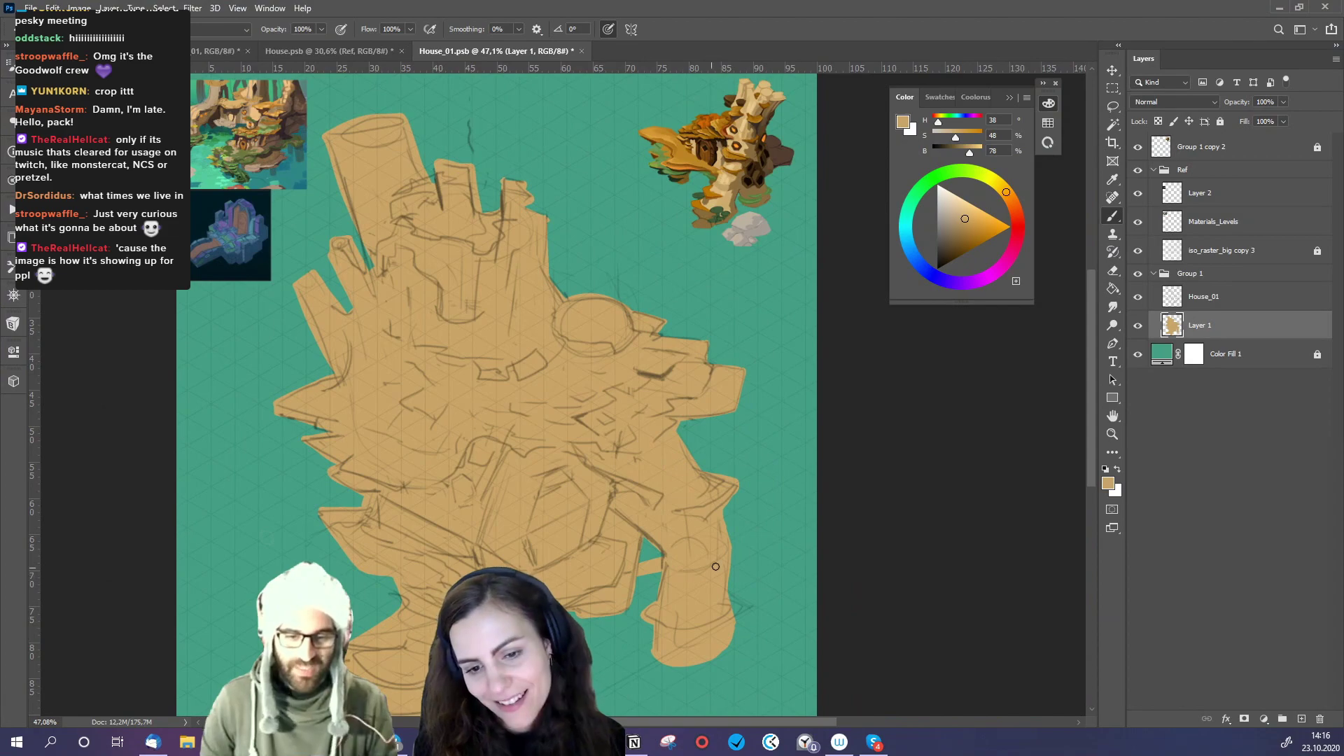
mouse_move(728, 565)
mouse_down()
mouse_move(690, 578)
mouse_move(733, 570)
mouse_up()
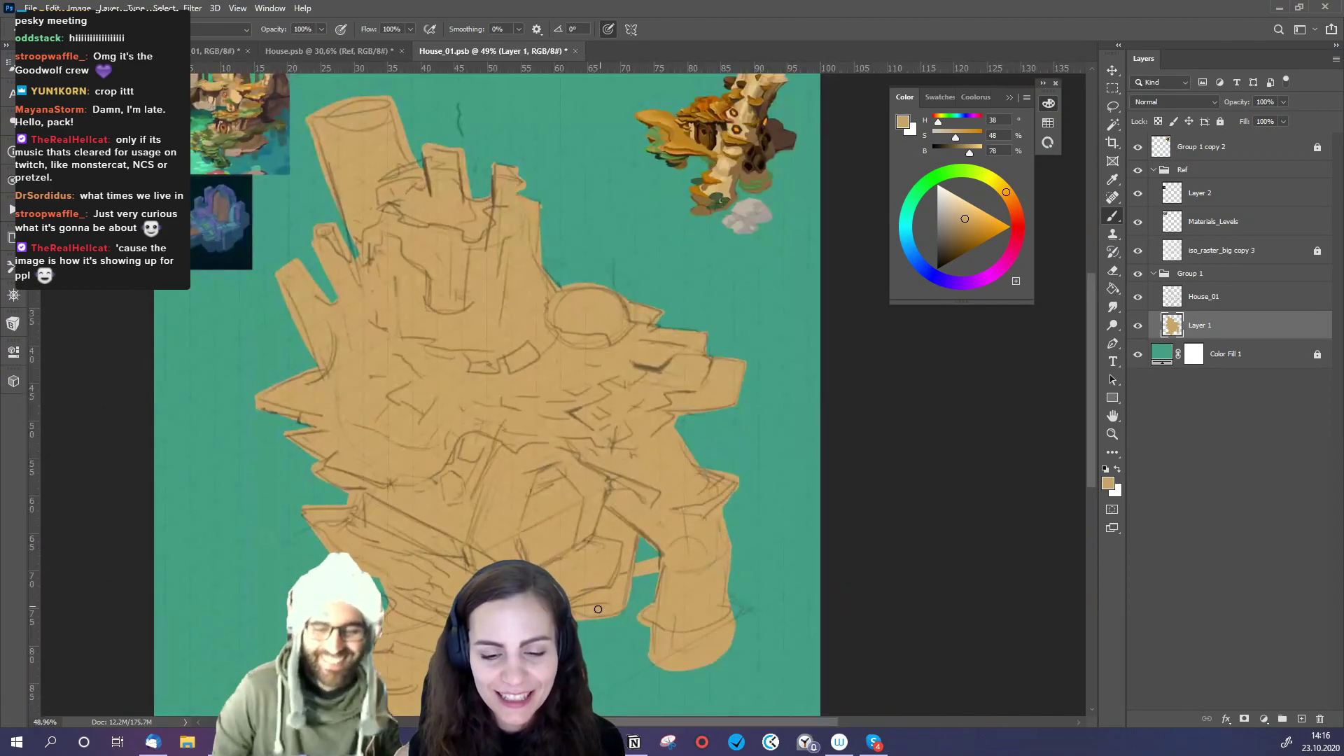
drag(622, 611, 771, 598)
drag(776, 364, 716, 533)
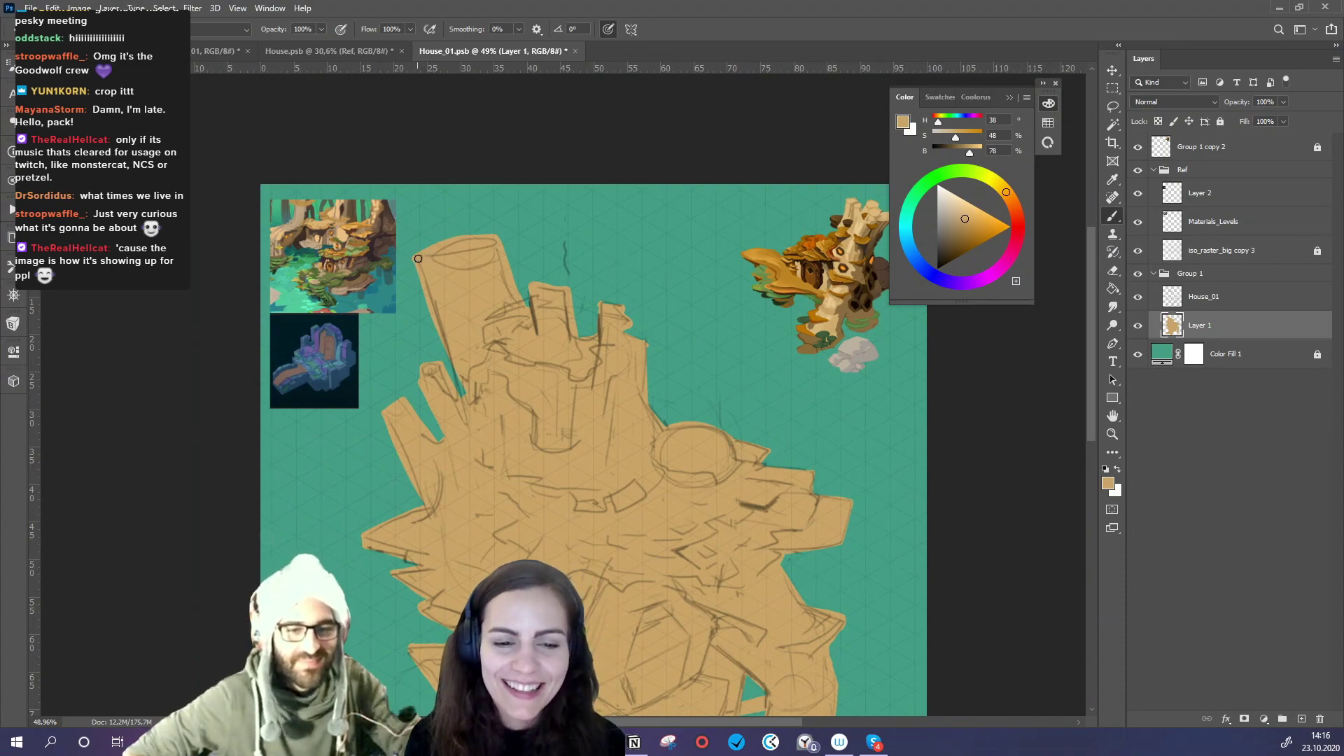
key(e)
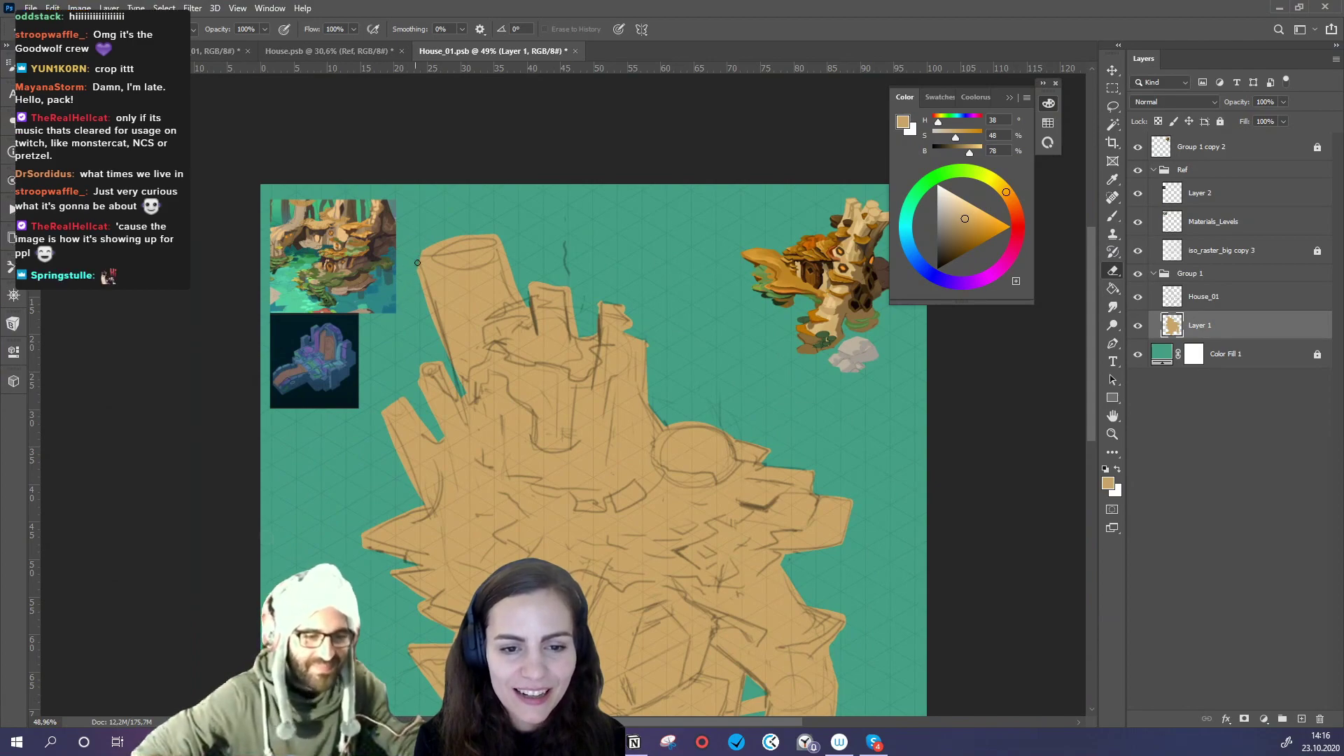
key(b)
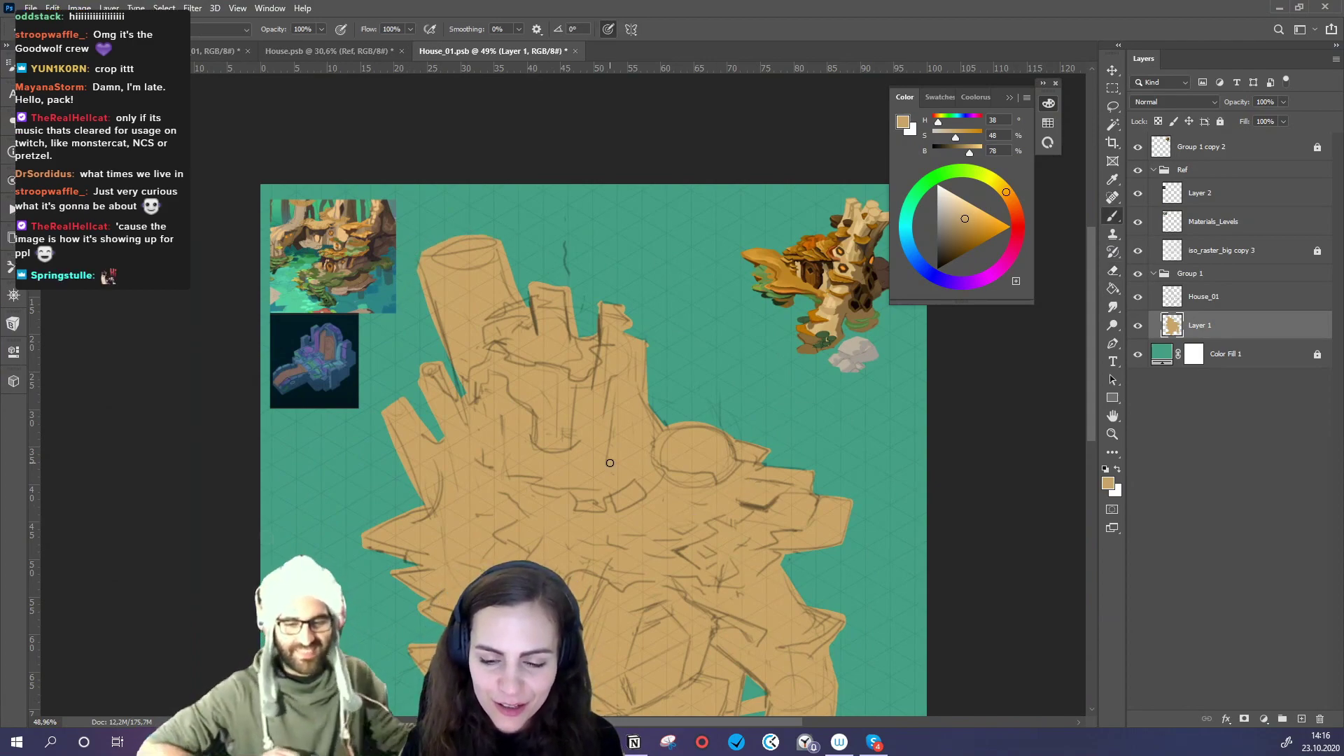
- Sample a mid brown (H 37, S 44, B 54) and paint the large angular doorway area below the roof on Layer 1
mouse_move(737, 535)
mouse_down()
mouse_move(724, 443)
mouse_move(768, 495)
mouse_move(786, 410)
mouse_up()
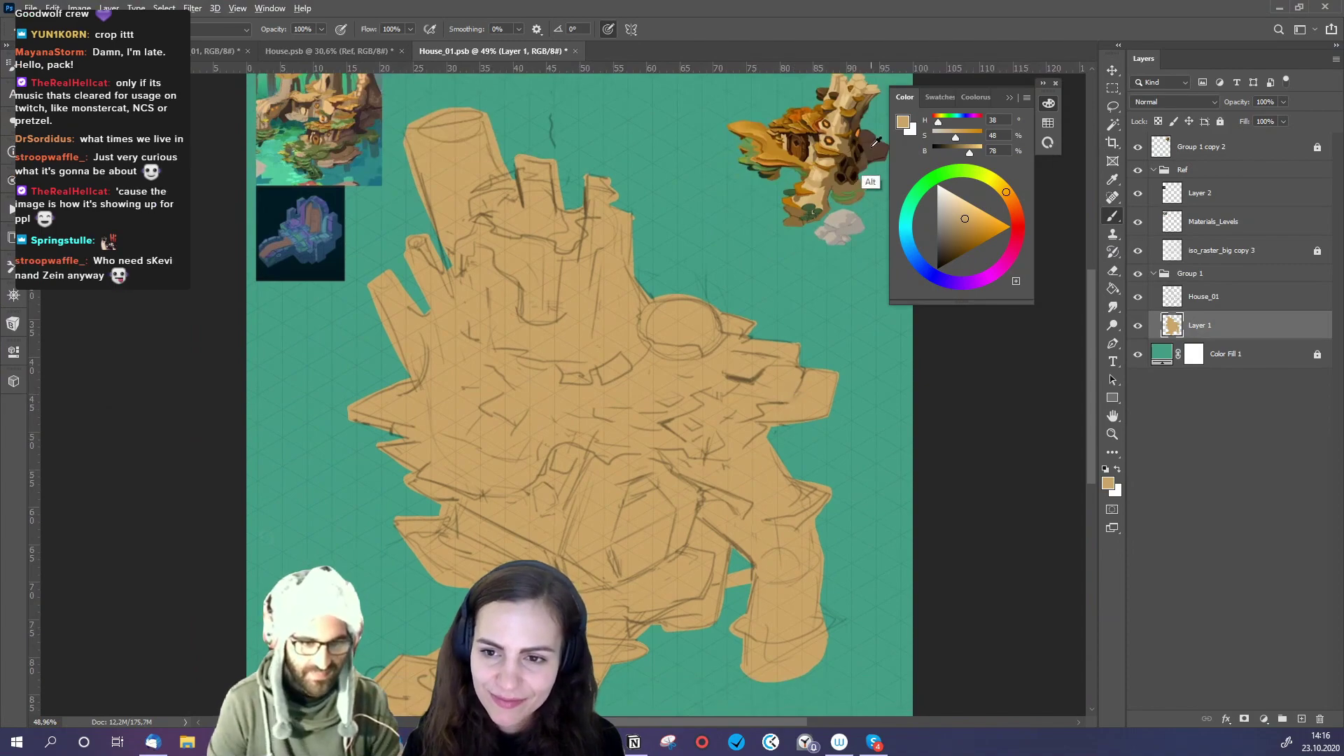
alt+click(662, 505)
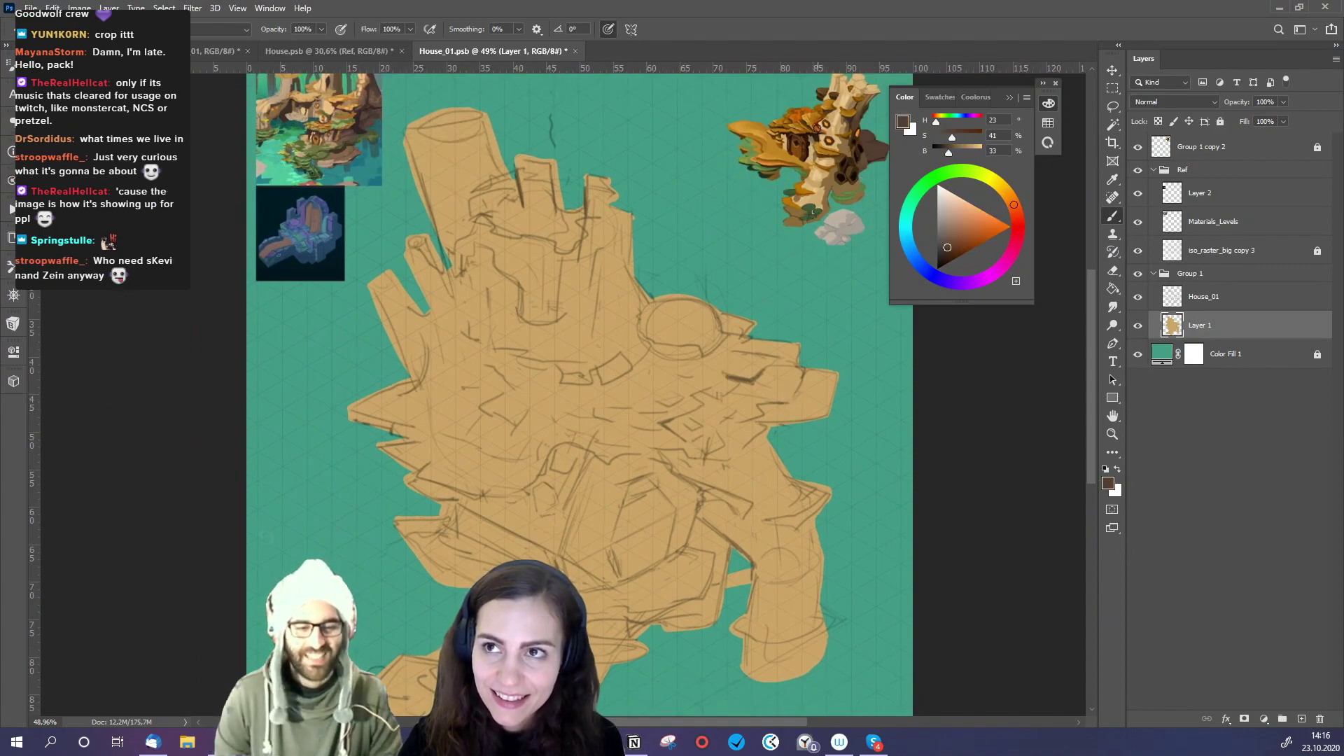
alt+click(715, 341)
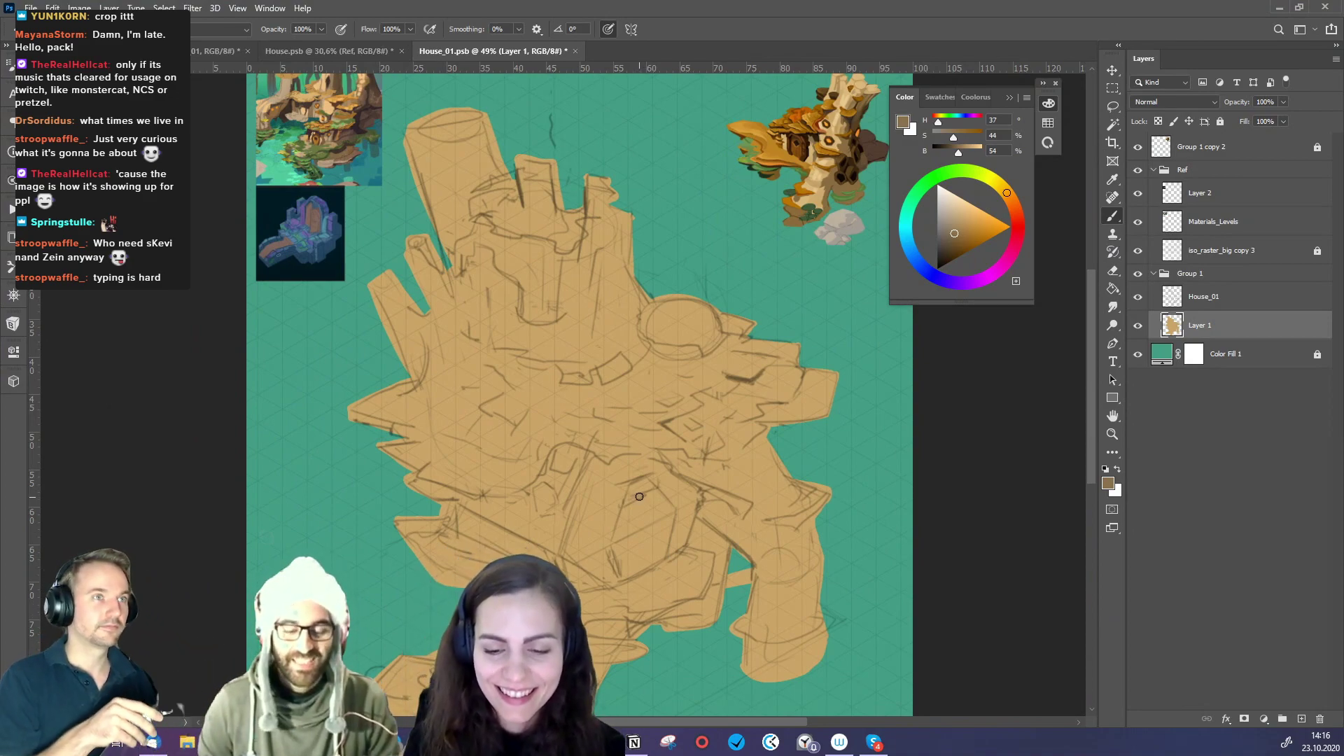
scroll(667, 501, up, 2)
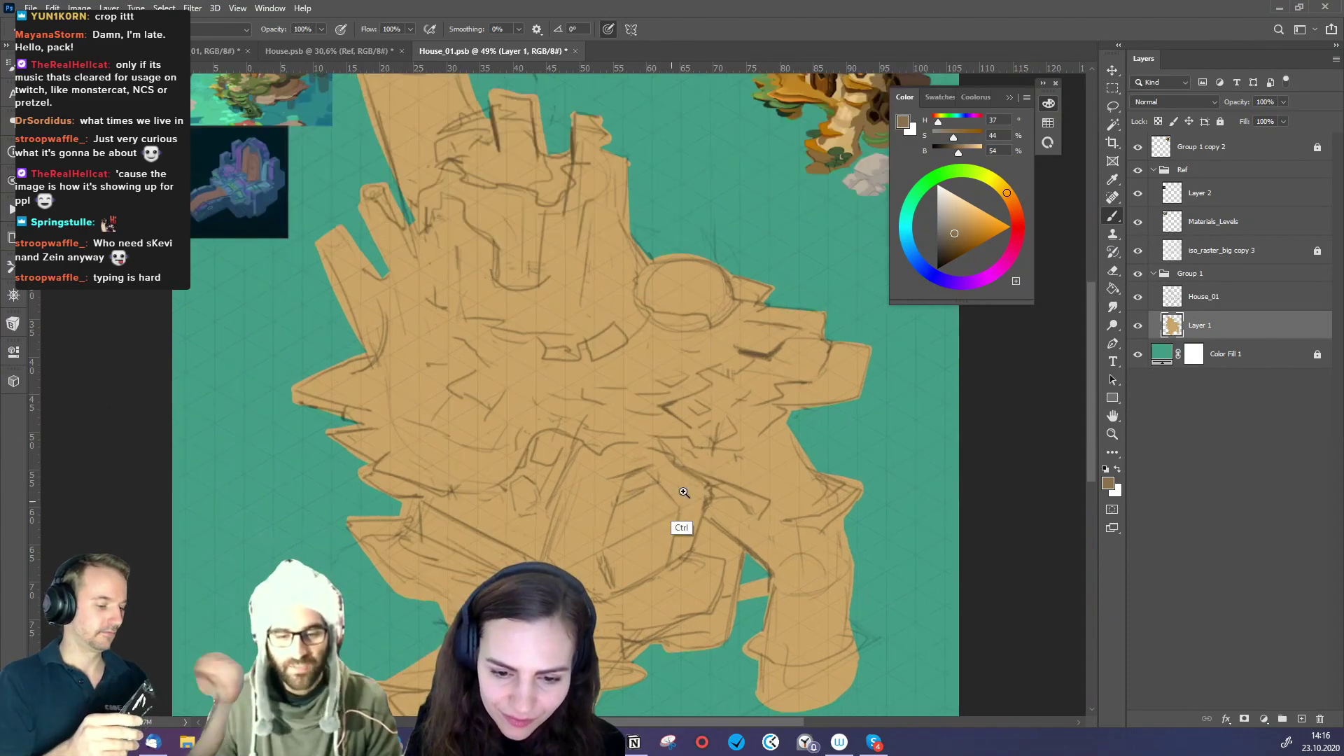
mouse_move(579, 443)
mouse_down()
mouse_move(558, 506)
mouse_move(578, 452)
mouse_move(592, 456)
mouse_move(580, 446)
mouse_move(603, 457)
mouse_move(650, 441)
mouse_move(678, 468)
mouse_move(629, 446)
mouse_move(576, 478)
mouse_up()
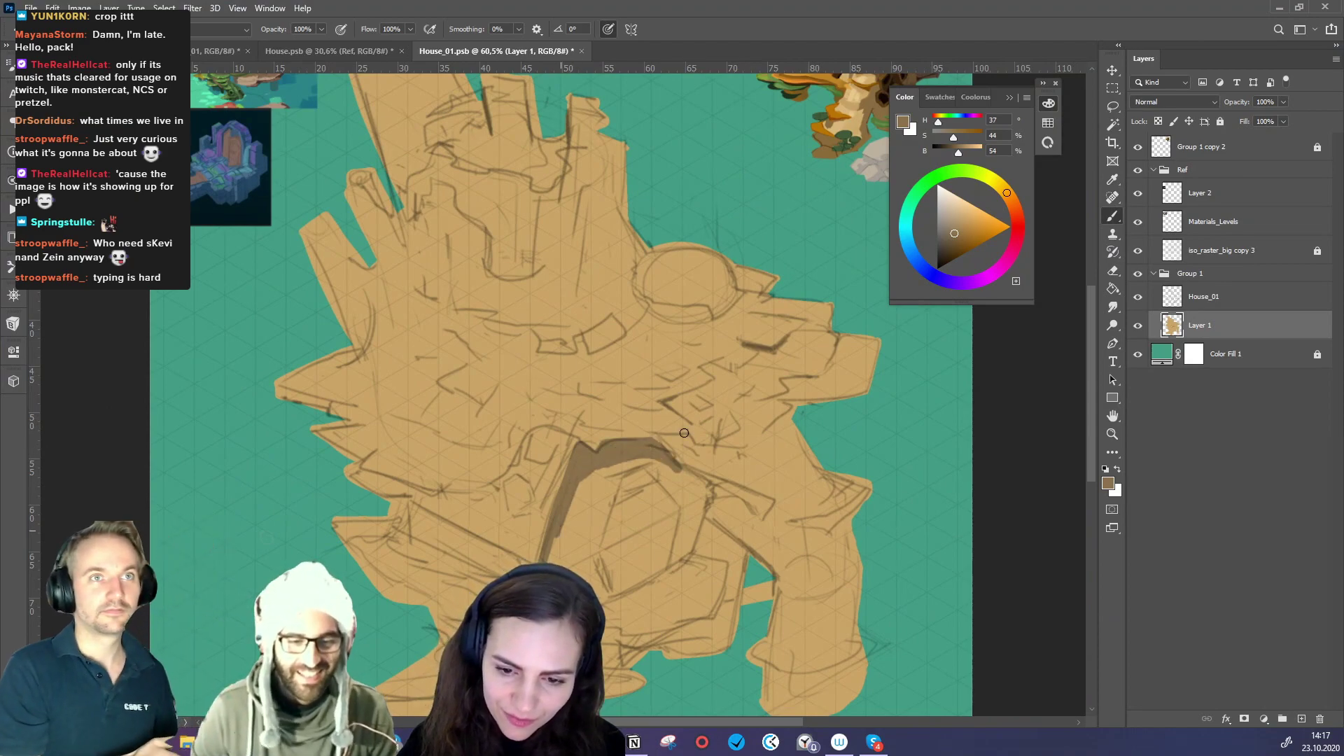
mouse_move(660, 454)
mouse_down()
mouse_move(684, 478)
mouse_move(645, 440)
mouse_move(703, 482)
mouse_move(682, 541)
mouse_move(705, 495)
mouse_move(597, 495)
mouse_move(624, 472)
mouse_move(597, 467)
mouse_move(558, 562)
mouse_move(630, 506)
mouse_move(670, 525)
mouse_move(659, 555)
mouse_move(592, 583)
mouse_move(666, 562)
mouse_move(614, 587)
mouse_move(675, 550)
mouse_move(689, 491)
mouse_move(643, 464)
mouse_up()
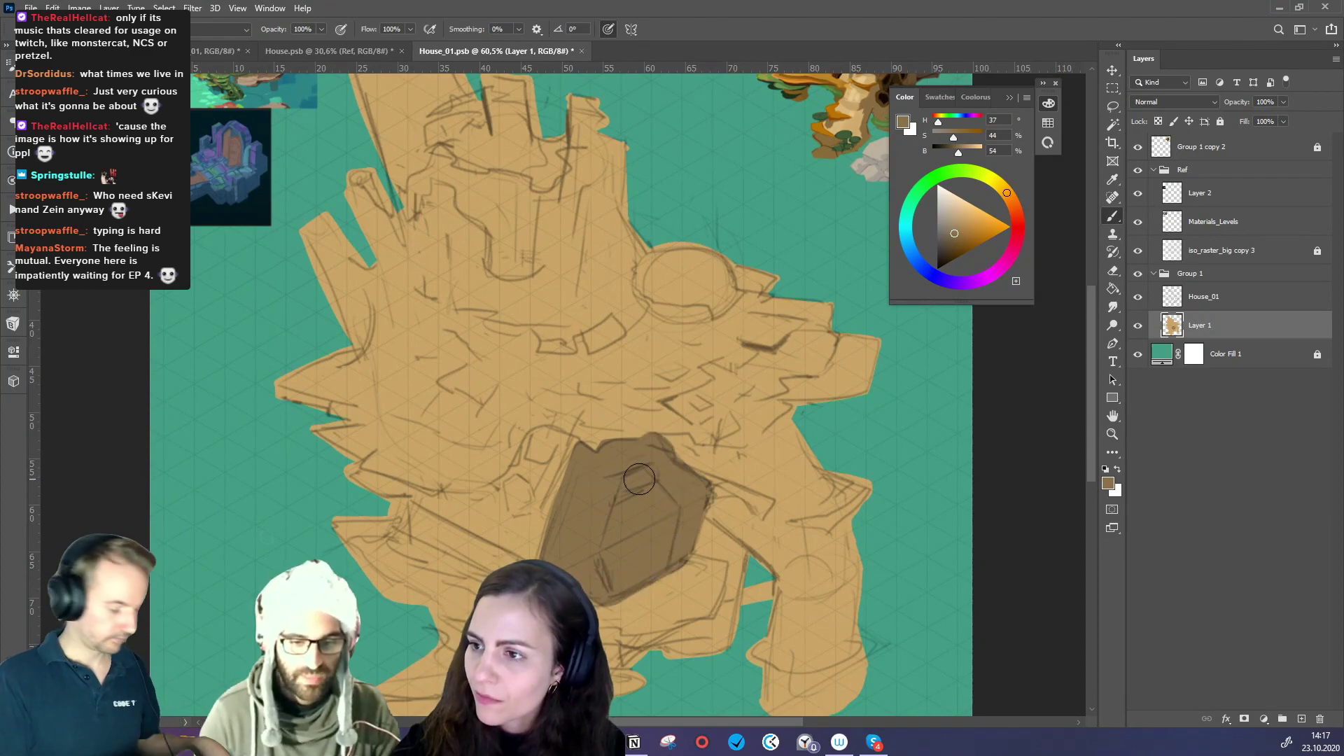
- Lower the House_01 sketch layer's opacity to 35% and make Layer 1 active again
click(1221, 299)
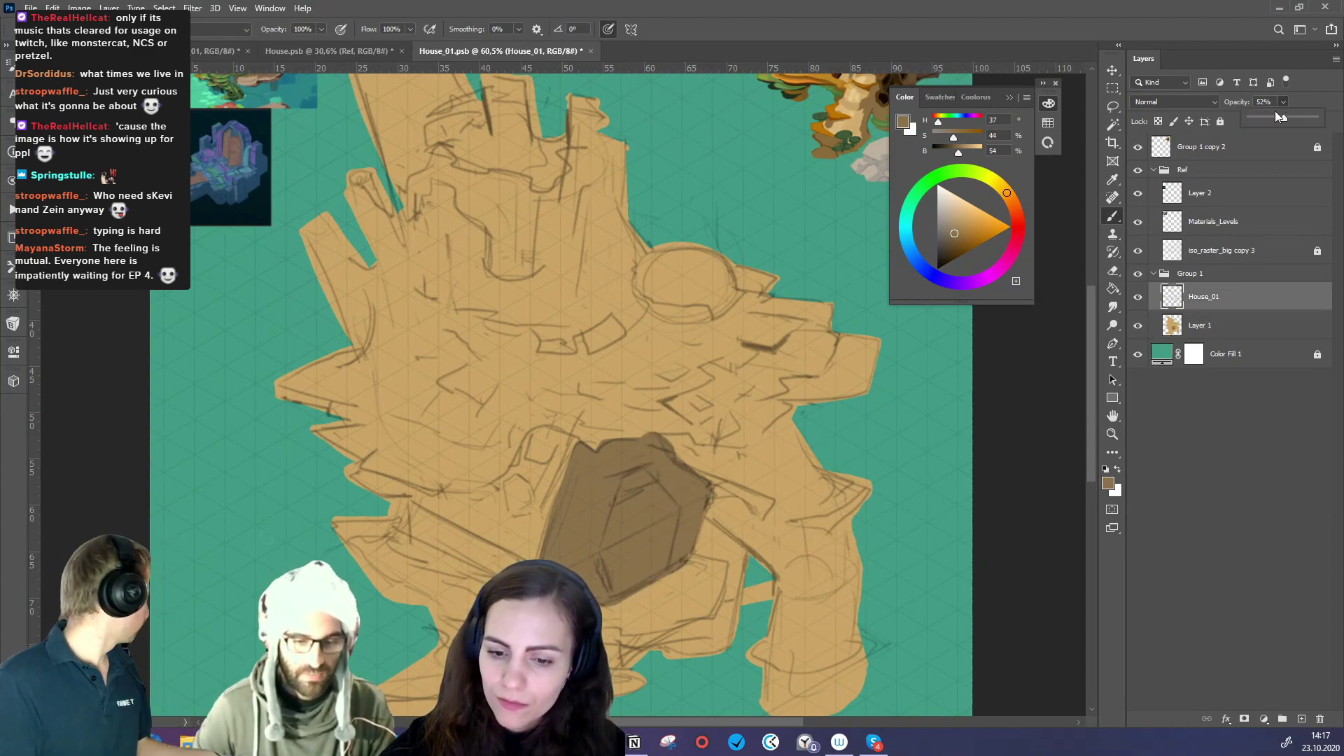
drag(1271, 116, 1270, 117)
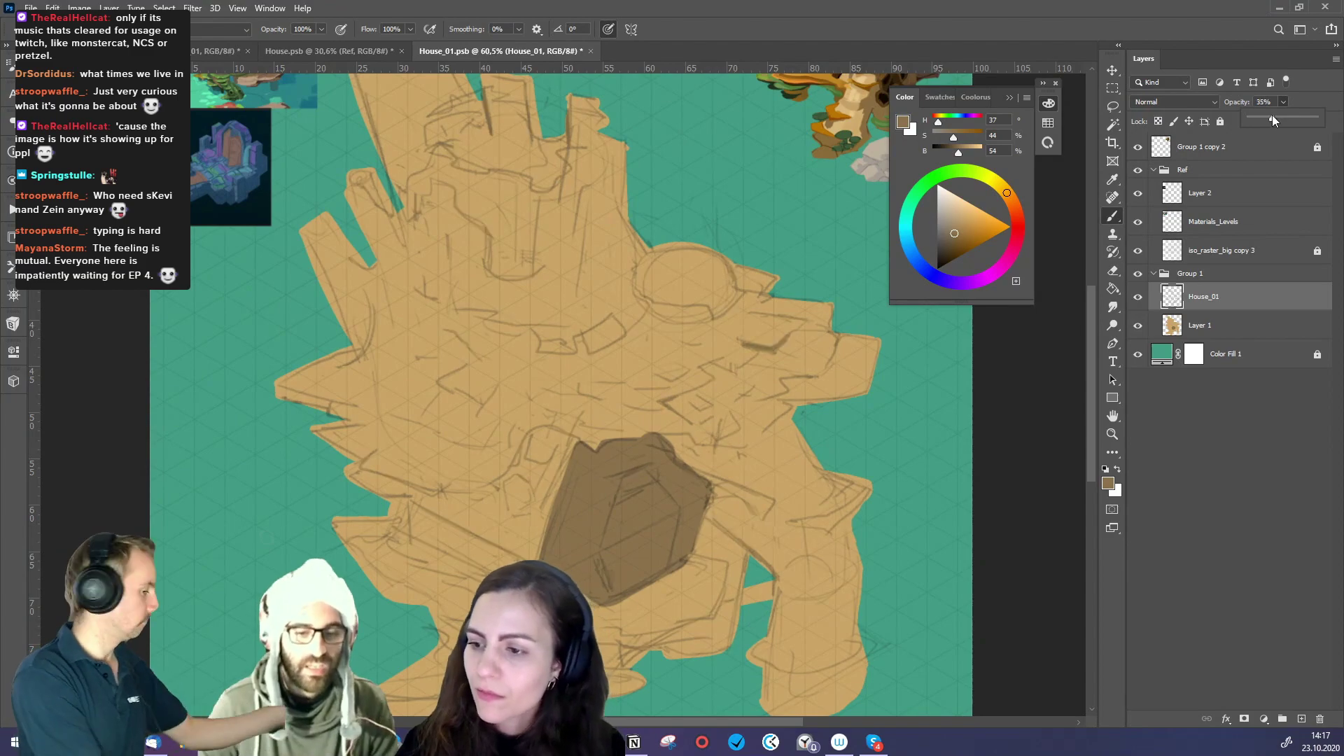
click(1224, 329)
- Paint the opening at the tall chimney's base and the chimney's right side in brown, and lock Layer 1's transparent pixels
drag(767, 572, 732, 579)
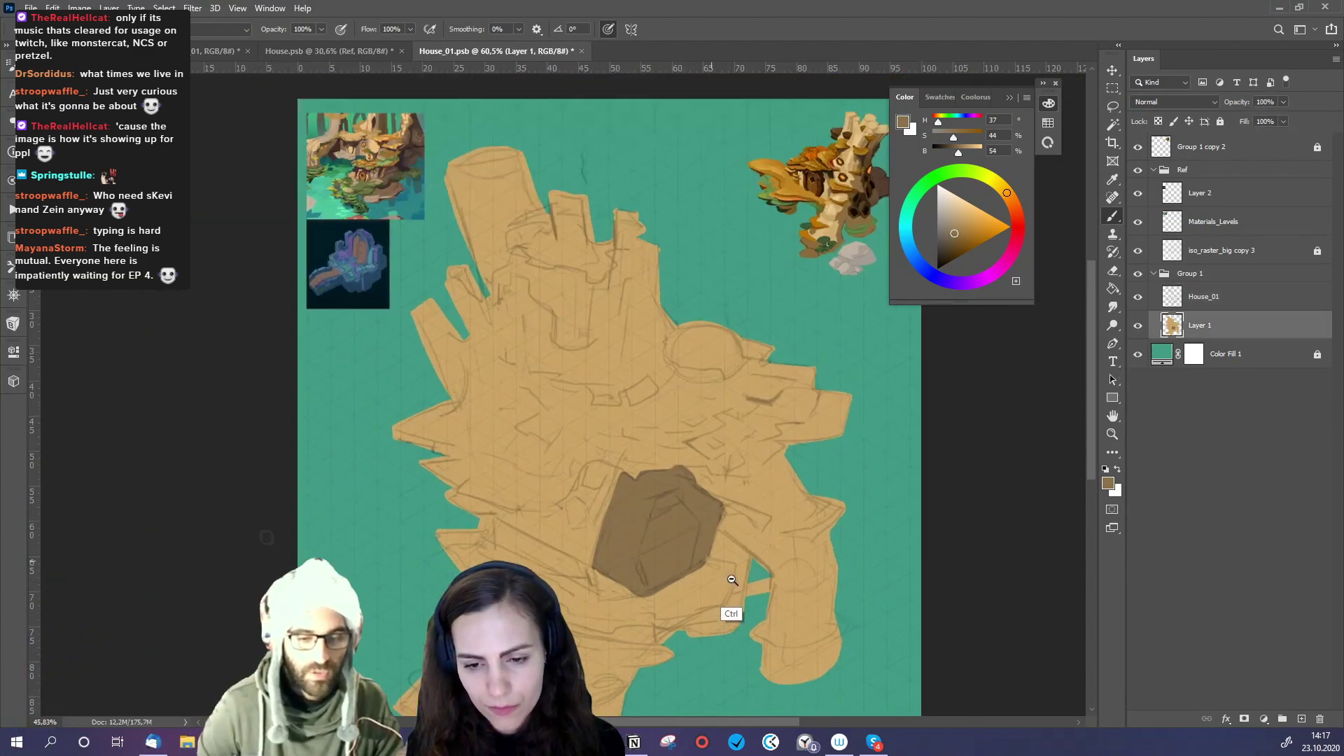
drag(750, 510, 722, 586)
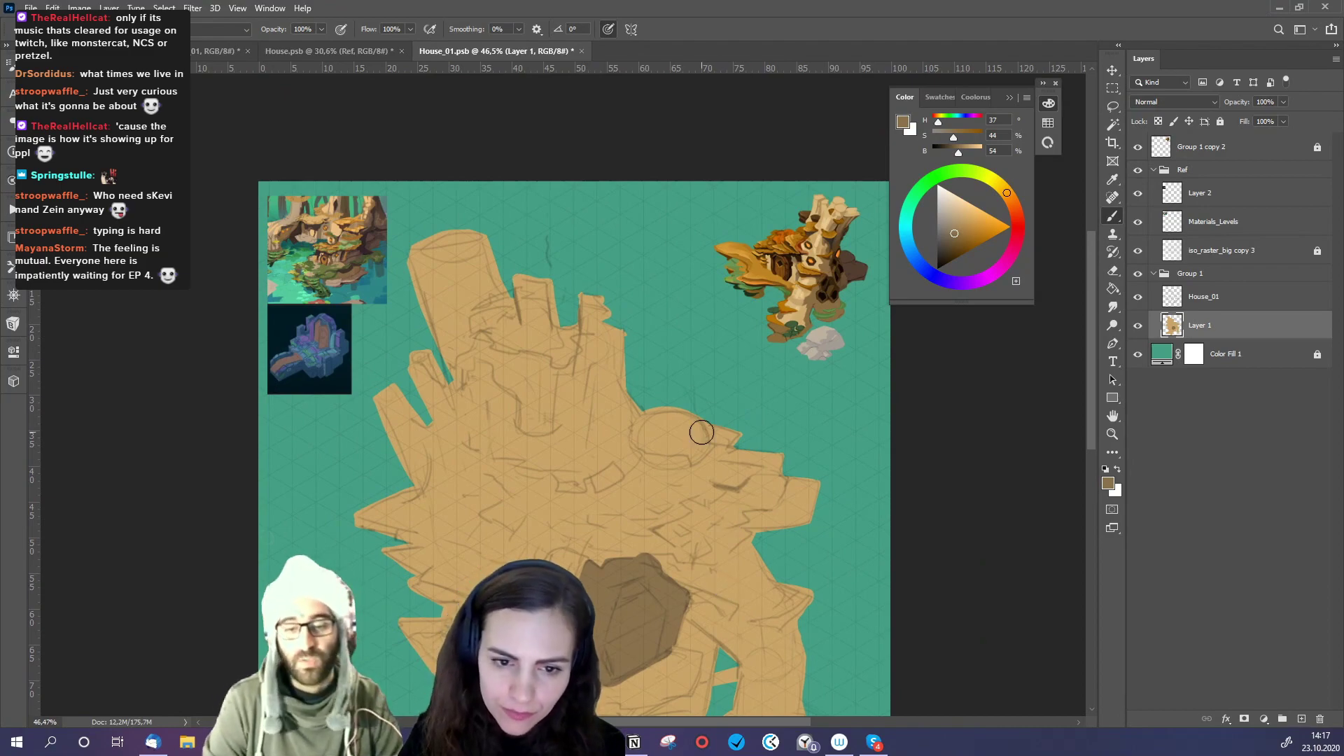
alt+right_click(520, 329)
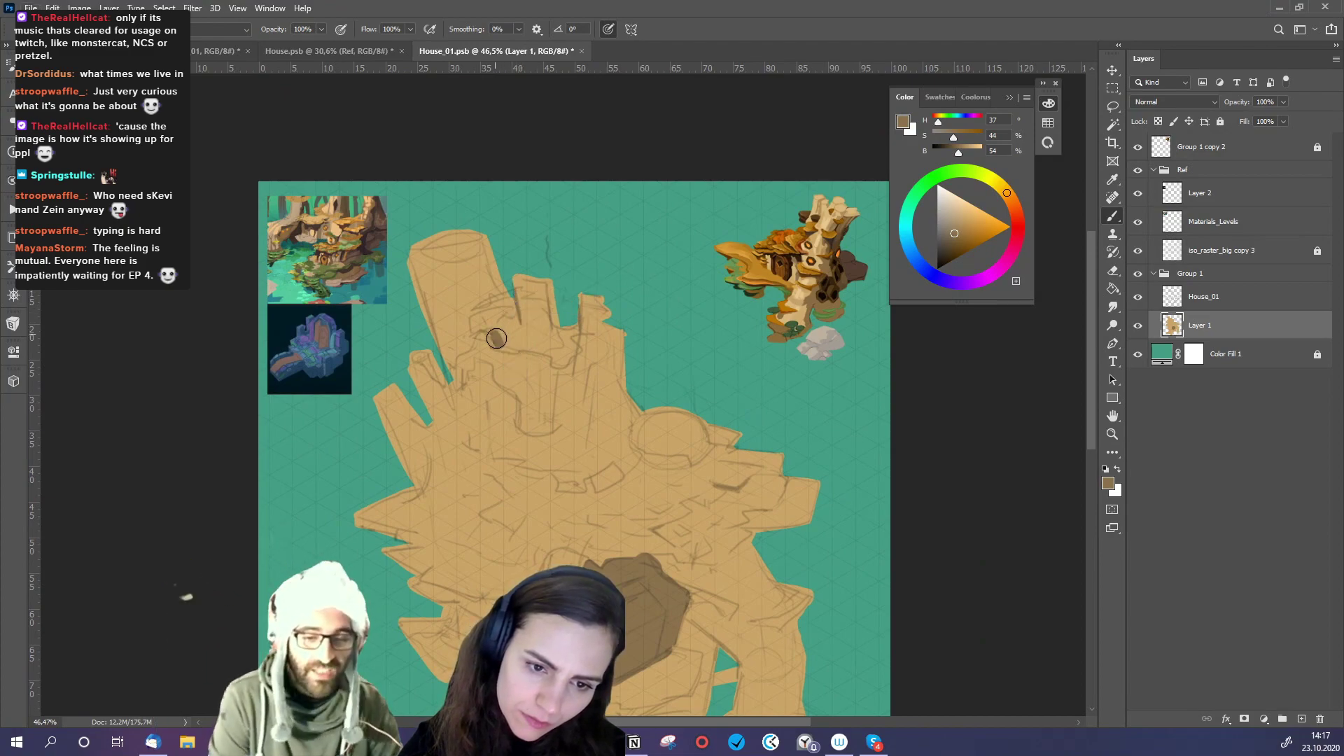
mouse_move(495, 347)
mouse_down()
mouse_move(493, 317)
mouse_move(505, 346)
mouse_move(504, 312)
mouse_move(510, 332)
mouse_move(494, 318)
mouse_move(507, 312)
mouse_move(501, 347)
mouse_move(515, 344)
mouse_move(510, 313)
mouse_move(504, 351)
mouse_up()
alt+right_click(556, 345)
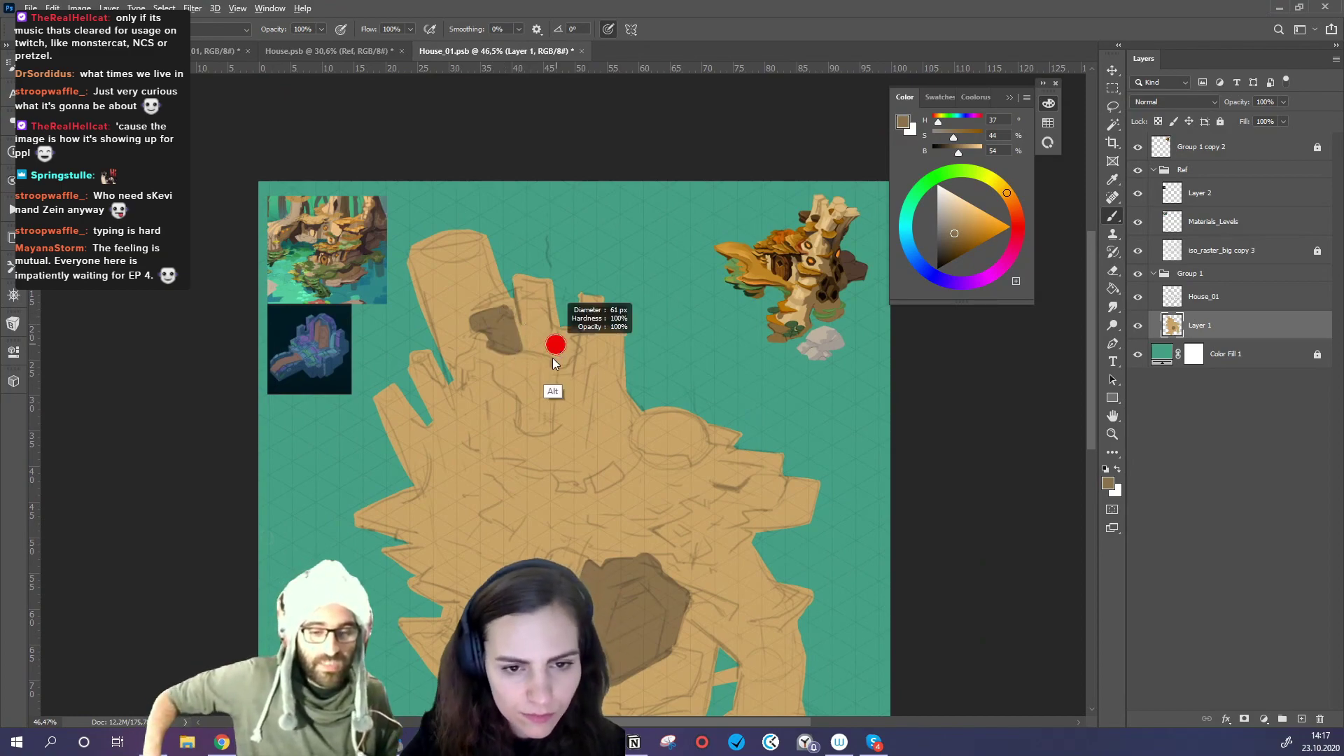
mouse_move(479, 233)
mouse_down()
mouse_move(499, 294)
mouse_move(504, 282)
mouse_move(472, 231)
mouse_move(484, 300)
mouse_move(476, 262)
mouse_move(474, 278)
mouse_move(493, 298)
mouse_move(472, 312)
mouse_move(461, 262)
mouse_move(480, 235)
mouse_up()
key(slash)
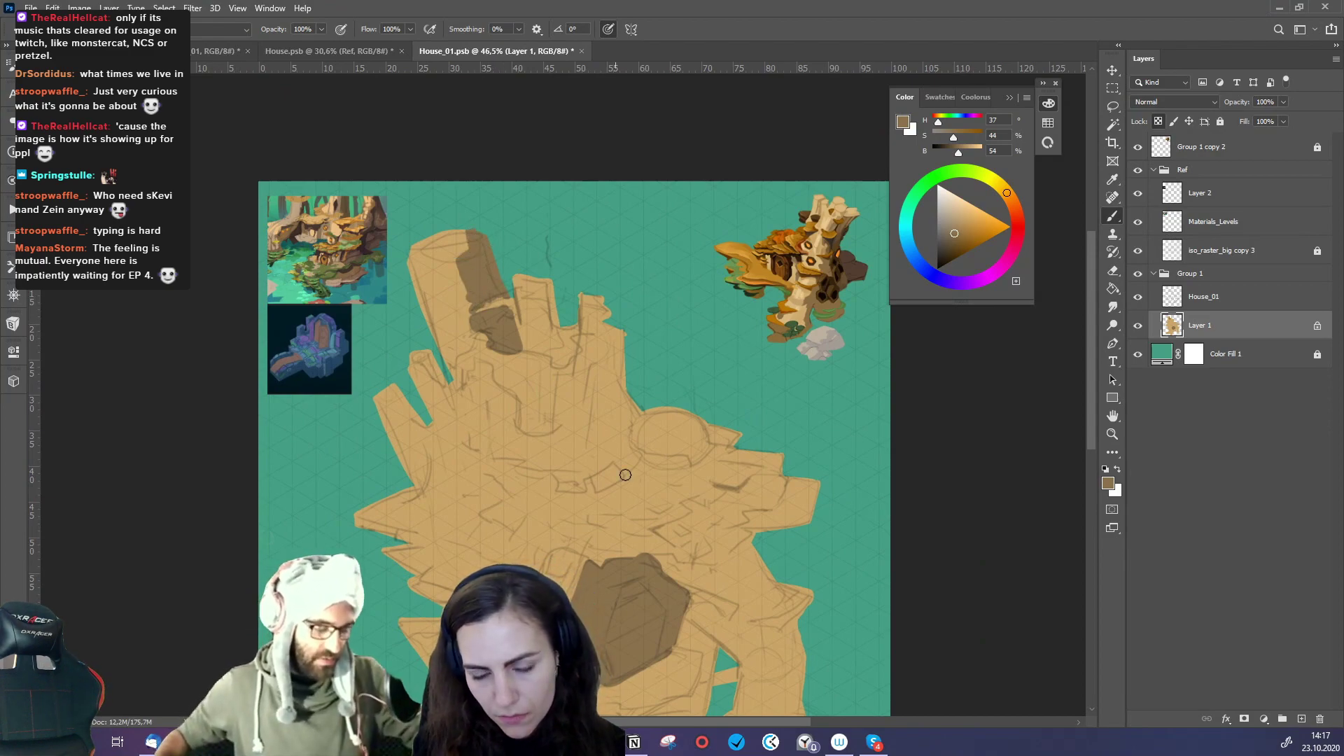
- Shade the area under the upper-right platform and the right pillar's outer side, using a sampled brown (H 37, S 52, B 53)
drag(807, 609, 735, 622)
drag(789, 621, 778, 621)
mouse_move(815, 590)
mouse_down()
mouse_move(780, 558)
mouse_move(748, 471)
mouse_up()
mouse_move(694, 430)
mouse_down()
mouse_move(680, 451)
mouse_move(673, 442)
mouse_move(700, 474)
mouse_move(715, 459)
mouse_move(713, 484)
mouse_move(724, 478)
mouse_move(670, 446)
mouse_move(681, 440)
mouse_move(638, 458)
mouse_move(606, 452)
mouse_move(628, 469)
mouse_move(667, 459)
mouse_up()
alt+click(764, 206)
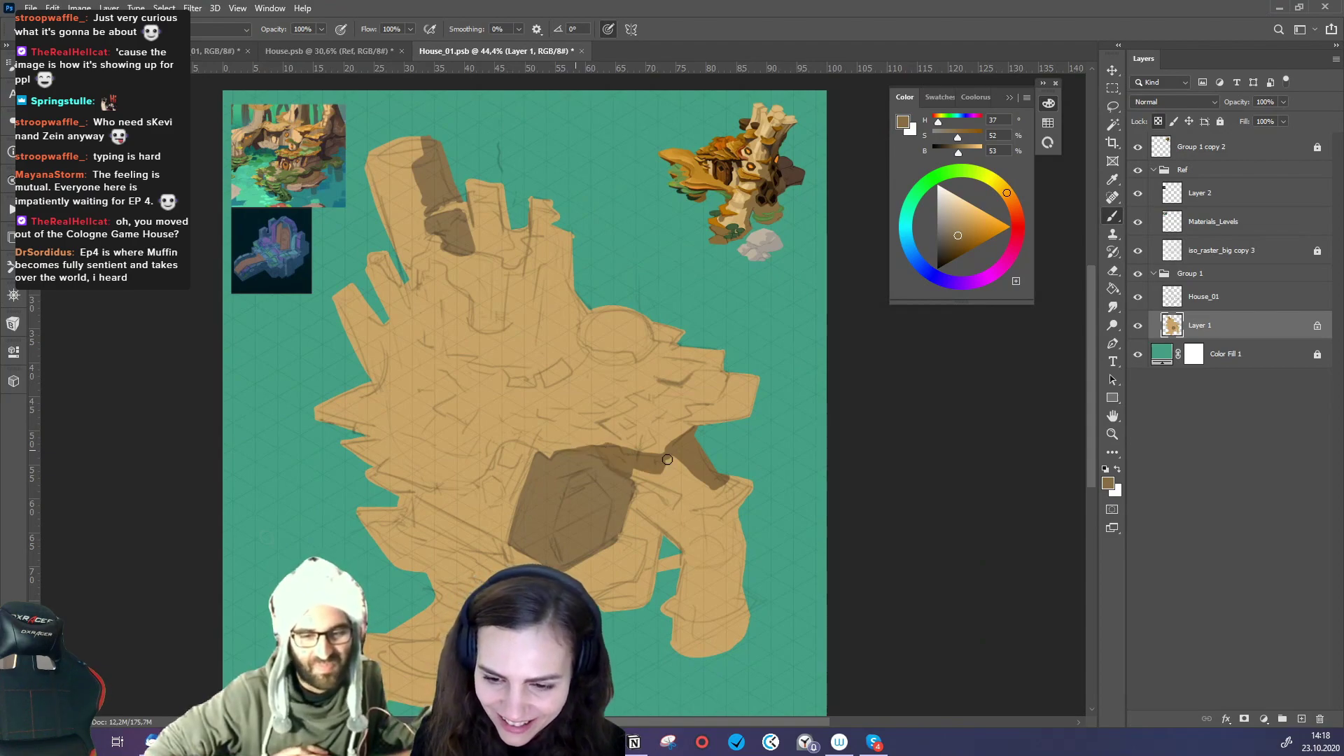
mouse_move(748, 524)
mouse_down()
mouse_move(749, 483)
mouse_move(699, 472)
mouse_move(708, 496)
mouse_move(758, 486)
mouse_move(718, 520)
mouse_move(743, 551)
mouse_move(713, 522)
mouse_move(744, 566)
mouse_move(728, 604)
mouse_move(746, 601)
mouse_move(737, 651)
mouse_move(725, 612)
mouse_up()
drag(789, 576, 747, 616)
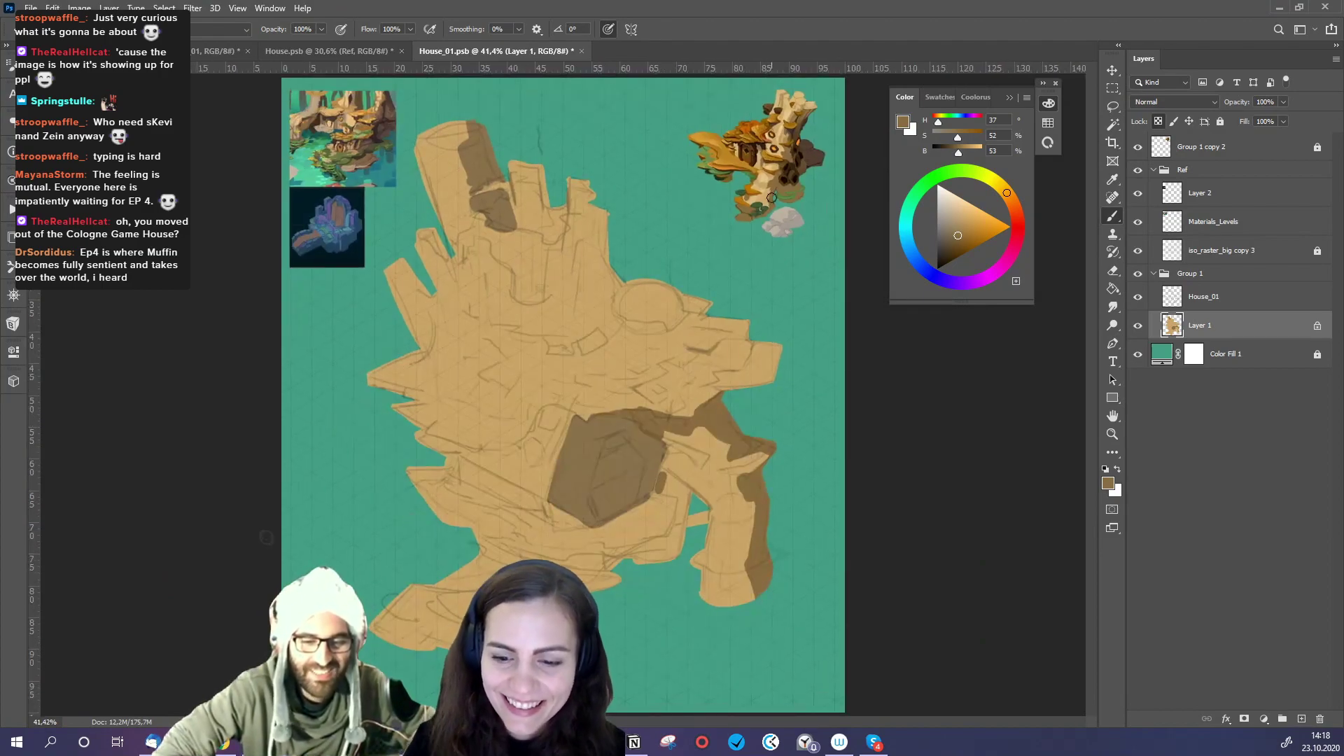
- Sample a darker brown (H 40, S 70, B 45) and paint the recessed wall between the doorway and the right pillar
alt+click(730, 214)
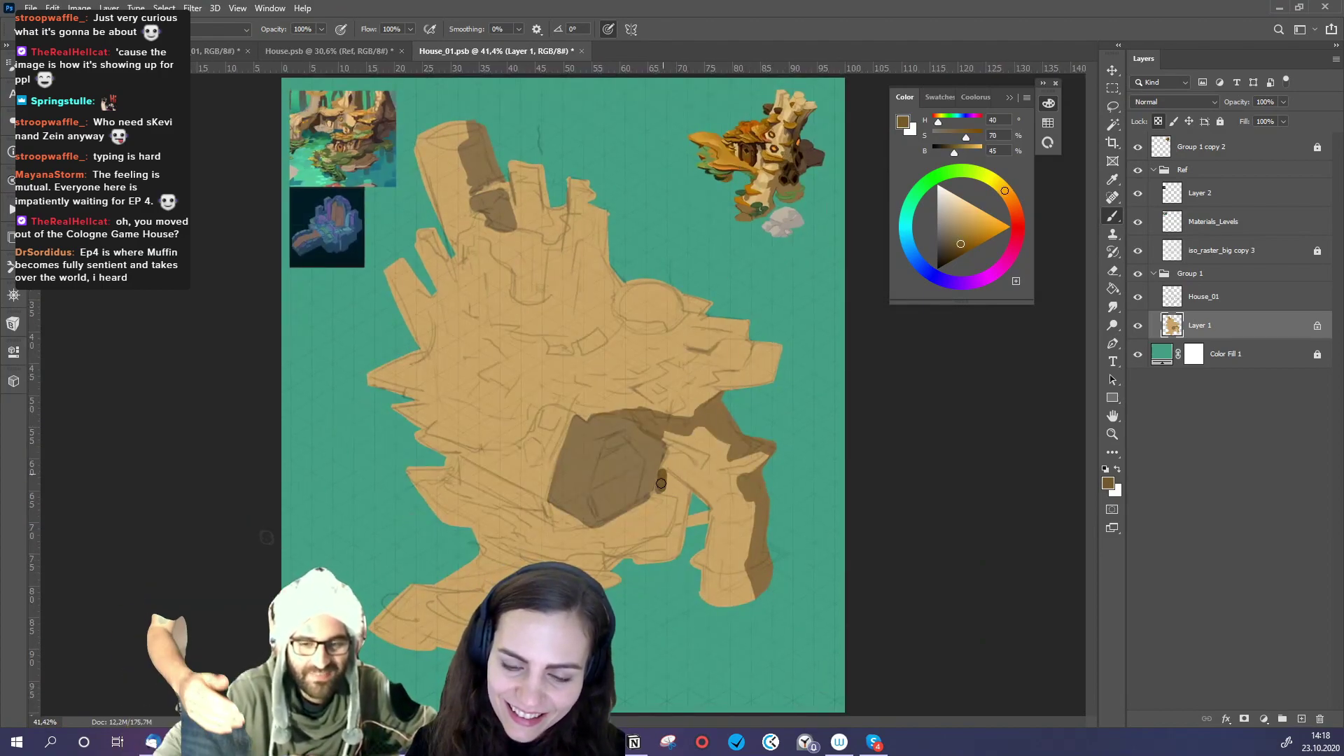
mouse_move(663, 471)
mouse_down()
mouse_move(685, 496)
mouse_move(683, 557)
mouse_move(678, 536)
mouse_move(660, 550)
mouse_move(673, 536)
mouse_move(632, 557)
mouse_move(663, 555)
mouse_move(649, 568)
mouse_move(672, 557)
mouse_move(676, 518)
mouse_up()
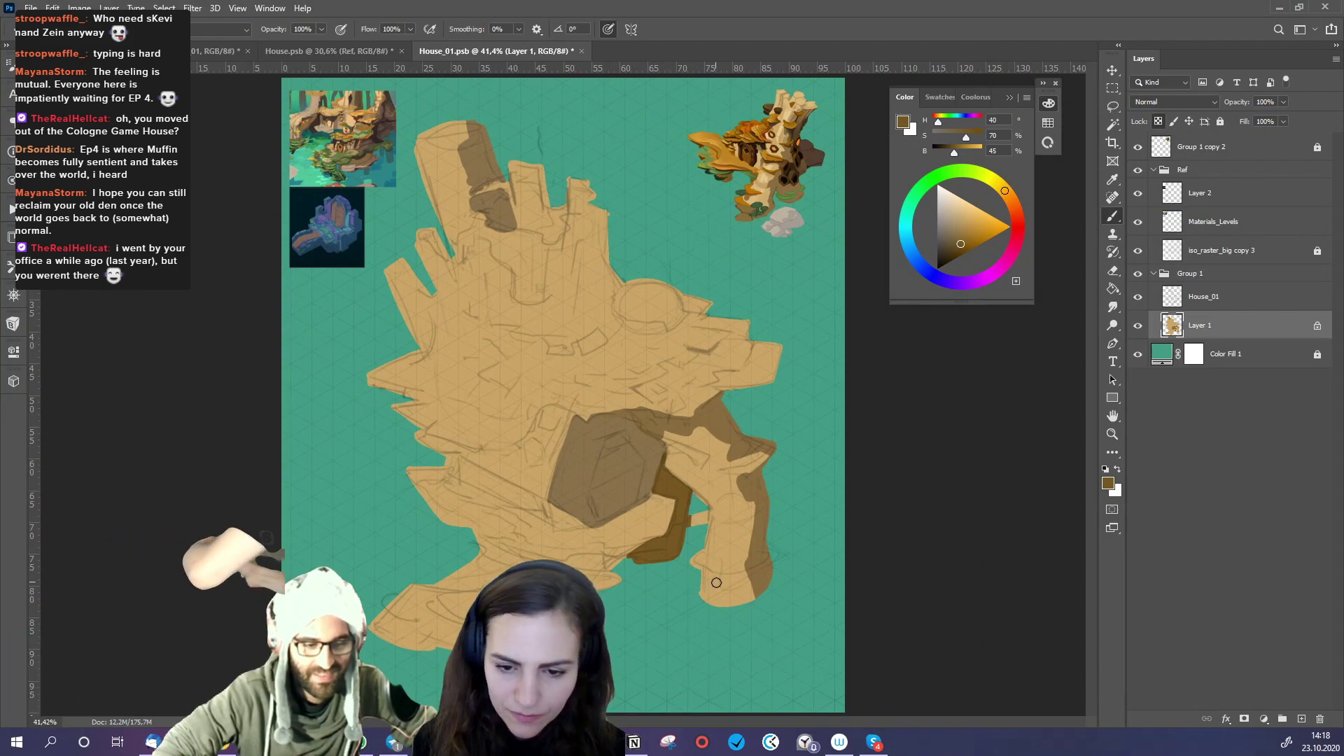
- Paint dark brown shadows along the chimney cluster's outer right edge and in the crevice beside the round dome
key(ctrl+minus)
mouse_move(701, 599)
mouse_down()
mouse_move(681, 602)
mouse_move(725, 598)
mouse_move(691, 606)
mouse_move(705, 603)
mouse_up()
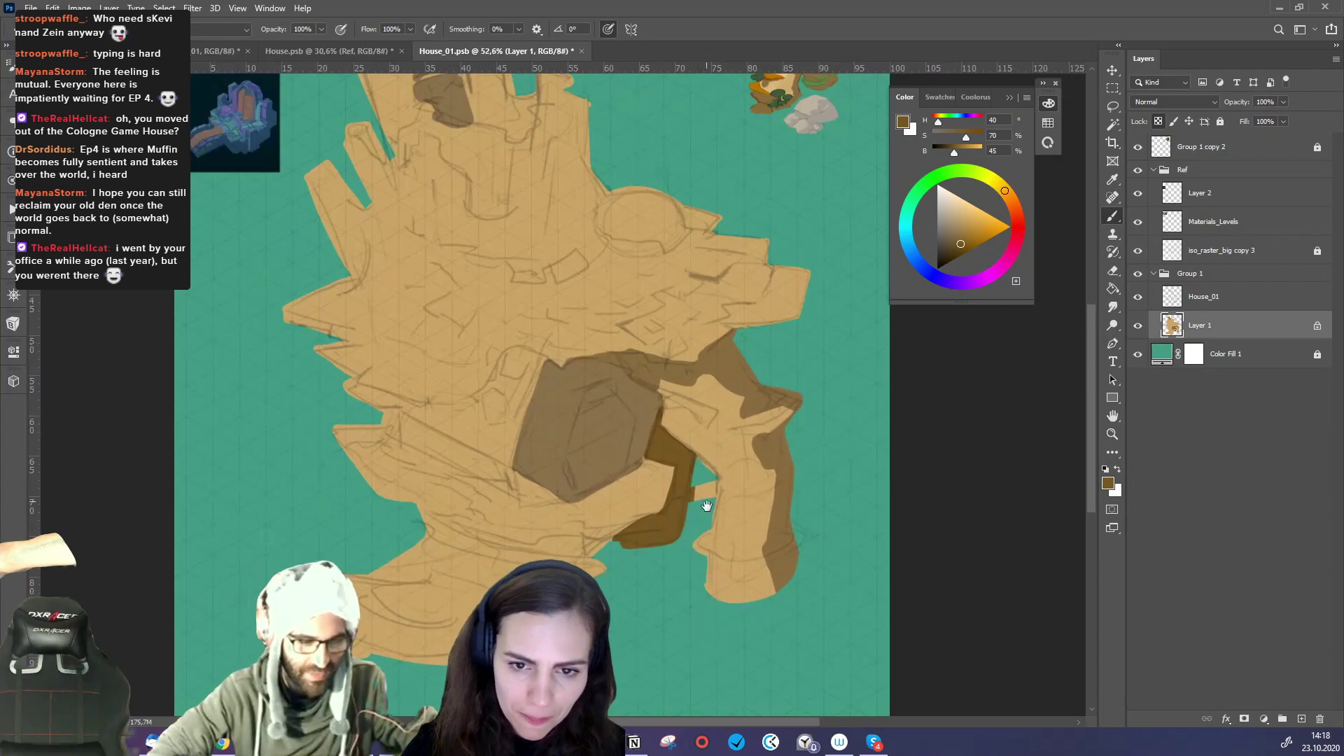
drag(708, 504, 730, 581)
mouse_move(616, 242)
mouse_down()
mouse_move(606, 287)
mouse_move(603, 238)
mouse_move(631, 321)
mouse_move(631, 302)
mouse_up()
mouse_move(628, 382)
mouse_down()
mouse_move(561, 413)
mouse_move(586, 415)
mouse_move(632, 374)
mouse_up()
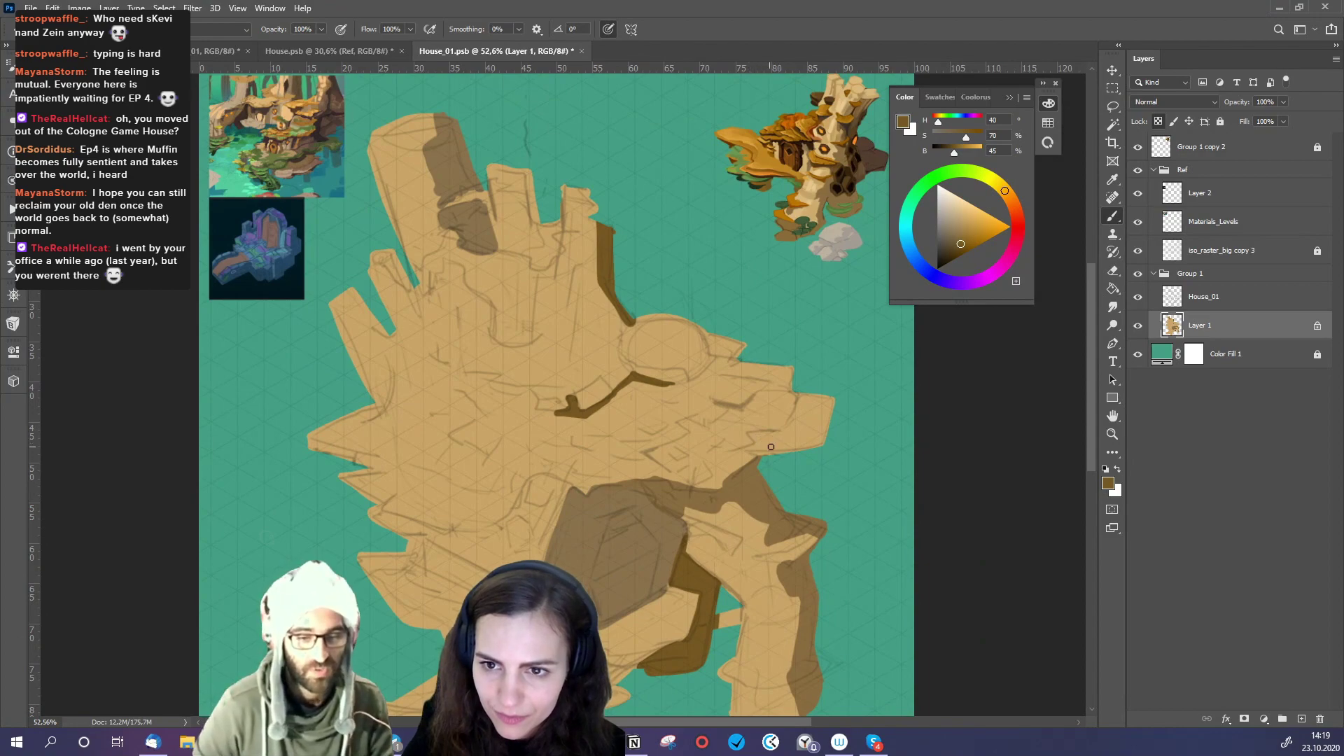
- Sample the reference's wood colour, brighten it to orange (H 35, S 79, B 84), and block in the upper platform's dome, right side and outer spikes
alt+click(812, 122)
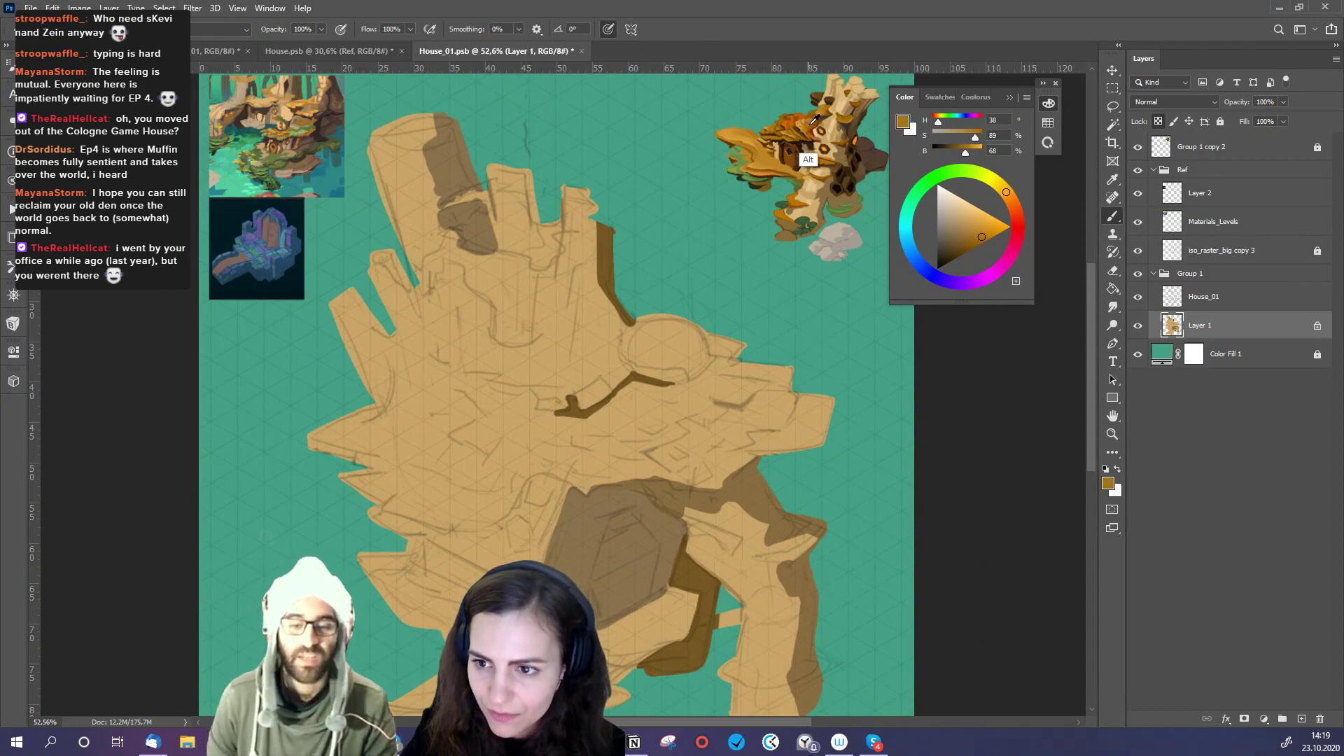
click(986, 226)
mouse_move(776, 378)
mouse_down()
mouse_move(669, 386)
mouse_move(742, 338)
mouse_move(616, 354)
mouse_move(648, 327)
mouse_move(707, 354)
mouse_move(650, 396)
mouse_move(740, 376)
mouse_move(704, 428)
mouse_move(773, 391)
mouse_move(826, 416)
mouse_move(807, 443)
mouse_move(731, 450)
mouse_move(741, 436)
mouse_move(557, 473)
mouse_move(652, 462)
mouse_move(667, 467)
mouse_move(563, 483)
mouse_move(668, 471)
mouse_move(591, 479)
mouse_move(703, 487)
mouse_move(660, 470)
mouse_move(676, 486)
mouse_move(714, 487)
mouse_move(756, 453)
mouse_move(675, 472)
mouse_move(718, 453)
mouse_move(662, 466)
mouse_move(692, 451)
mouse_move(607, 452)
mouse_move(653, 433)
mouse_move(589, 434)
mouse_move(508, 475)
mouse_move(591, 485)
mouse_move(555, 470)
mouse_move(521, 481)
mouse_up()
mouse_move(387, 431)
mouse_down()
mouse_move(322, 438)
mouse_move(378, 411)
mouse_move(405, 420)
mouse_move(401, 438)
mouse_up()
drag(592, 430, 576, 469)
mouse_move(420, 399)
mouse_down()
mouse_move(544, 446)
mouse_move(484, 420)
mouse_move(559, 437)
mouse_move(482, 430)
mouse_move(557, 442)
mouse_move(539, 451)
mouse_up()
mouse_move(784, 574)
ctrl+mouse_down()
mouse_move(665, 585)
mouse_move(776, 575)
ctrl+mouse_up()
mouse_move(532, 423)
mouse_down()
mouse_move(426, 431)
mouse_move(439, 430)
mouse_move(432, 446)
mouse_move(458, 438)
mouse_move(438, 452)
mouse_move(474, 444)
mouse_up()
mouse_move(401, 408)
mouse_down()
mouse_move(435, 432)
mouse_move(390, 403)
mouse_move(441, 418)
mouse_move(379, 384)
mouse_move(400, 372)
mouse_move(466, 424)
mouse_up()
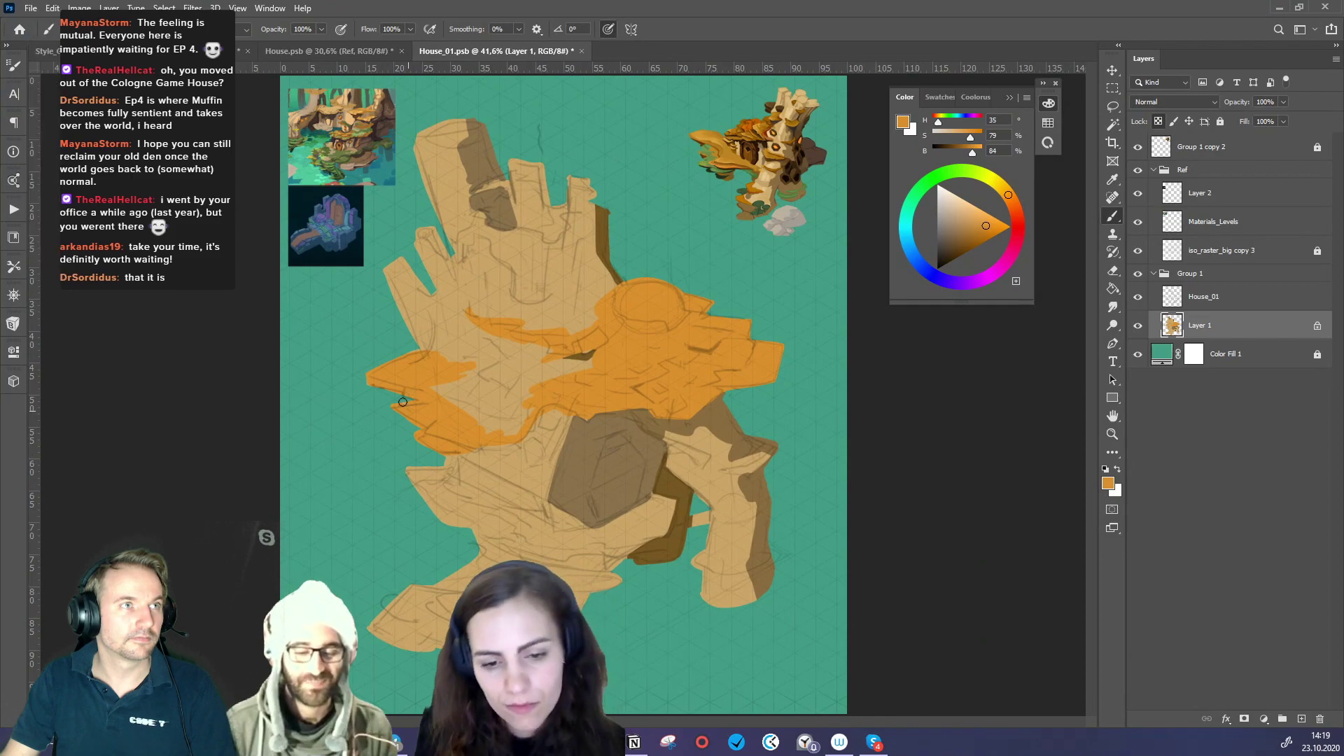
- Fill the remaining tan middle of the upper platform and the dark crevice below the dome with the same orange
alt+click(525, 405)
alt+click(556, 407)
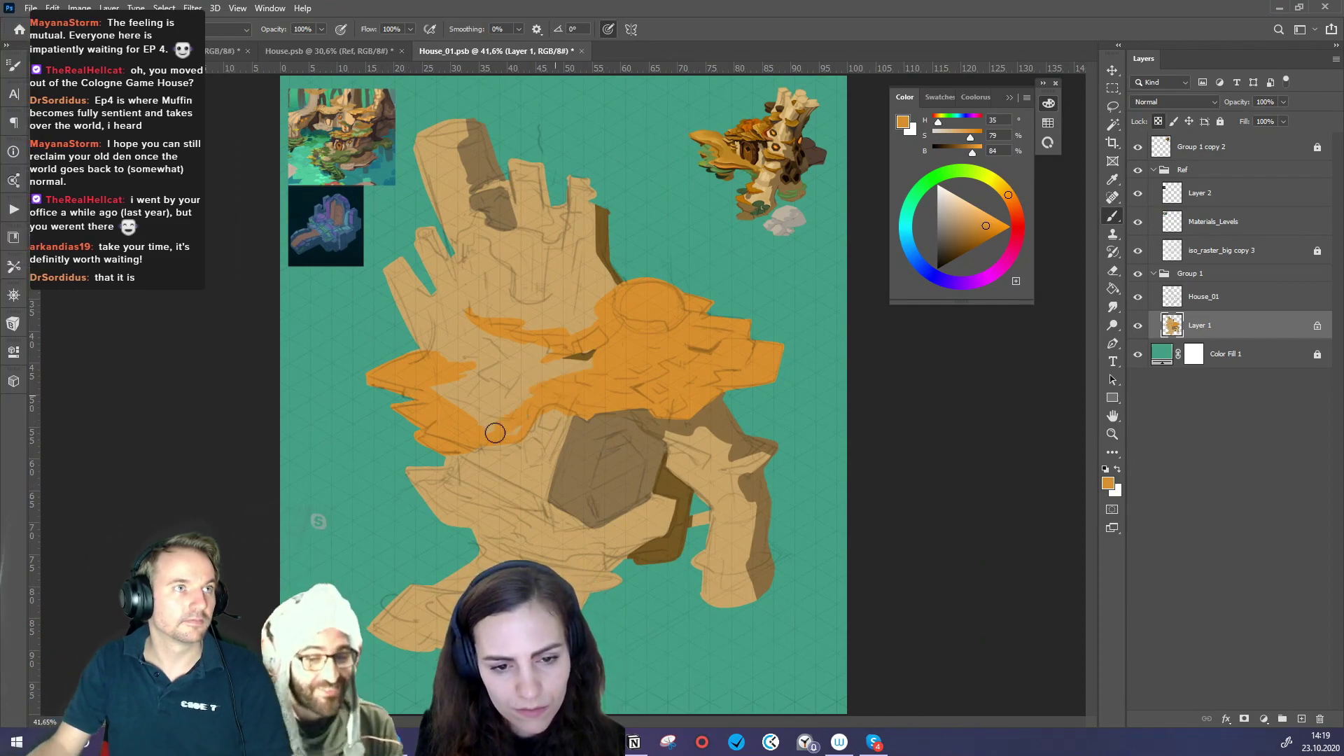
mouse_move(489, 417)
mouse_down()
mouse_move(508, 366)
mouse_move(457, 394)
mouse_move(483, 359)
mouse_move(422, 357)
mouse_up()
alt+right_click(453, 345)
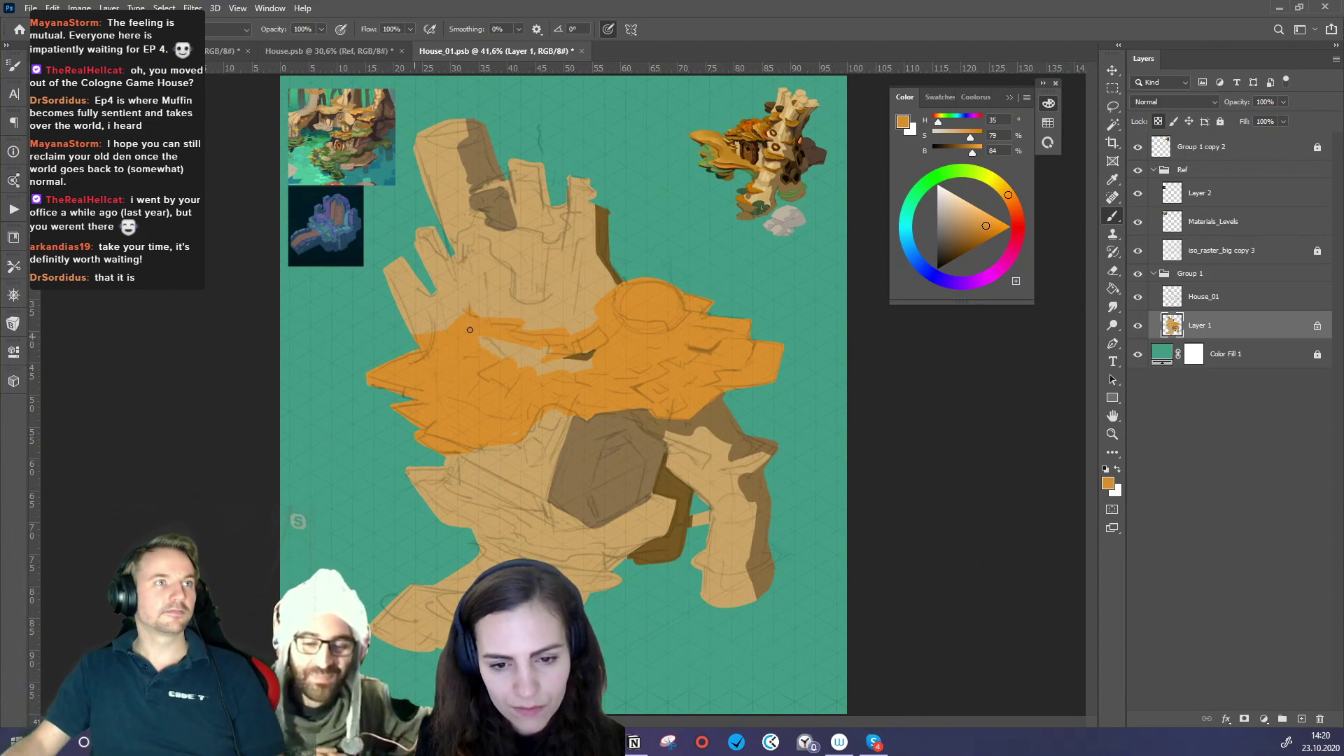
mouse_move(581, 351)
mouse_down()
mouse_move(542, 366)
mouse_move(593, 352)
mouse_up()
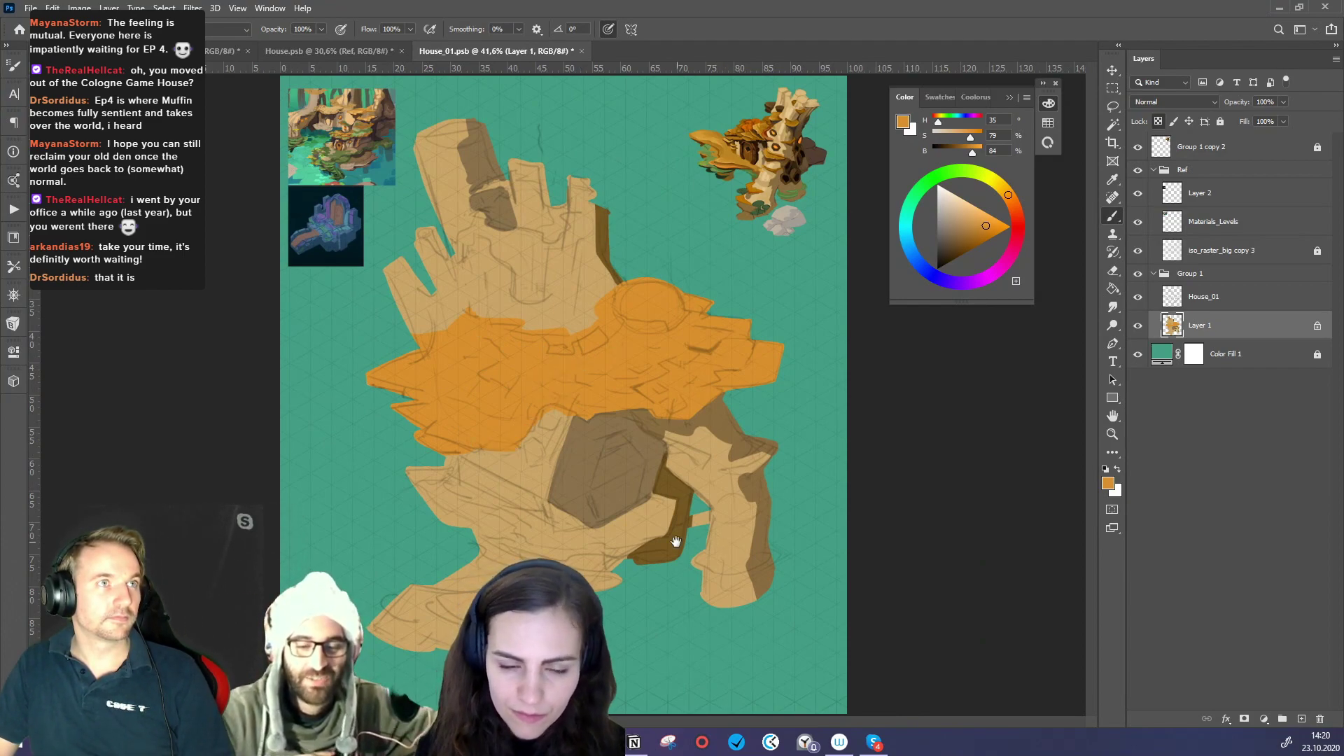
- Sample a purplish brown from the reference (H 22, S 35, B 39) and paint the small opening beside the doorway and the strip above the doorway
alt+click(369, 135)
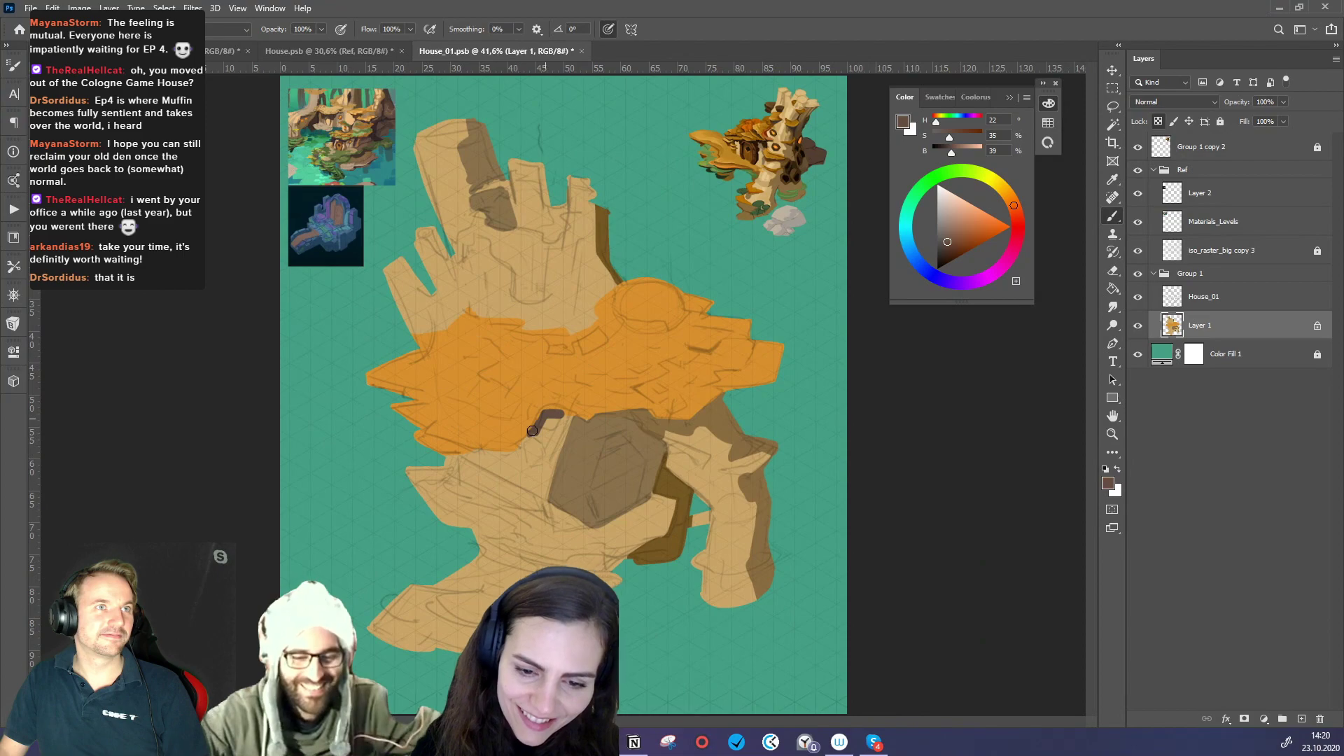
mouse_move(563, 425)
mouse_down()
mouse_move(529, 442)
mouse_move(549, 433)
mouse_up()
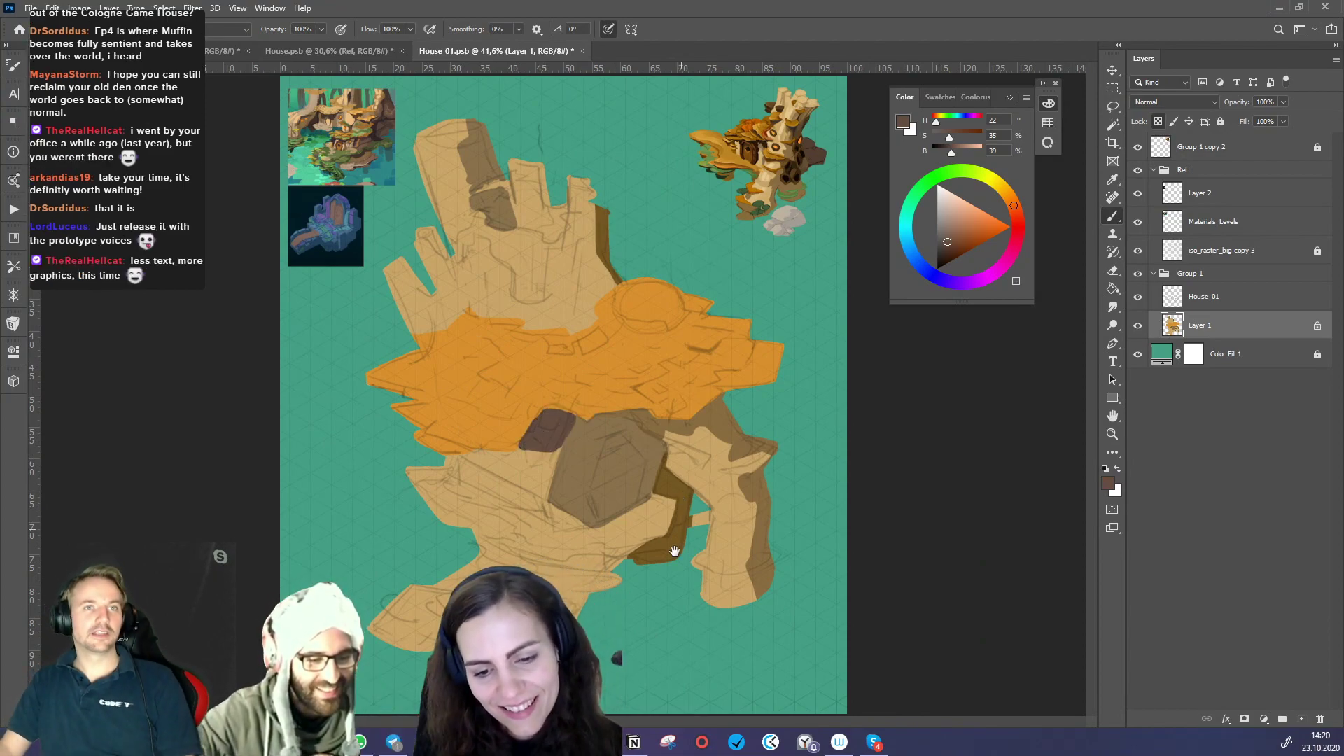
alt+right_click(577, 423)
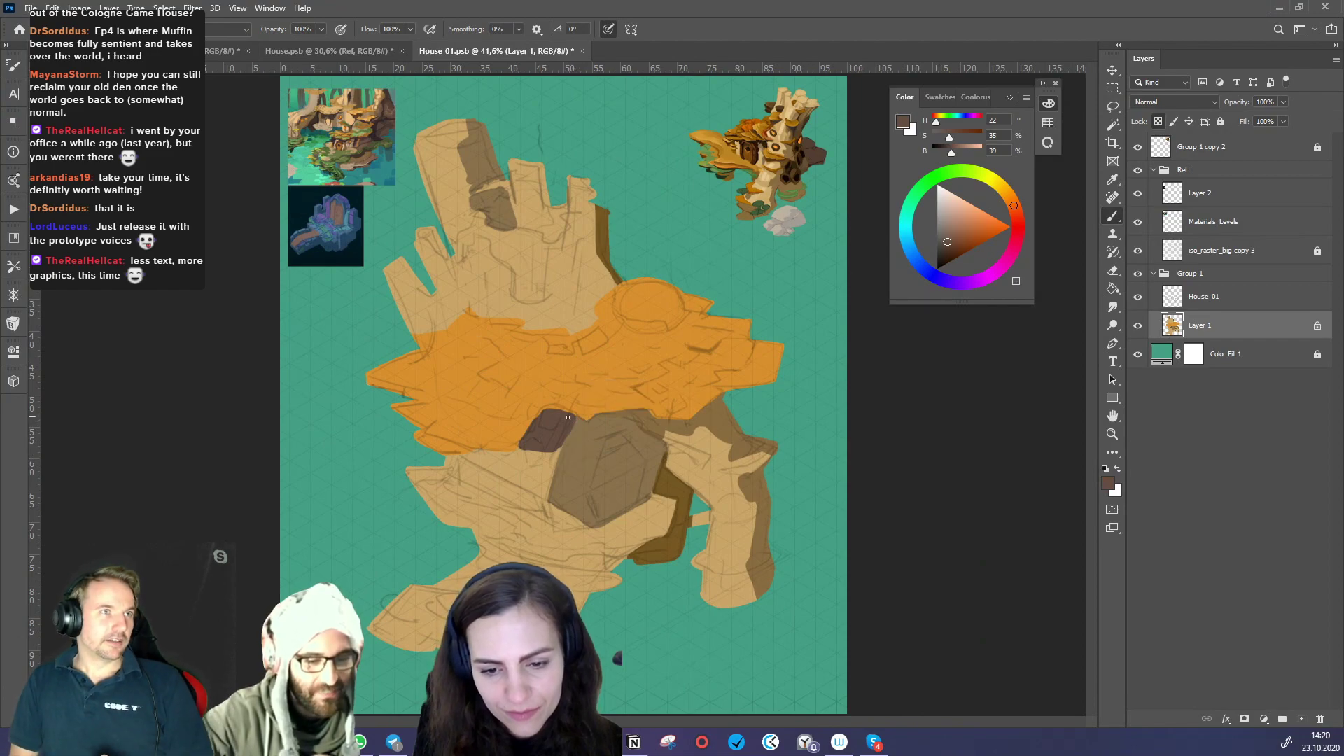
drag(575, 423, 622, 417)
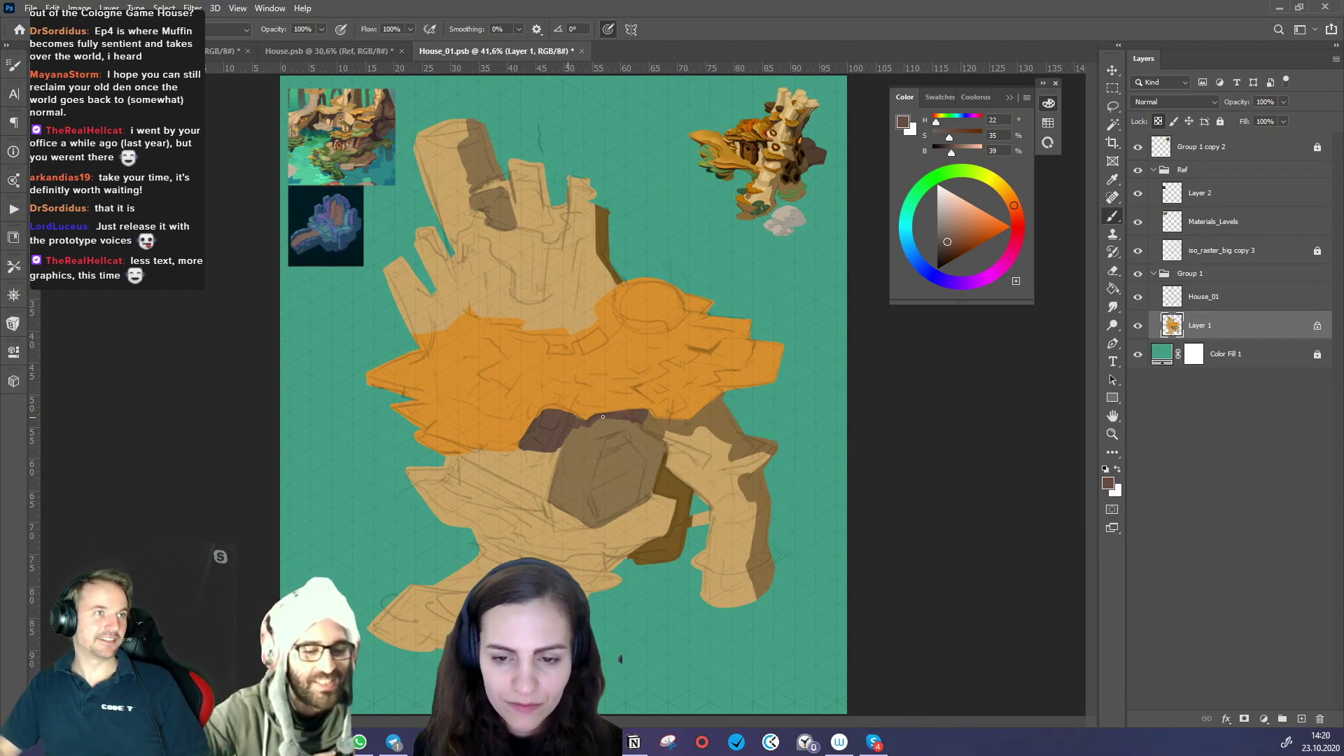
- Paint the upper part of the recessed wall between doorway and right pillar in a reddish brown (H 18, S 53, B 37)
drag(709, 554, 728, 661)
alt+click(383, 193)
alt+right_click(701, 585)
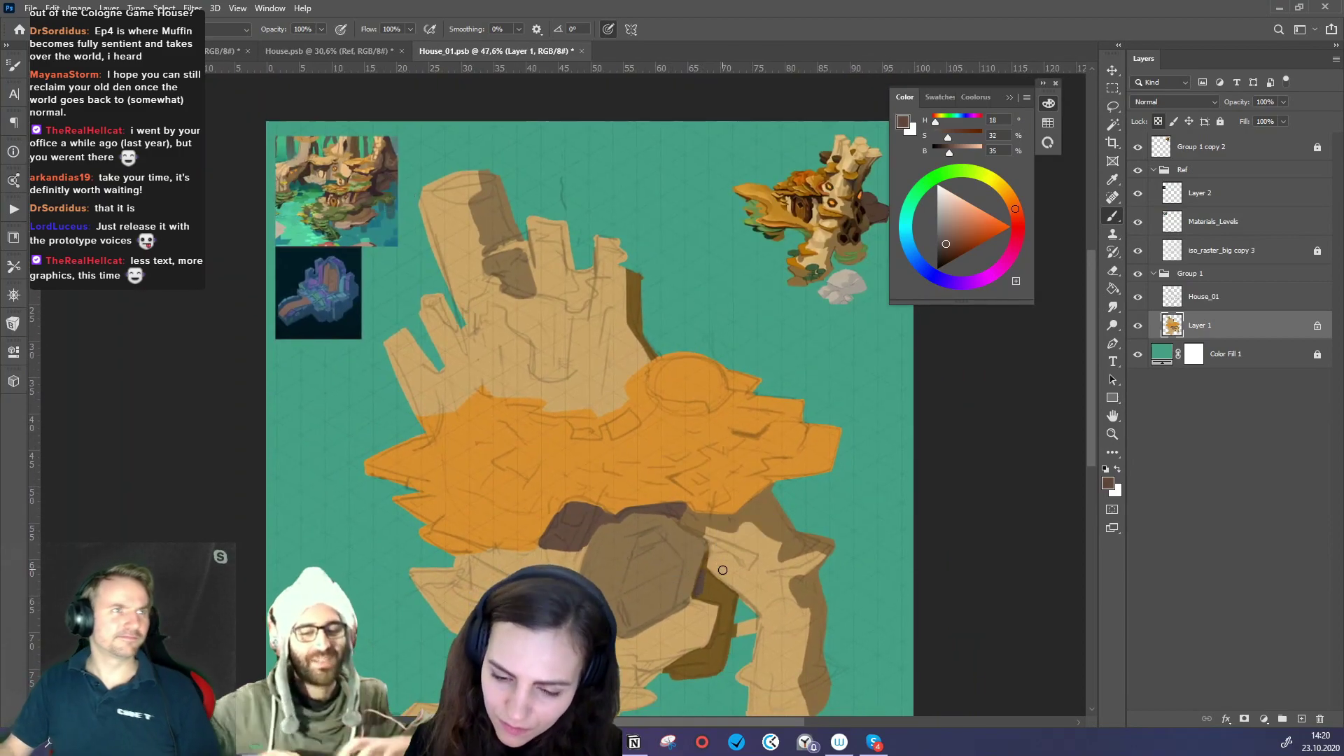
alt+click(712, 585)
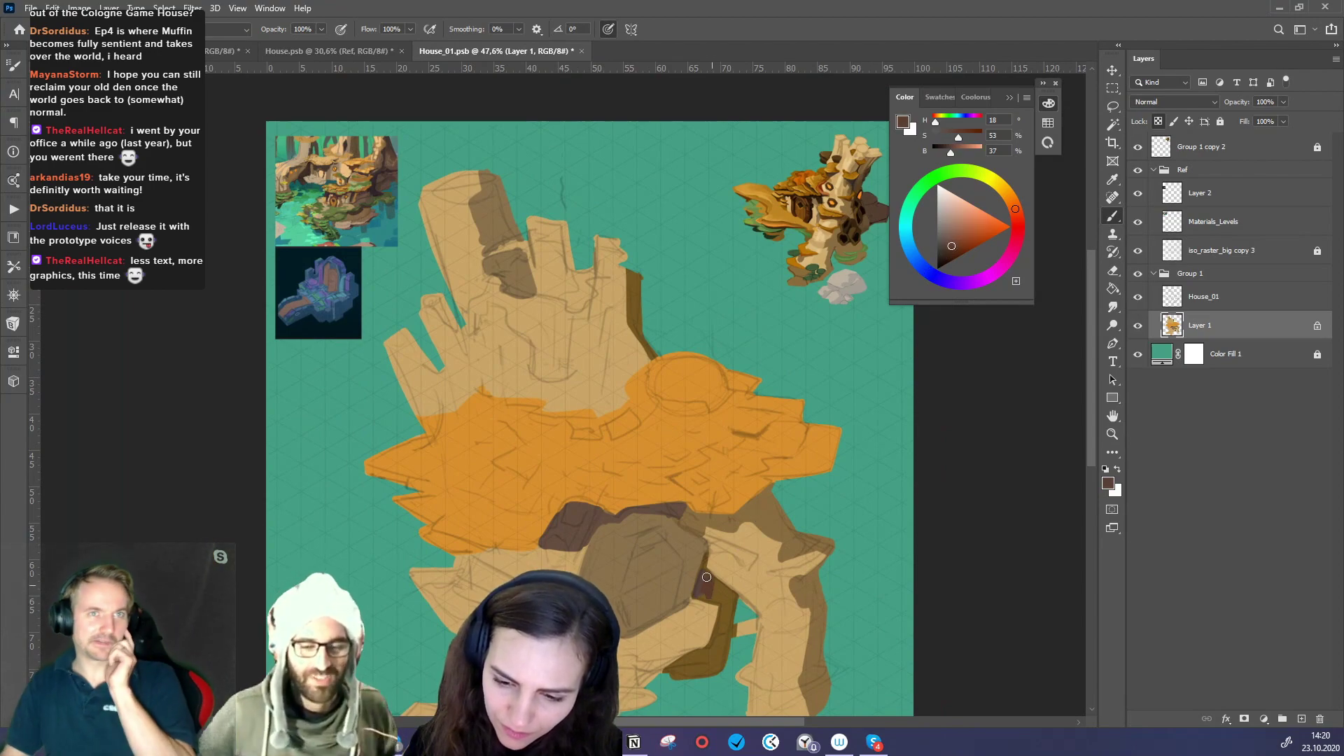
drag(700, 591, 708, 582)
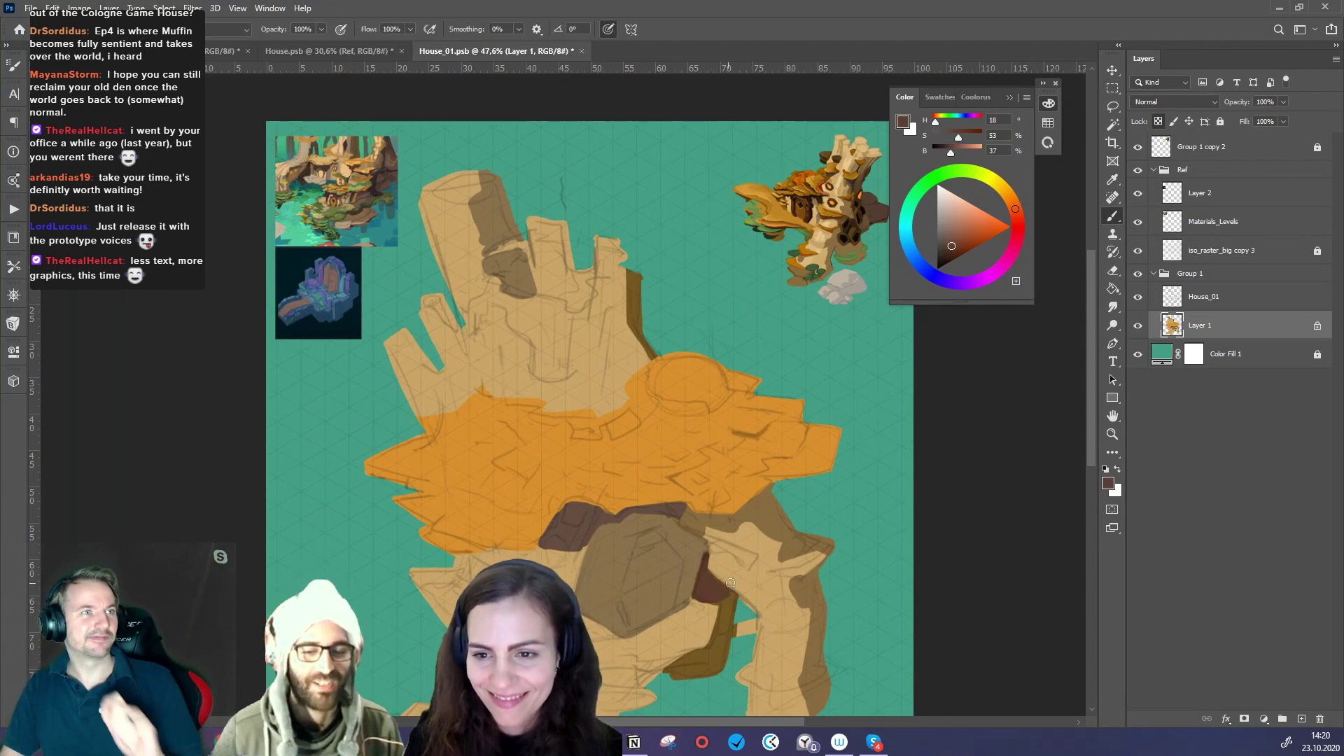
- Sample the trunk's tan (H 38, S 48, B 76) and paint over the dark strip along the chimney cluster's right edge
alt+right_click(805, 454)
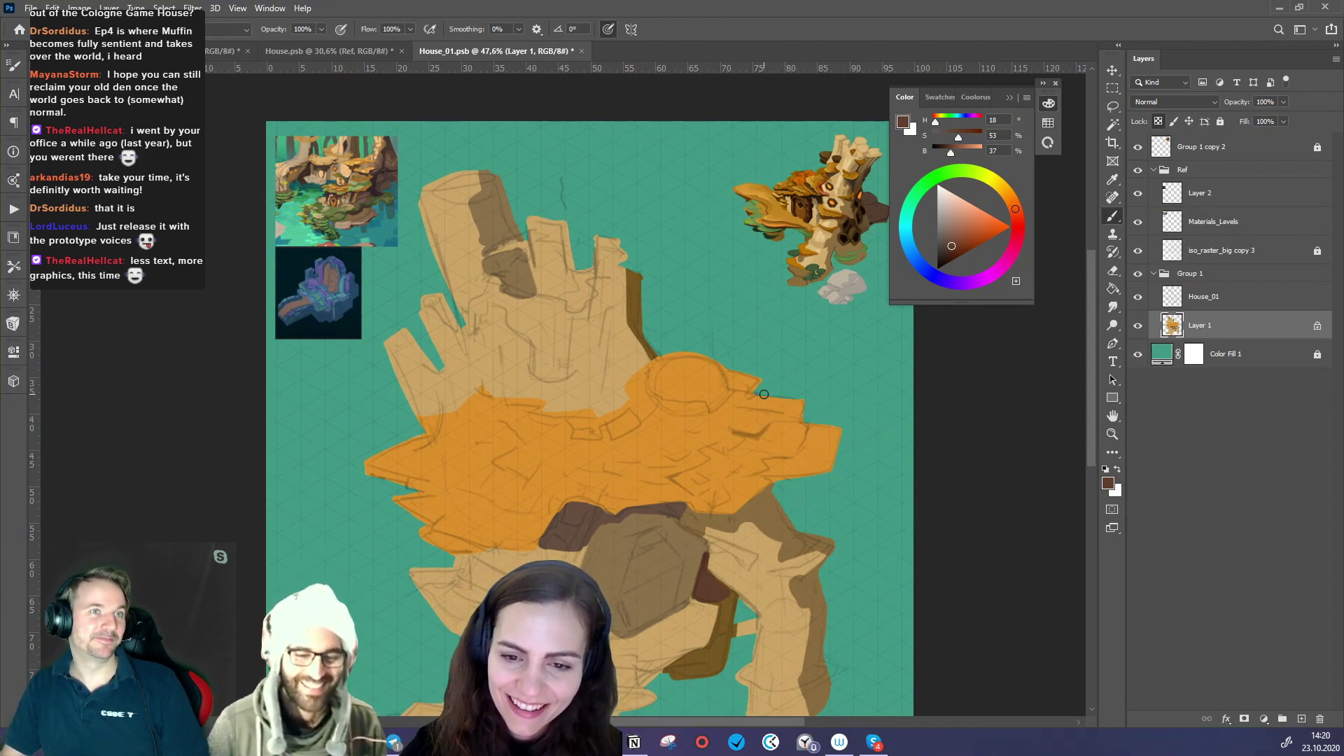
alt+click(618, 310)
mouse_move(629, 273)
mouse_down()
mouse_move(637, 349)
mouse_move(639, 326)
mouse_move(651, 354)
mouse_up()
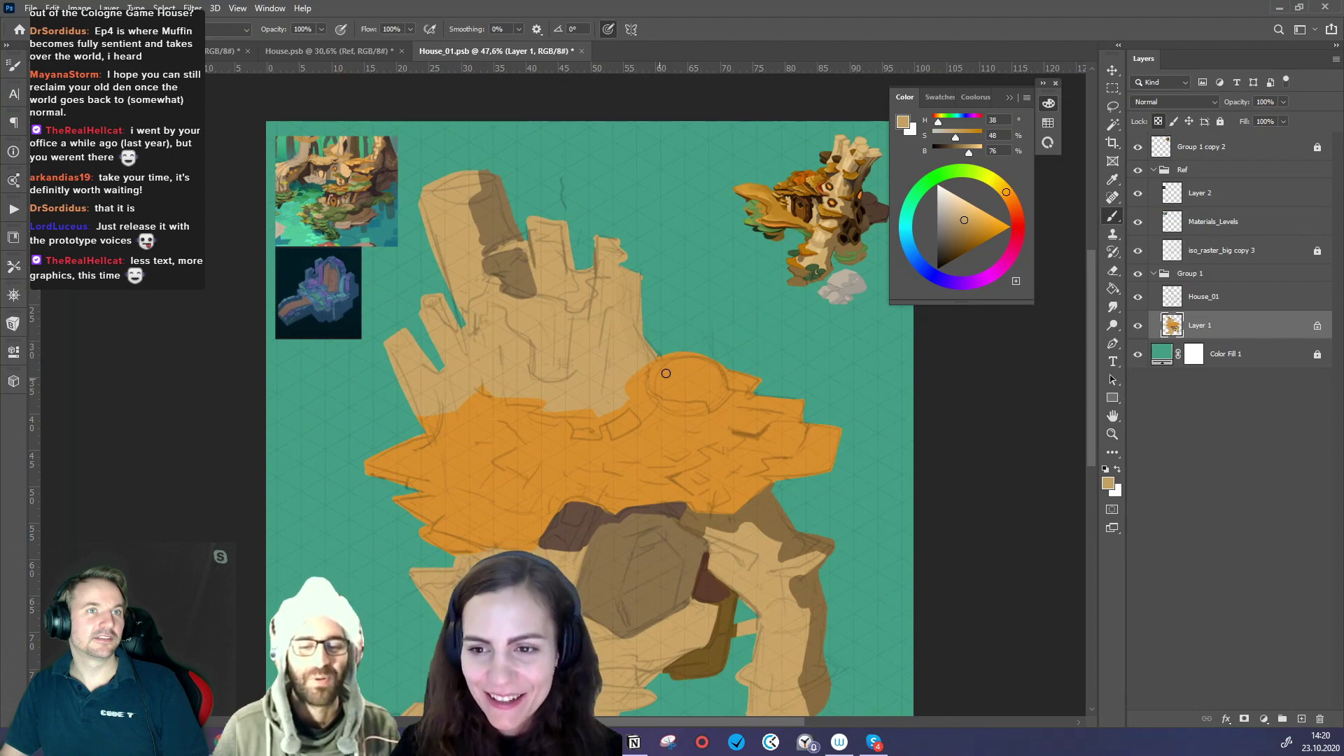
- Sample a brown from the house reference (H 35, S 52, B 44) and paint the jagged shadow line across the trunk below the tall chimney
alt+click(862, 209)
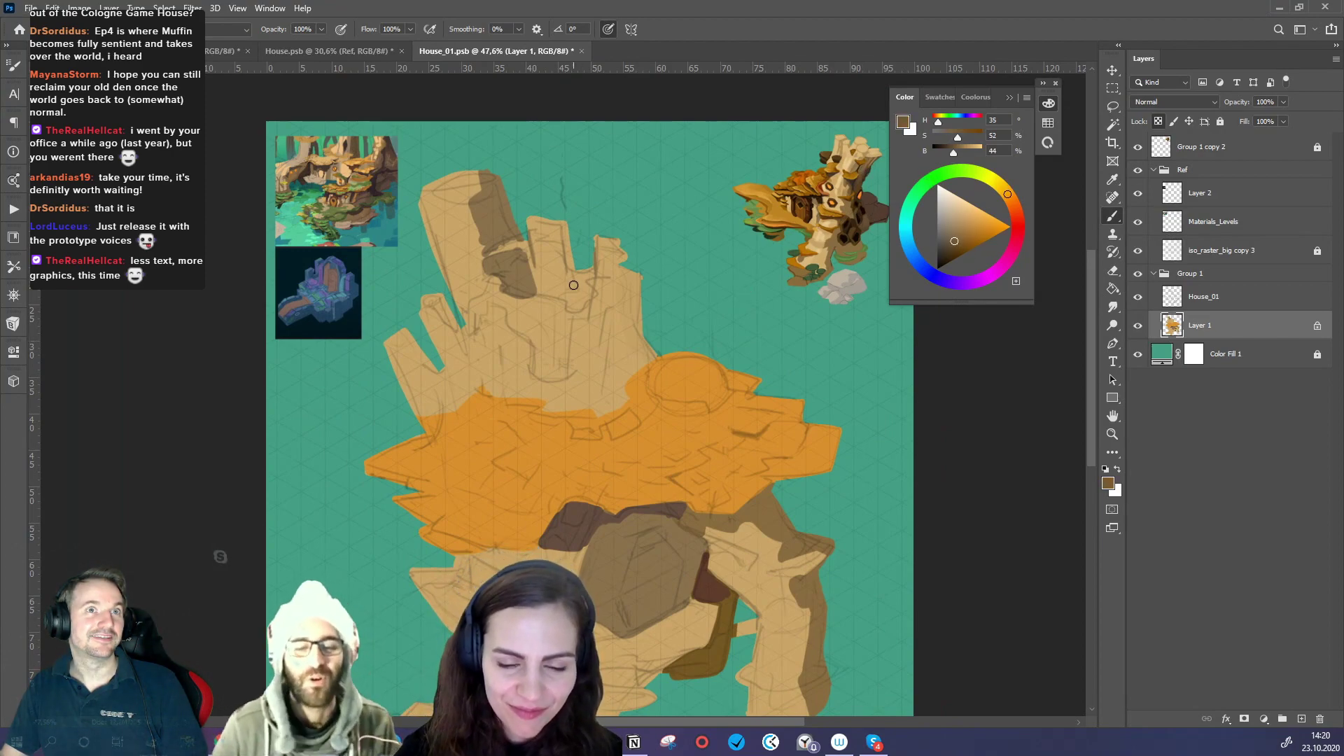
drag(513, 327, 547, 367)
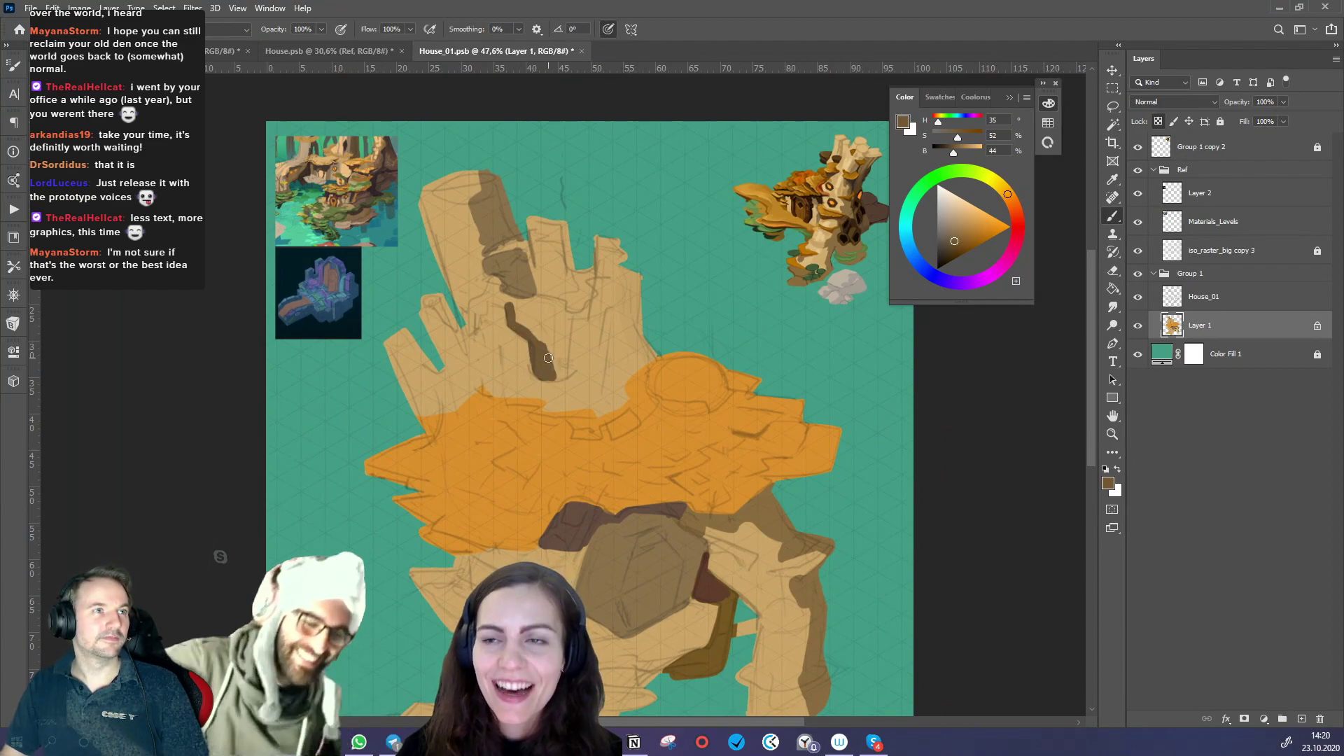
alt+drag(538, 319, 535, 335)
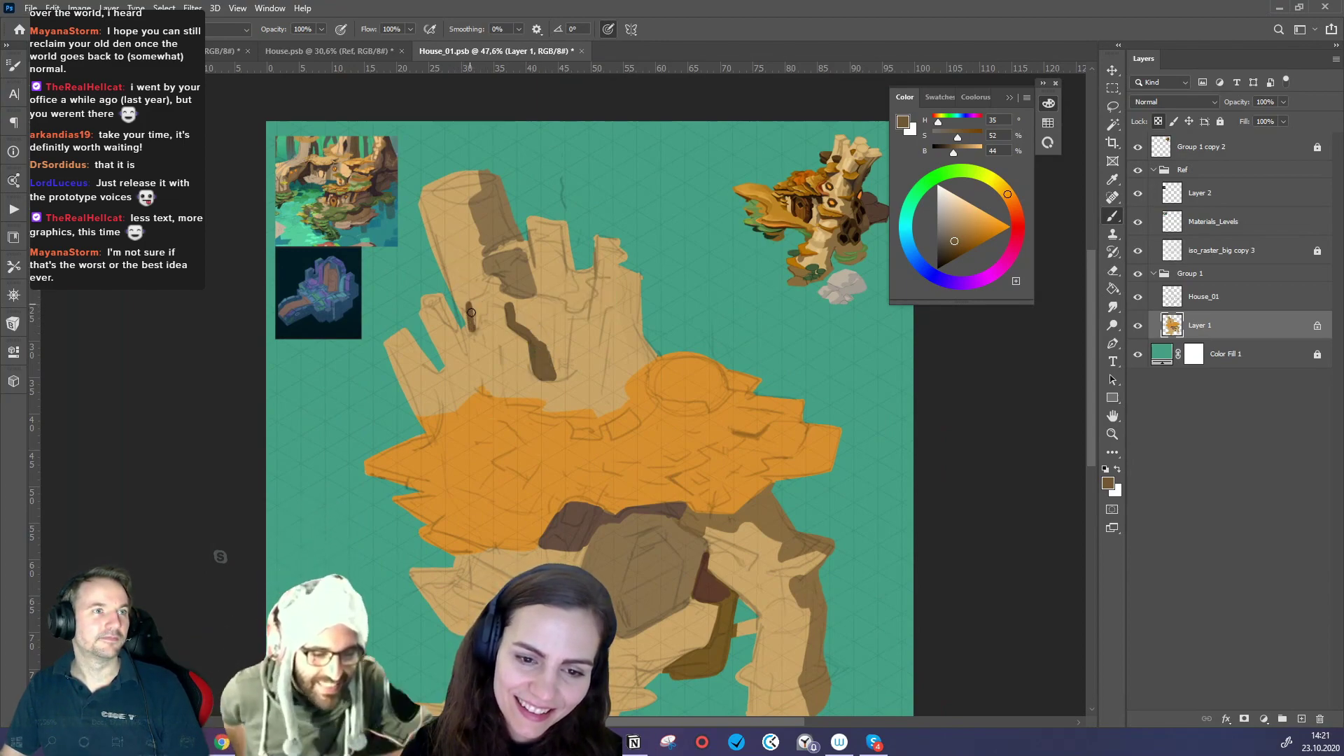
mouse_move(486, 312)
mouse_down()
mouse_move(546, 362)
mouse_move(543, 329)
mouse_move(550, 372)
mouse_up()
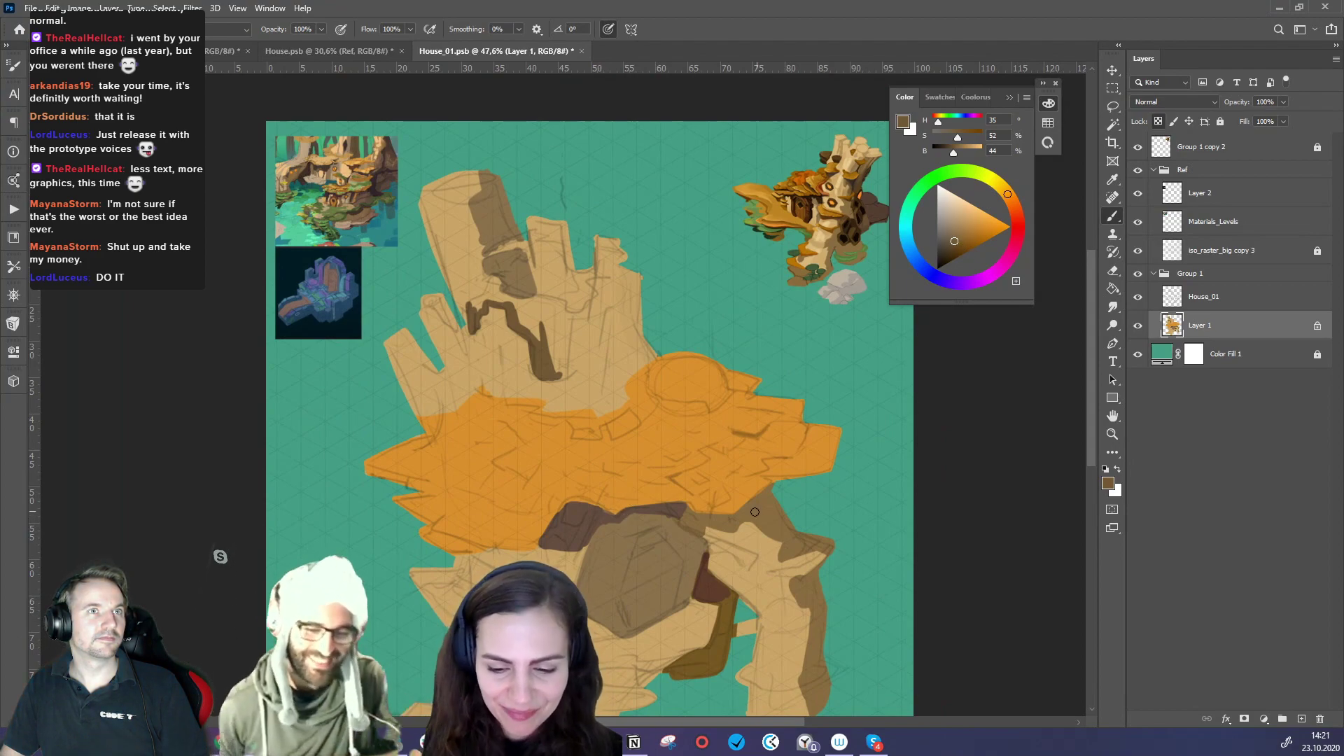
- Sample the upper platform's orange, darken it slightly to H 35, S 76, B 80, and block in the curved lower platform beneath the doorway
scroll(753, 515, down, 5)
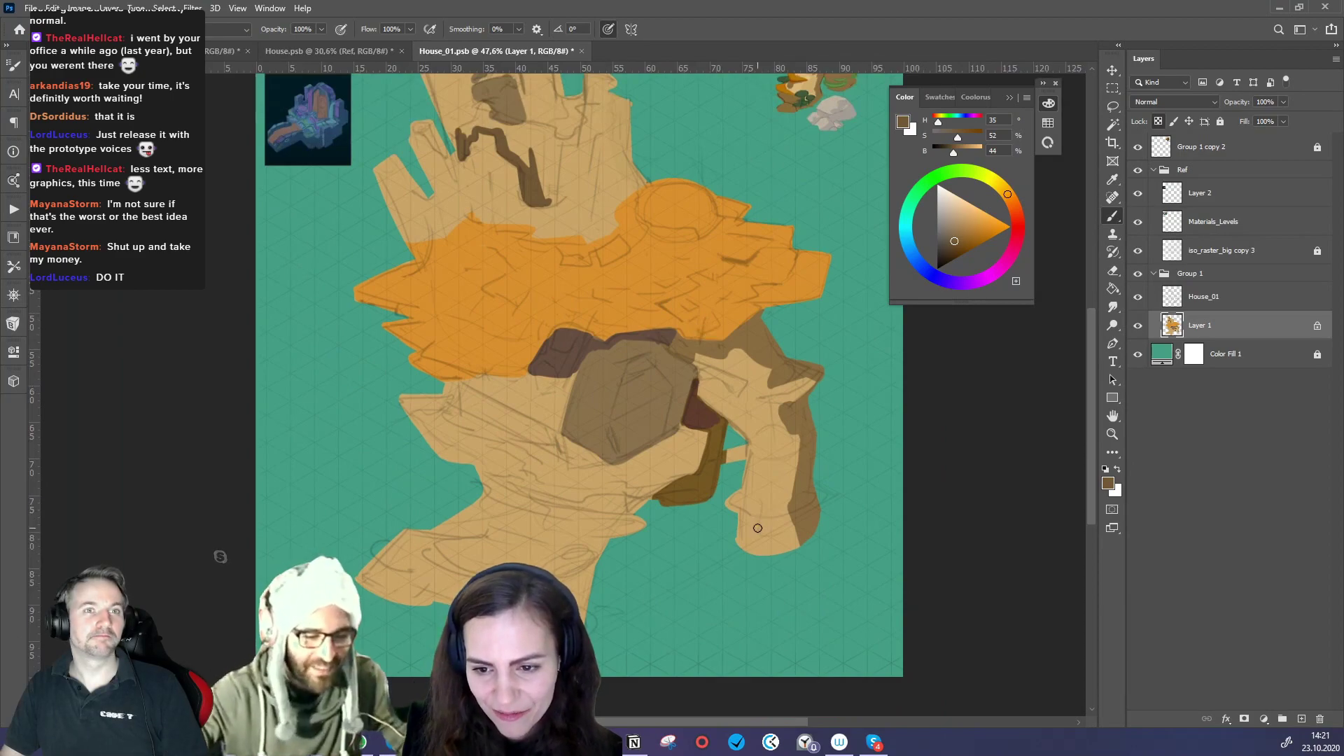
drag(674, 553, 721, 601)
alt+click(773, 371)
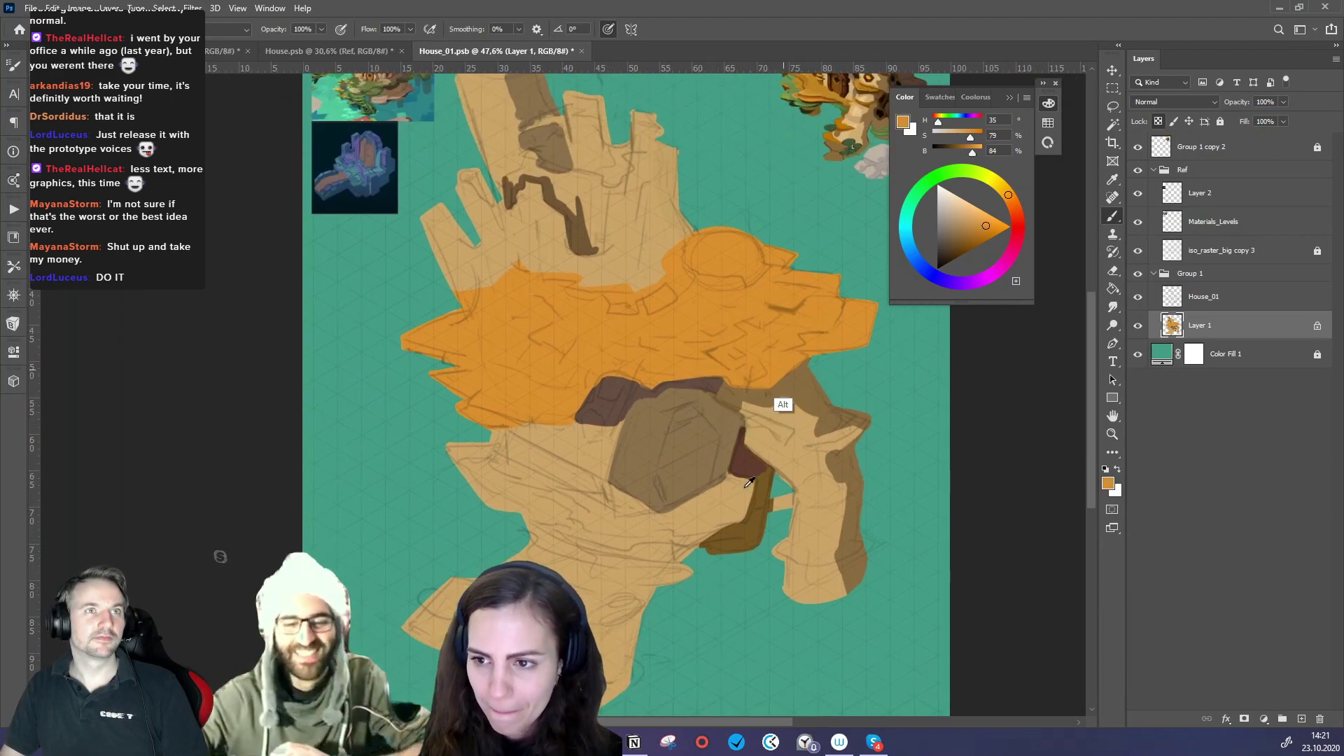
click(981, 226)
mouse_move(655, 543)
mouse_down()
mouse_move(598, 546)
mouse_move(698, 532)
mouse_move(591, 534)
mouse_move(709, 506)
mouse_move(670, 512)
mouse_move(745, 482)
mouse_move(729, 475)
mouse_move(766, 484)
mouse_move(710, 507)
mouse_move(742, 488)
mouse_move(743, 507)
mouse_move(754, 486)
mouse_move(744, 511)
mouse_move(757, 482)
mouse_move(737, 510)
mouse_up()
mouse_move(634, 543)
mouse_down()
mouse_move(692, 552)
mouse_move(739, 521)
mouse_move(694, 541)
mouse_up()
mouse_move(548, 514)
mouse_down()
mouse_move(611, 514)
mouse_move(572, 499)
mouse_move(630, 523)
mouse_move(466, 449)
mouse_move(497, 458)
mouse_move(479, 447)
mouse_move(449, 451)
mouse_move(479, 460)
mouse_move(500, 490)
mouse_move(532, 503)
mouse_move(495, 481)
mouse_move(535, 491)
mouse_move(552, 528)
mouse_up()
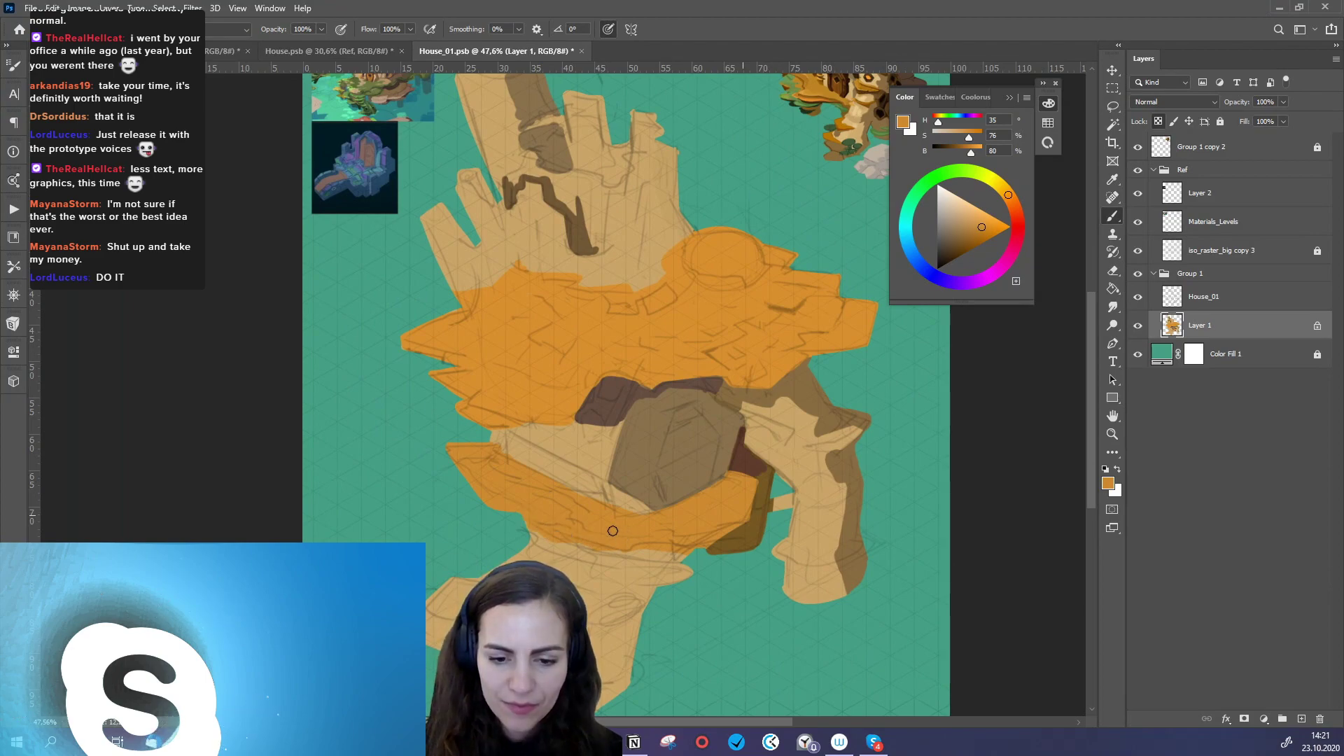
- Sample the recessed wall's brown (H 40, S 71, B 45) and repaint the wall's reddish upper part with it
mouse_move(742, 544)
mouse_down()
mouse_move(596, 583)
mouse_move(737, 543)
mouse_move(684, 579)
mouse_move(702, 549)
mouse_move(704, 573)
mouse_up()
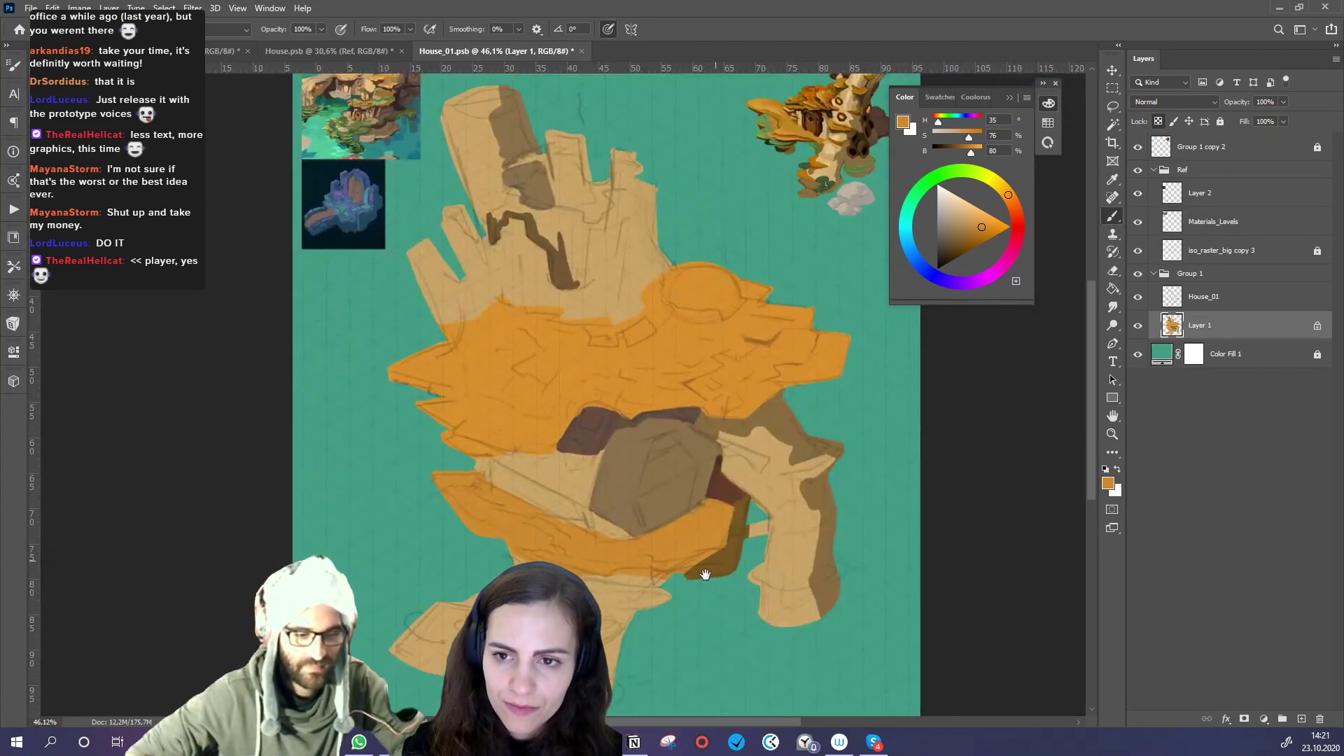
alt+click(794, 130)
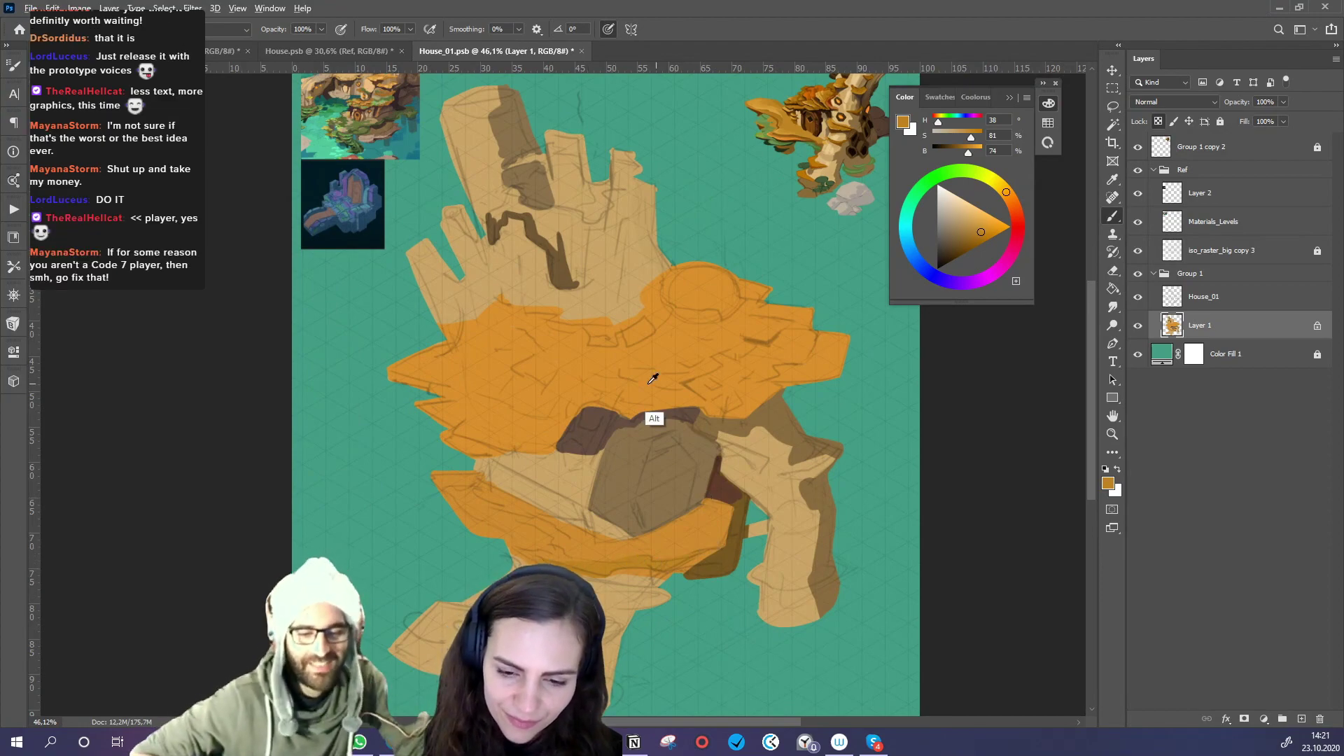
alt+click(581, 483)
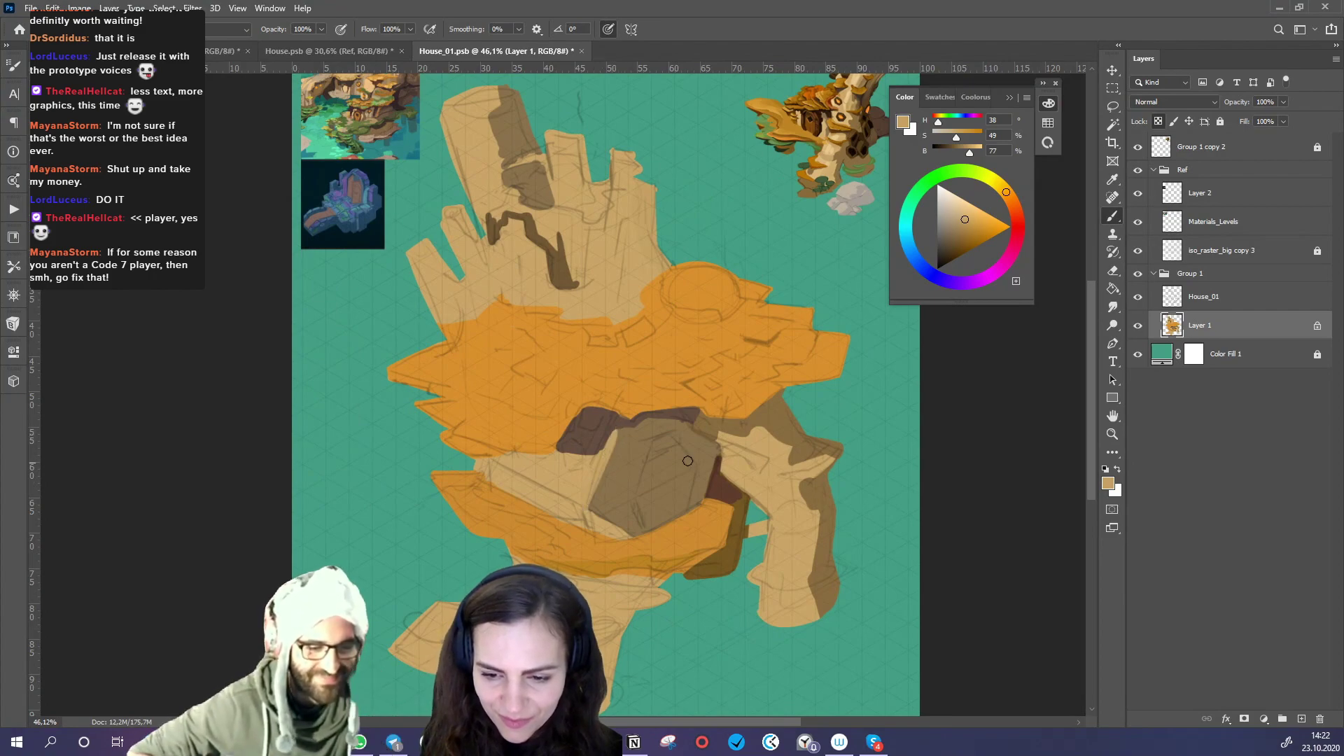
alt+click(719, 490)
alt+click(742, 503)
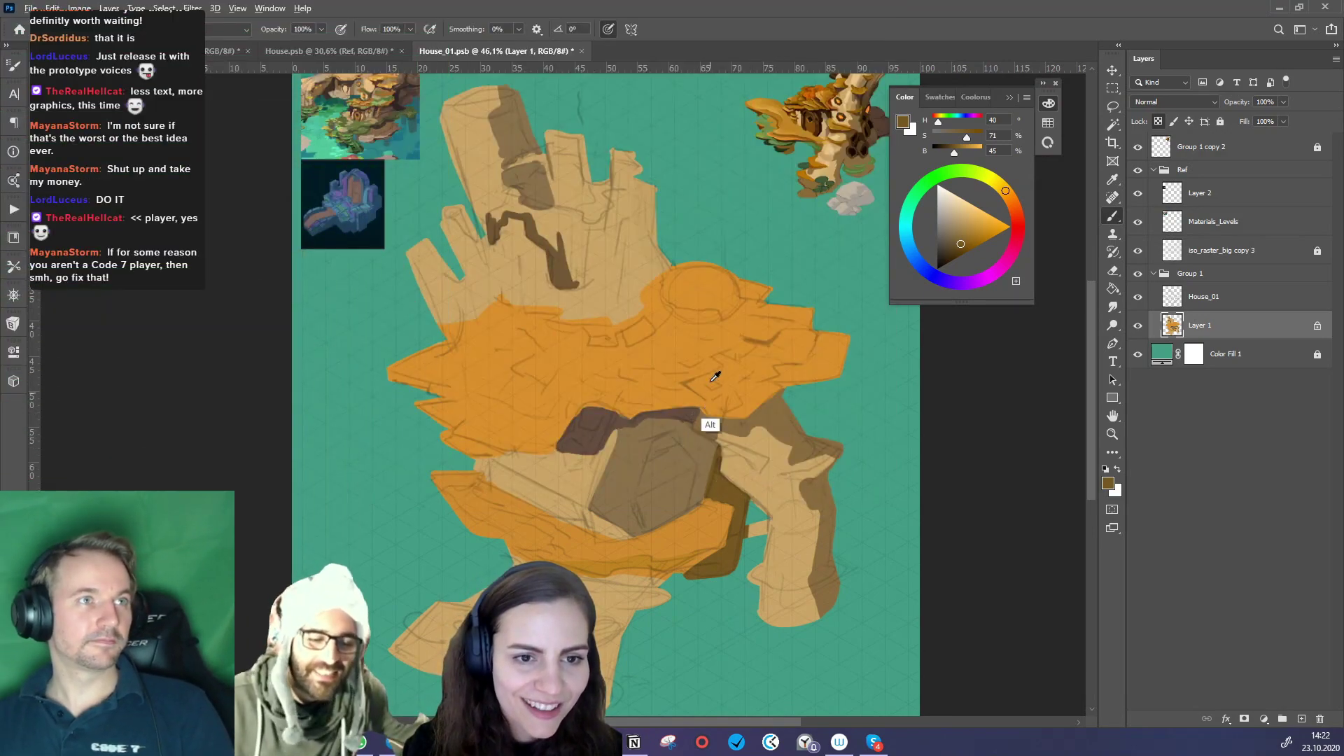
- Sample a purplish brown from the reference (H 19, S 32, B 35) and extend the shadow under the upper platform from the doorway to the right pillar
scroll(411, 140, up, 2)
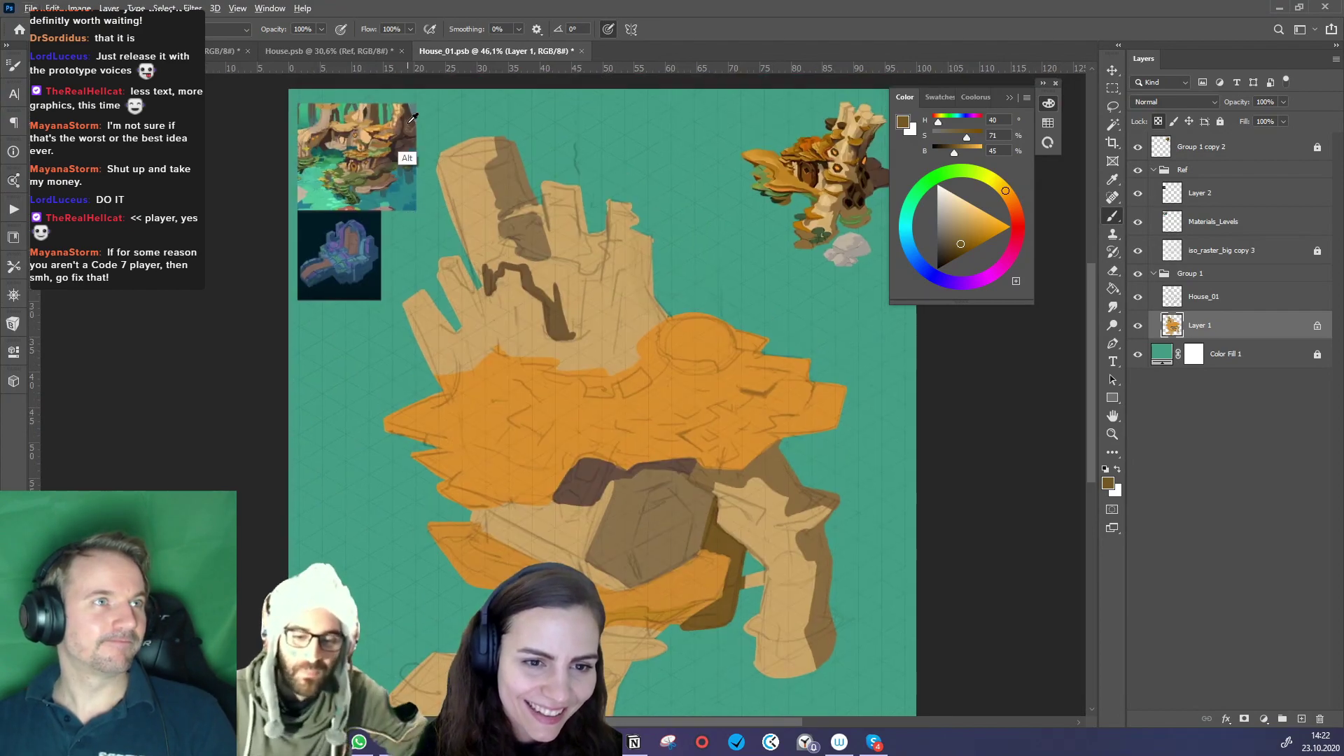
alt+click(403, 179)
alt+right_click(730, 478)
mouse_move(692, 465)
mouse_down()
mouse_move(738, 471)
mouse_move(693, 472)
mouse_move(734, 475)
mouse_move(782, 441)
mouse_move(755, 463)
mouse_move(792, 459)
mouse_move(753, 461)
mouse_move(779, 470)
mouse_move(750, 466)
mouse_move(818, 484)
mouse_up()
mouse_move(844, 586)
mouse_down()
mouse_move(693, 607)
mouse_move(807, 599)
mouse_move(849, 560)
mouse_up()
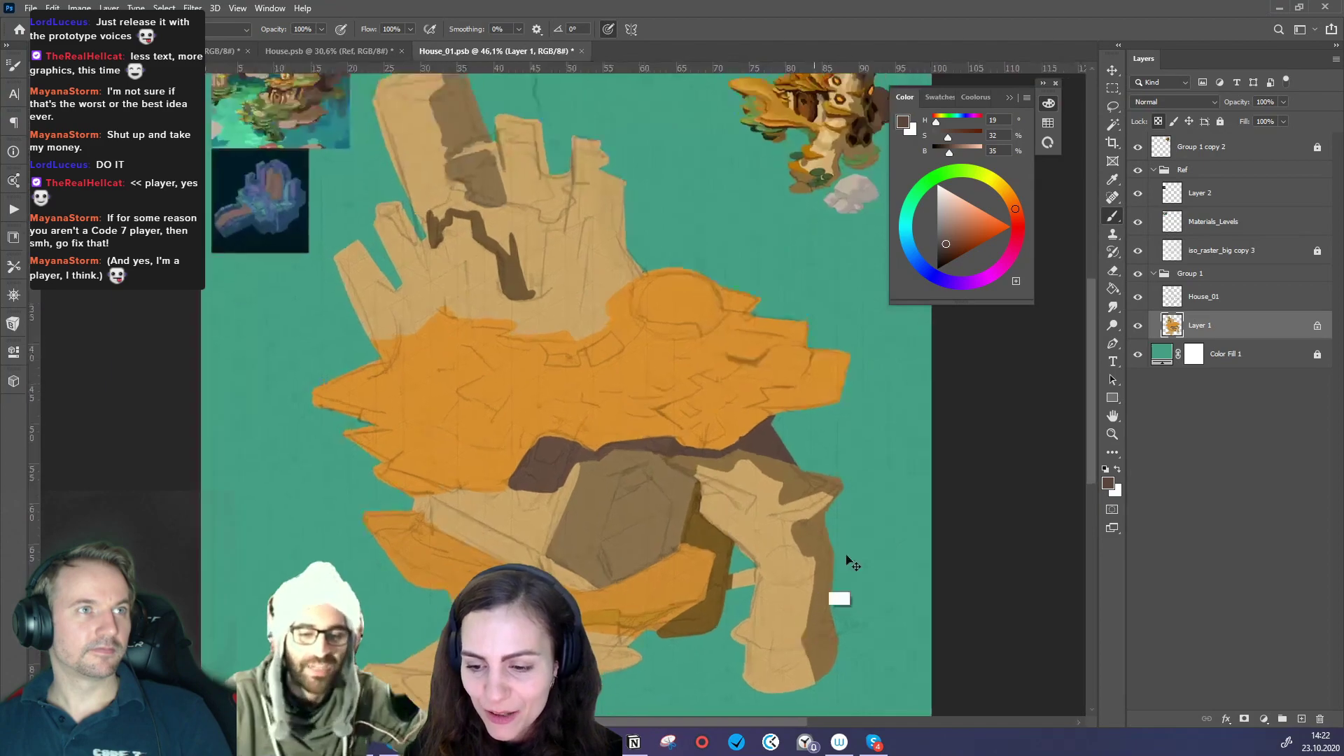
- Retouch the shaded tip of the right pillar's spike with the sampled tan (H 38, S 48, B 76)
alt+click(791, 501)
drag(791, 501, 830, 490)
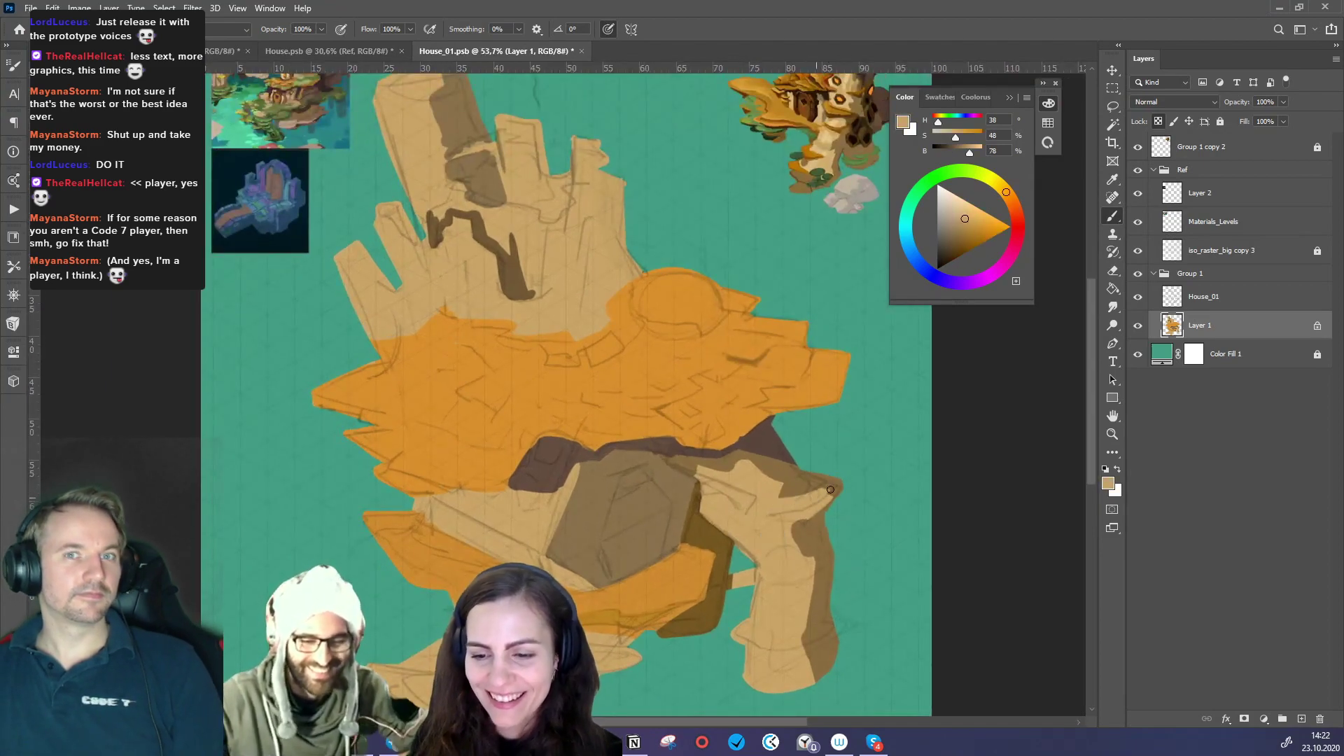
alt+click(827, 376)
drag(670, 393, 643, 451)
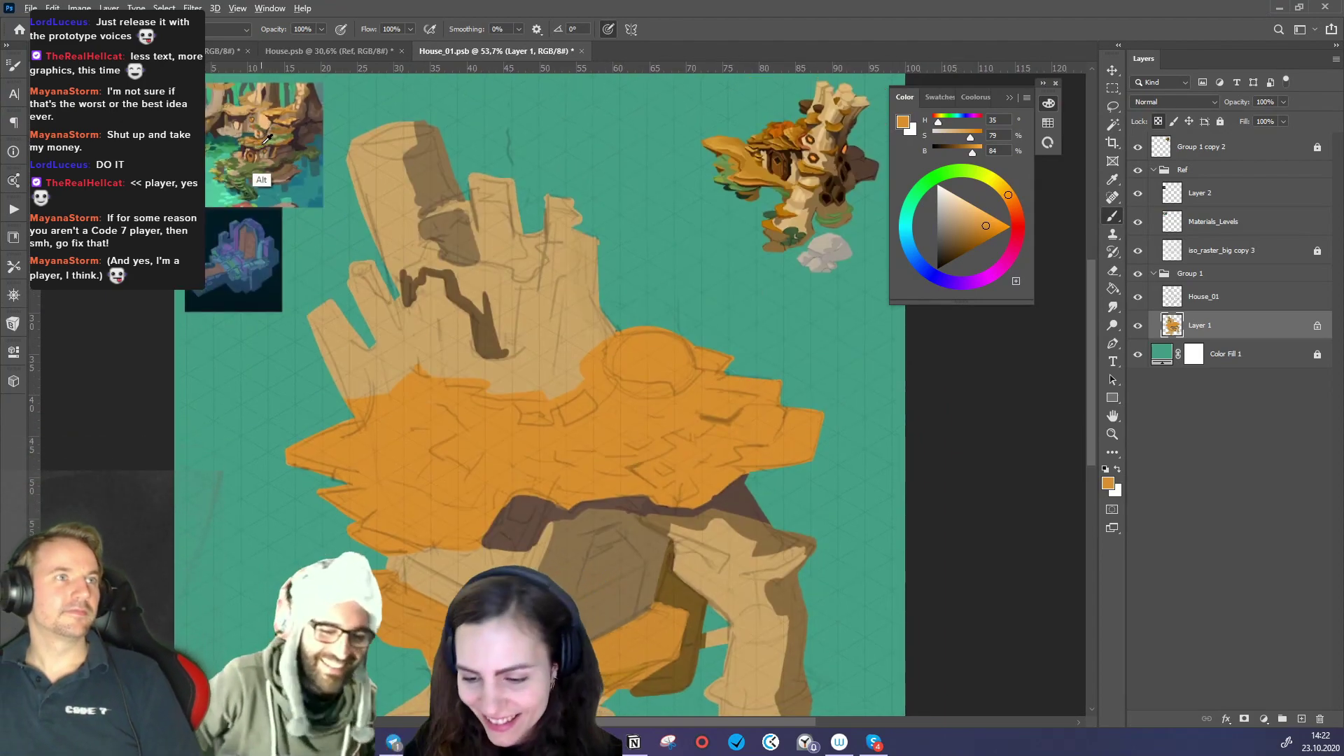
- Paint the underside of the right pillar's spike in a warm brown (H 39, S 69, B 59) and refine its inner edge
alt+click(795, 559)
mouse_move(794, 559)
mouse_down()
mouse_move(769, 577)
mouse_move(815, 542)
mouse_move(781, 532)
mouse_move(799, 545)
mouse_move(767, 570)
mouse_move(792, 564)
mouse_move(734, 576)
mouse_move(788, 553)
mouse_move(730, 575)
mouse_up()
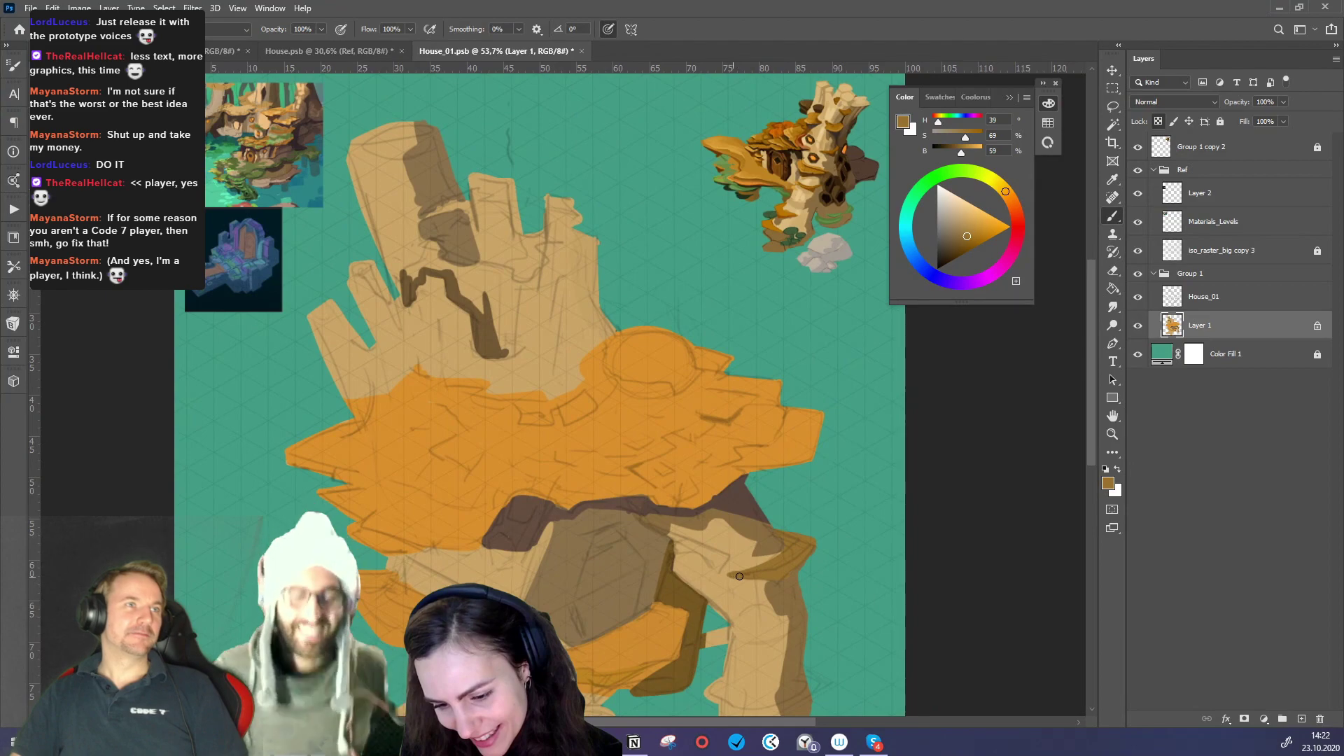
alt+click(749, 572)
drag(742, 572, 730, 572)
alt+click(776, 592)
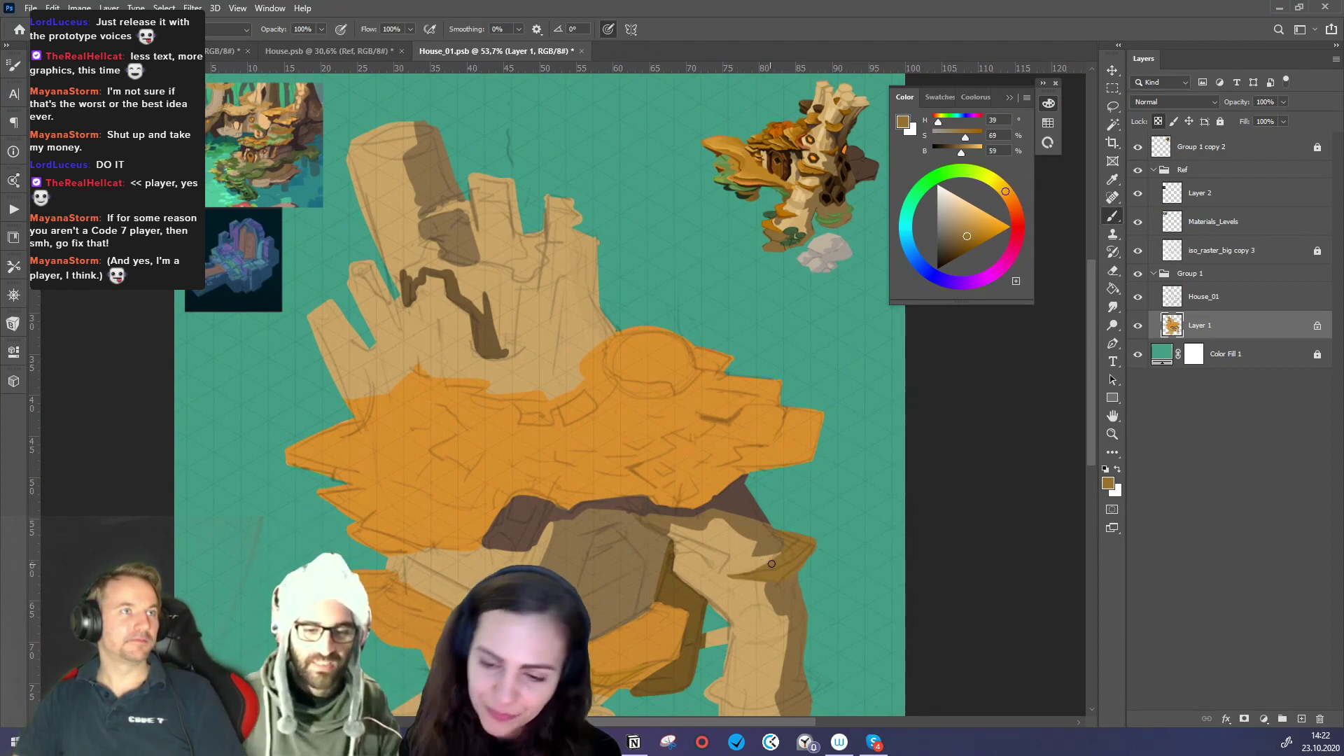
- Paint the rope loops around the right pillar in an orange-brown (H 37, S 86, B 64)
drag(838, 585, 842, 506)
click(977, 238)
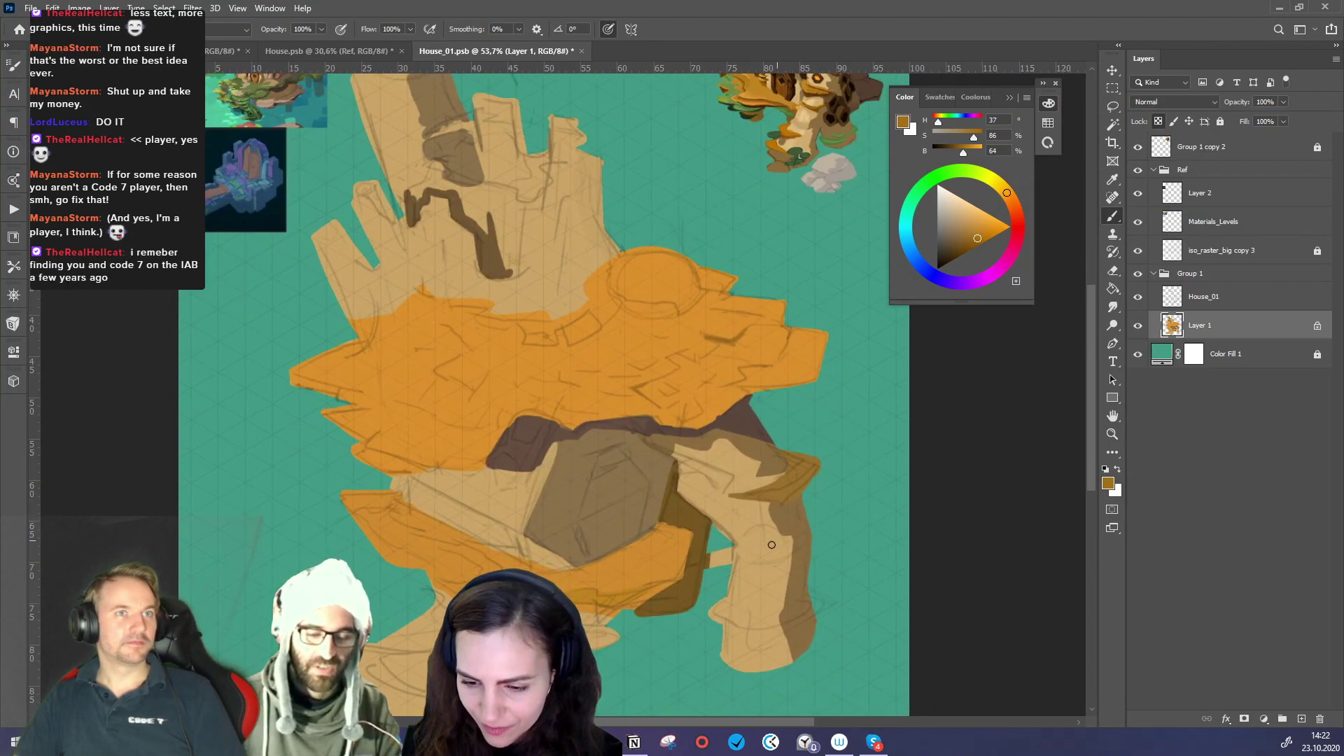
mouse_move(735, 552)
mouse_down()
mouse_move(759, 560)
mouse_move(815, 530)
mouse_move(794, 556)
mouse_up()
- Draw a large heart outline over the house on a new layer in dark red (H 351, S 86, B 64)
click(1018, 235)
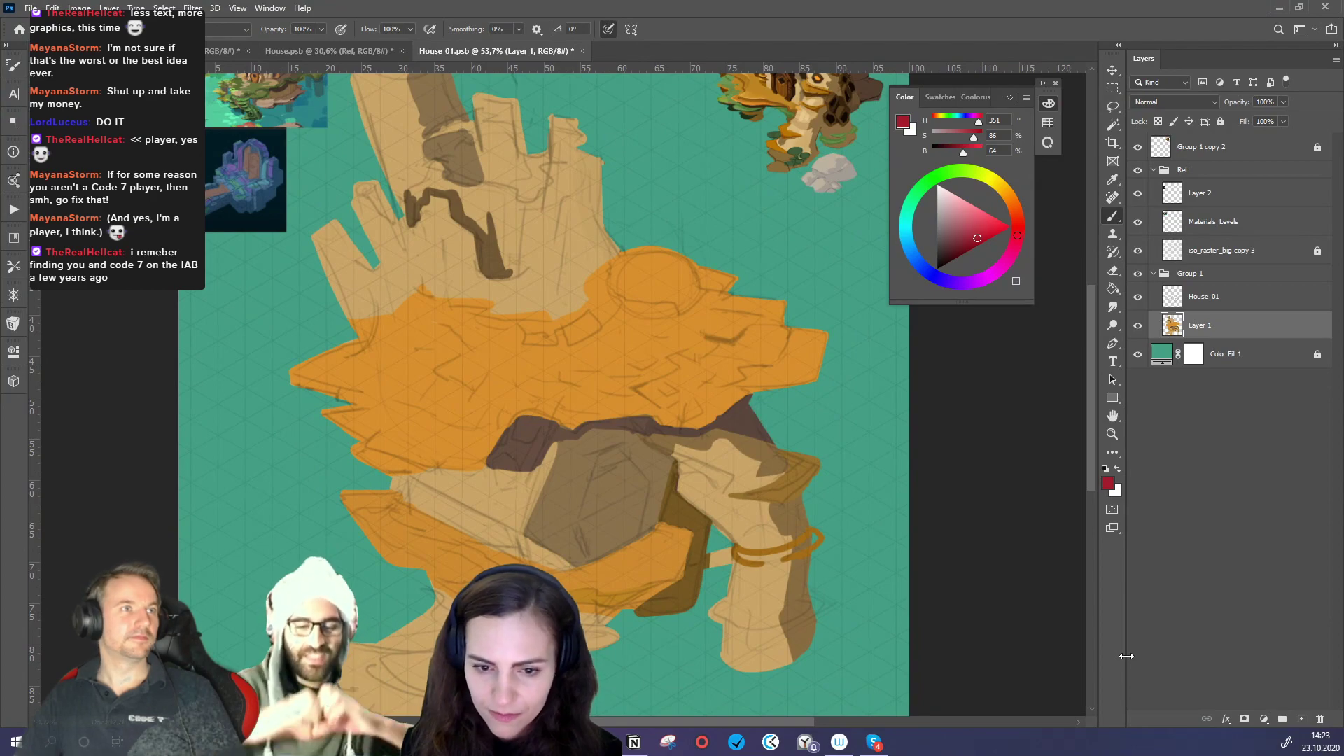
key(ctrl+shift+n)
key(Return)
mouse_move(549, 511)
mouse_down()
mouse_move(459, 376)
mouse_move(658, 353)
mouse_move(640, 424)
mouse_move(549, 507)
mouse_up()
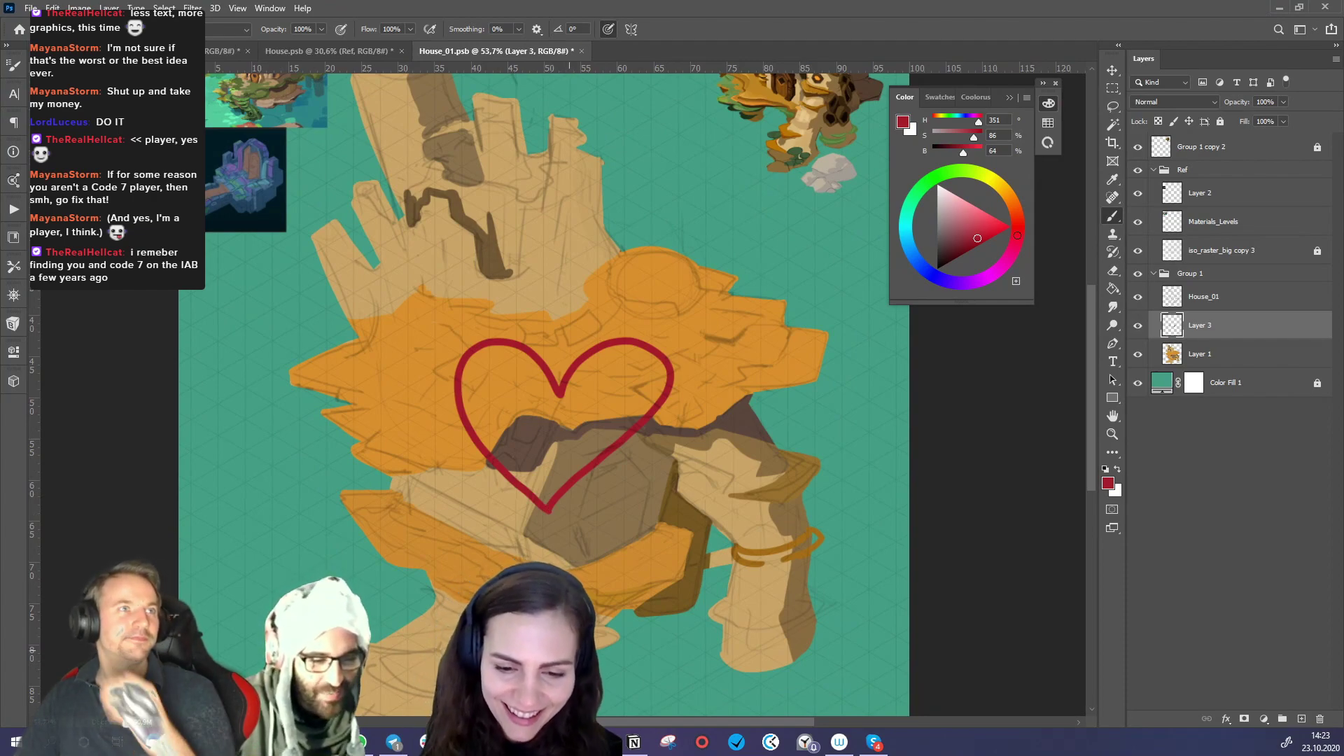
- Add a letter M inside the heart and four arrows pointing towards it, and hide the doodle layer
mouse_move(535, 453)
mouse_down()
mouse_move(563, 422)
mouse_move(572, 457)
mouse_up()
drag(659, 278, 639, 315)
drag(634, 300, 657, 308)
drag(430, 295, 456, 321)
mouse_move(448, 565)
mouse_down()
mouse_move(479, 521)
mouse_move(481, 537)
mouse_up()
mouse_move(664, 550)
mouse_down()
mouse_move(644, 488)
mouse_move(669, 499)
mouse_up()
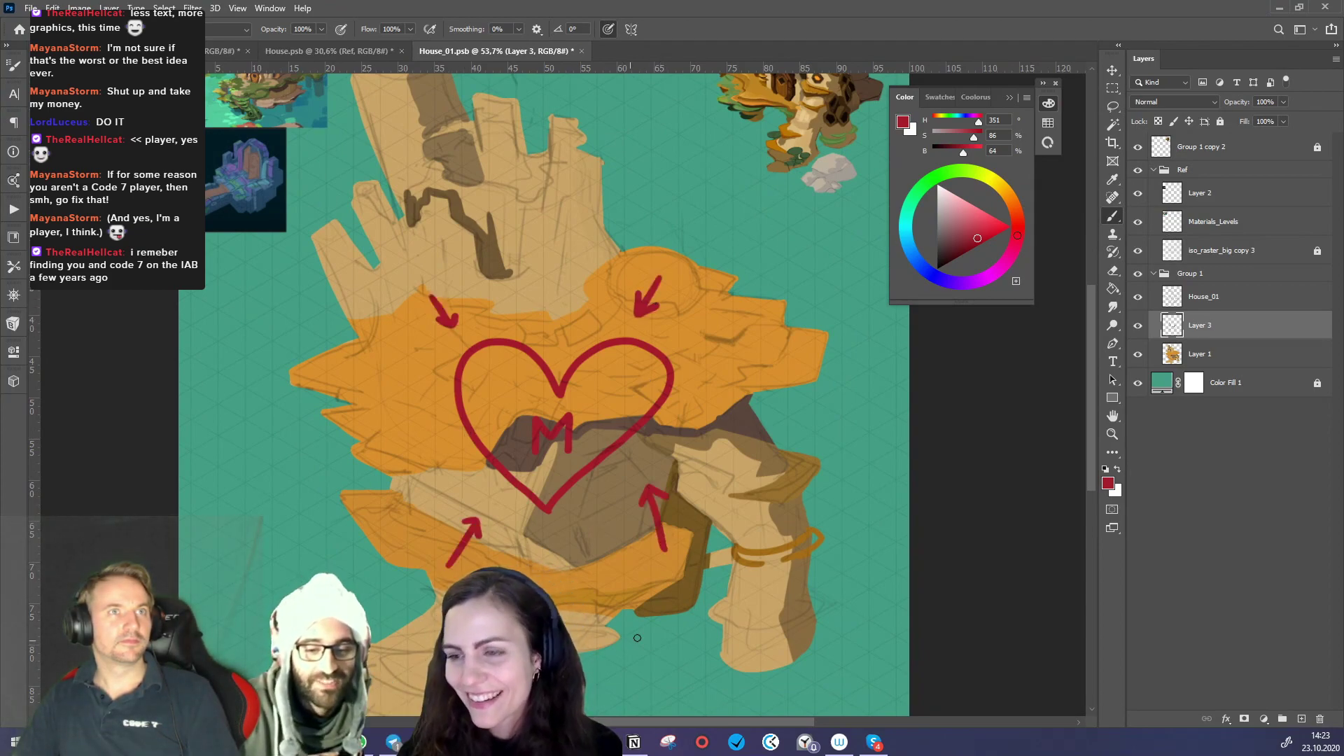
click(1138, 326)
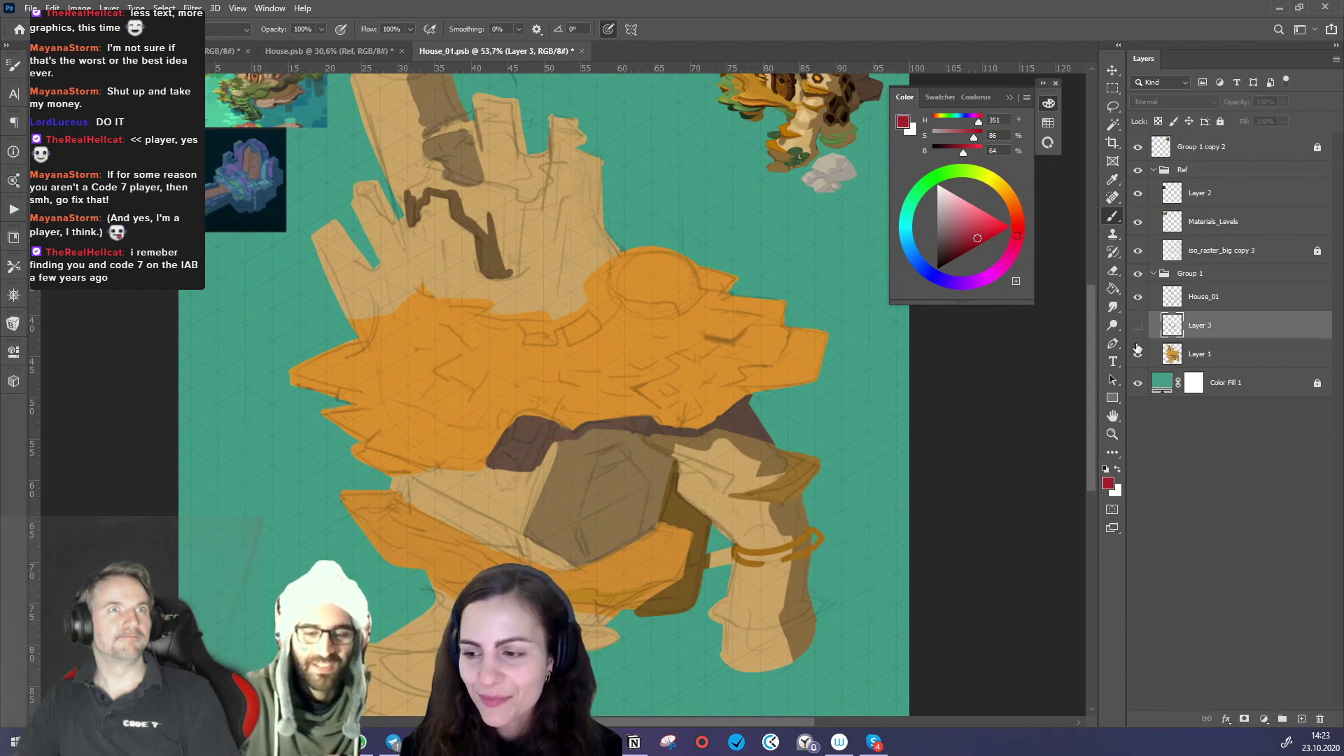
- Paint the angular doorway frame on Layer 1 in a reddish brown sampled from the reference (H 32, S 88, B 49)
click(1183, 354)
alt+click(676, 481)
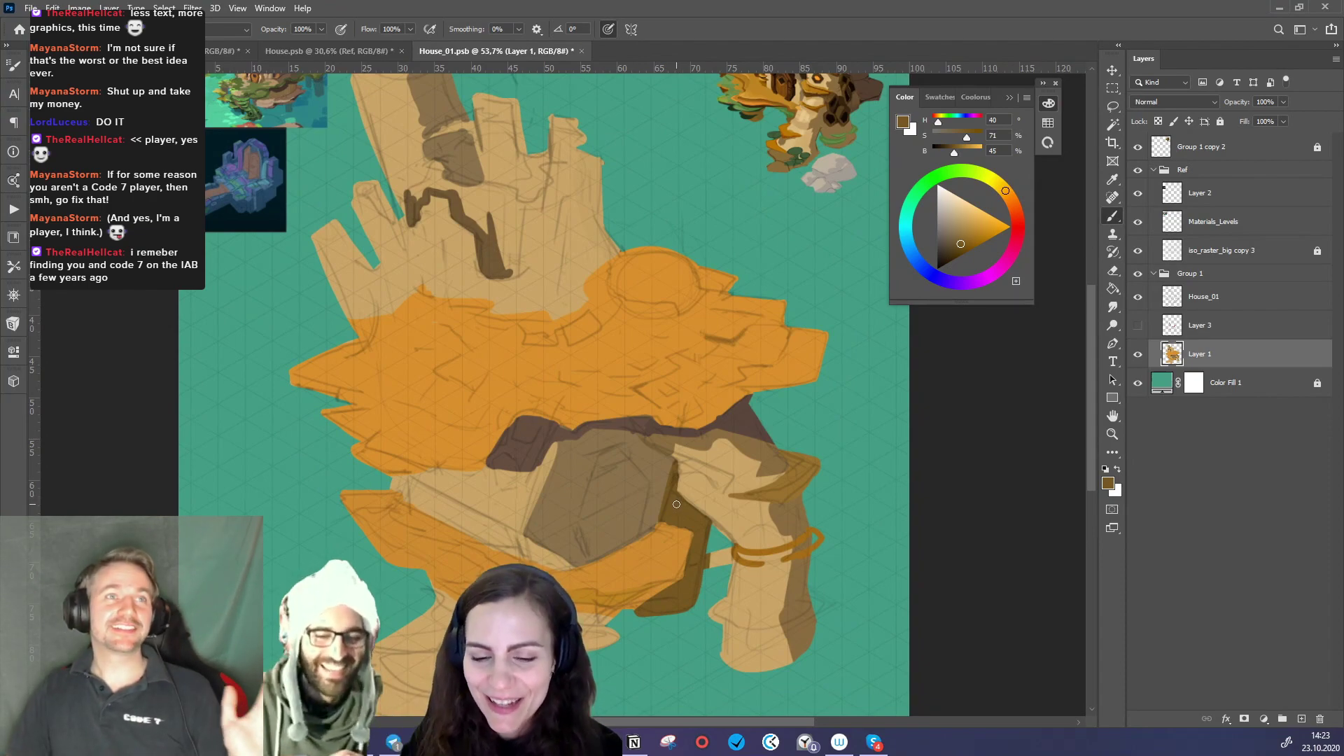
drag(665, 603, 678, 683)
alt+click(796, 172)
alt+right_click(662, 606)
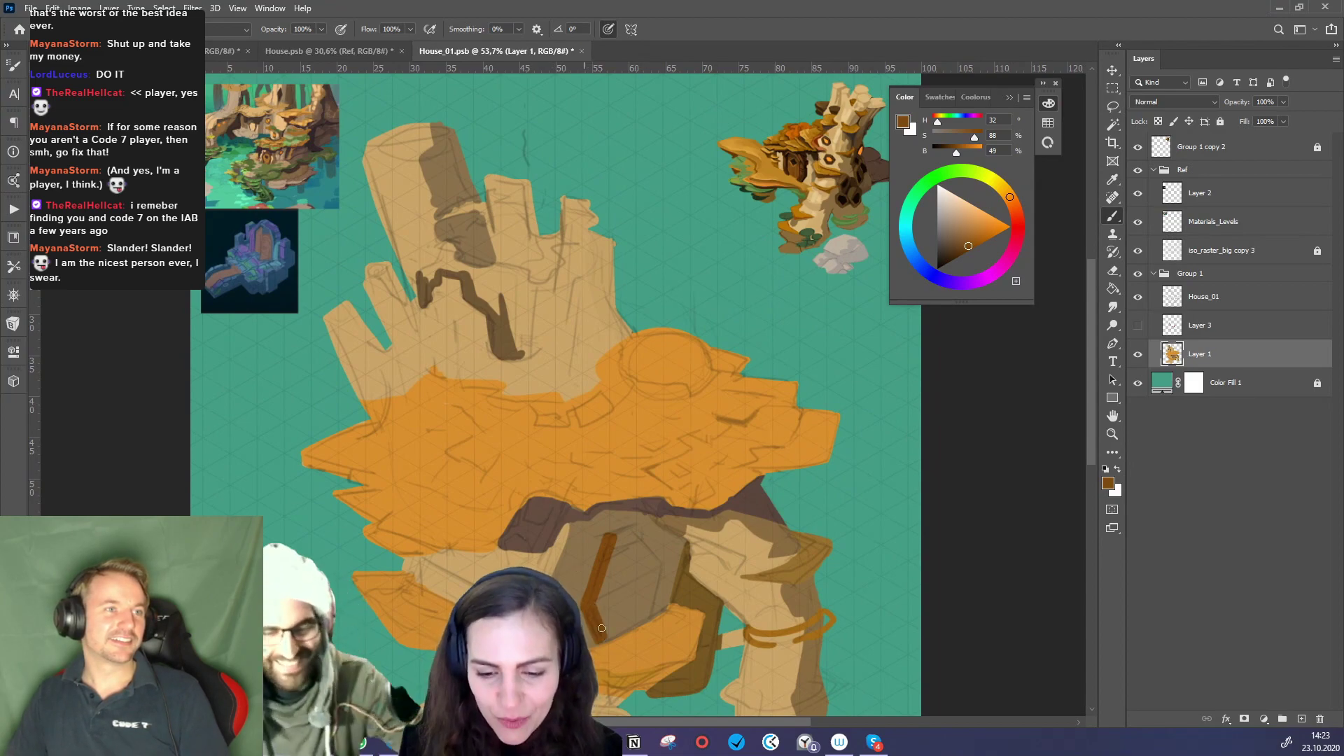
mouse_move(613, 536)
mouse_down()
mouse_move(632, 530)
mouse_move(613, 536)
mouse_up()
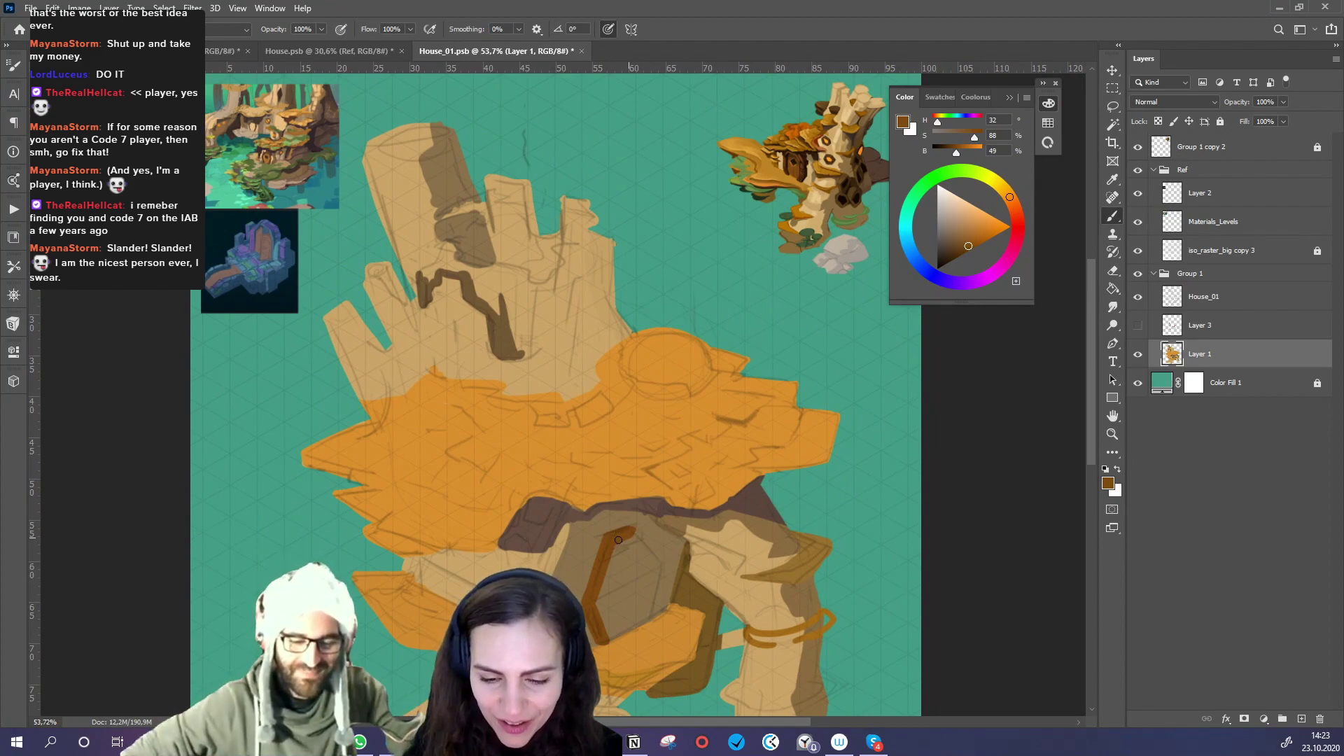
drag(628, 527, 648, 548)
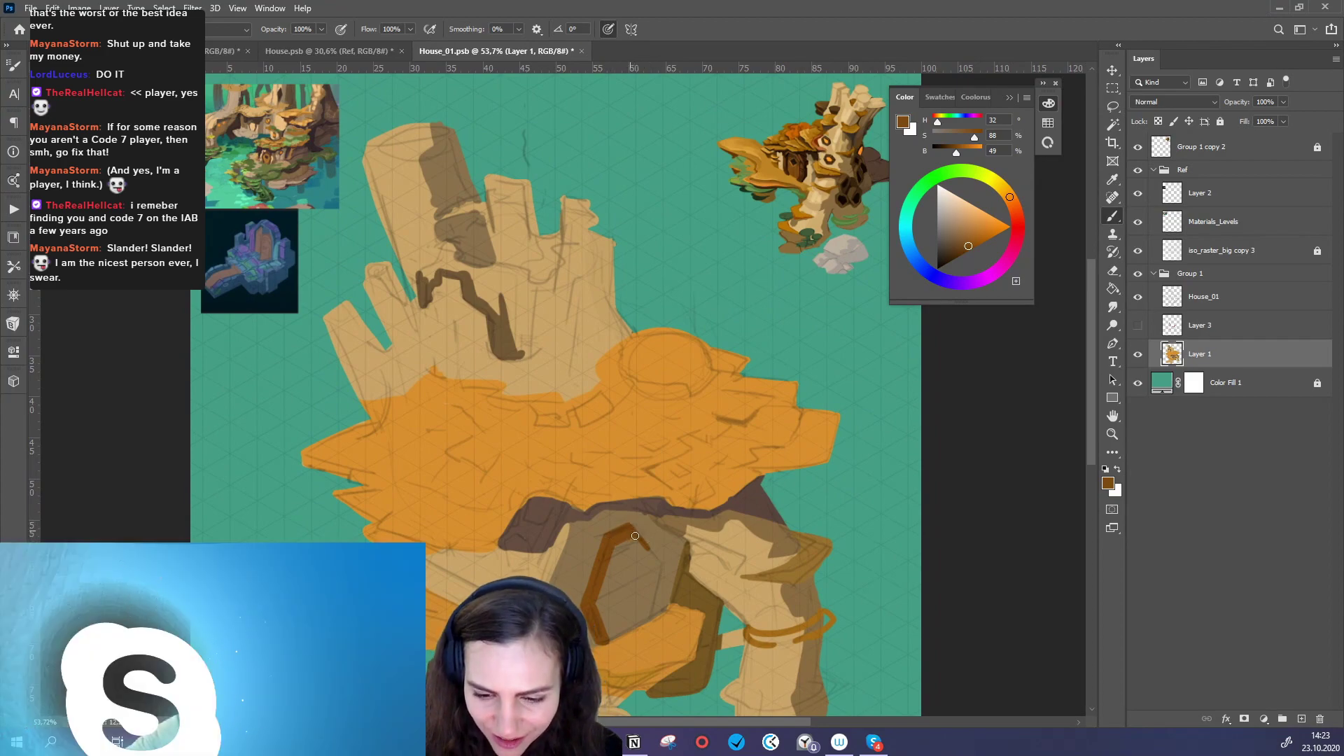
drag(632, 528, 656, 566)
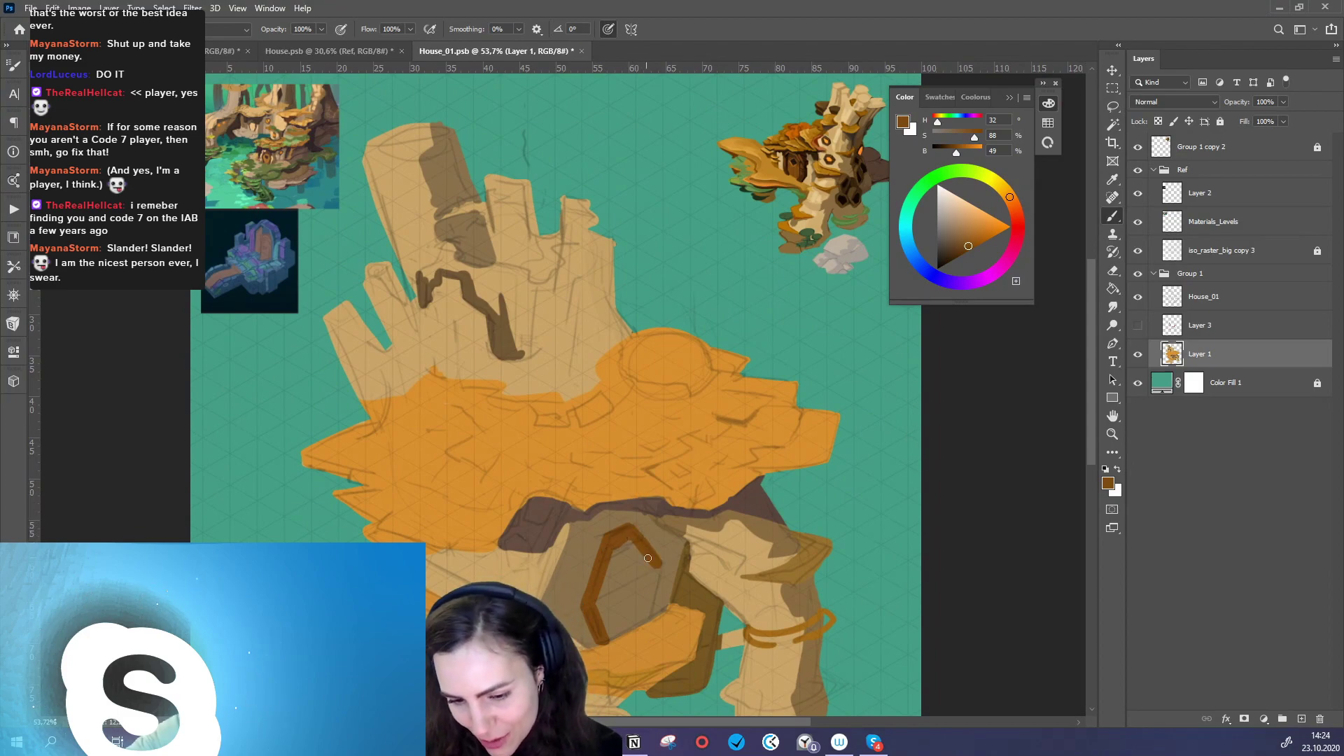
drag(655, 566, 650, 613)
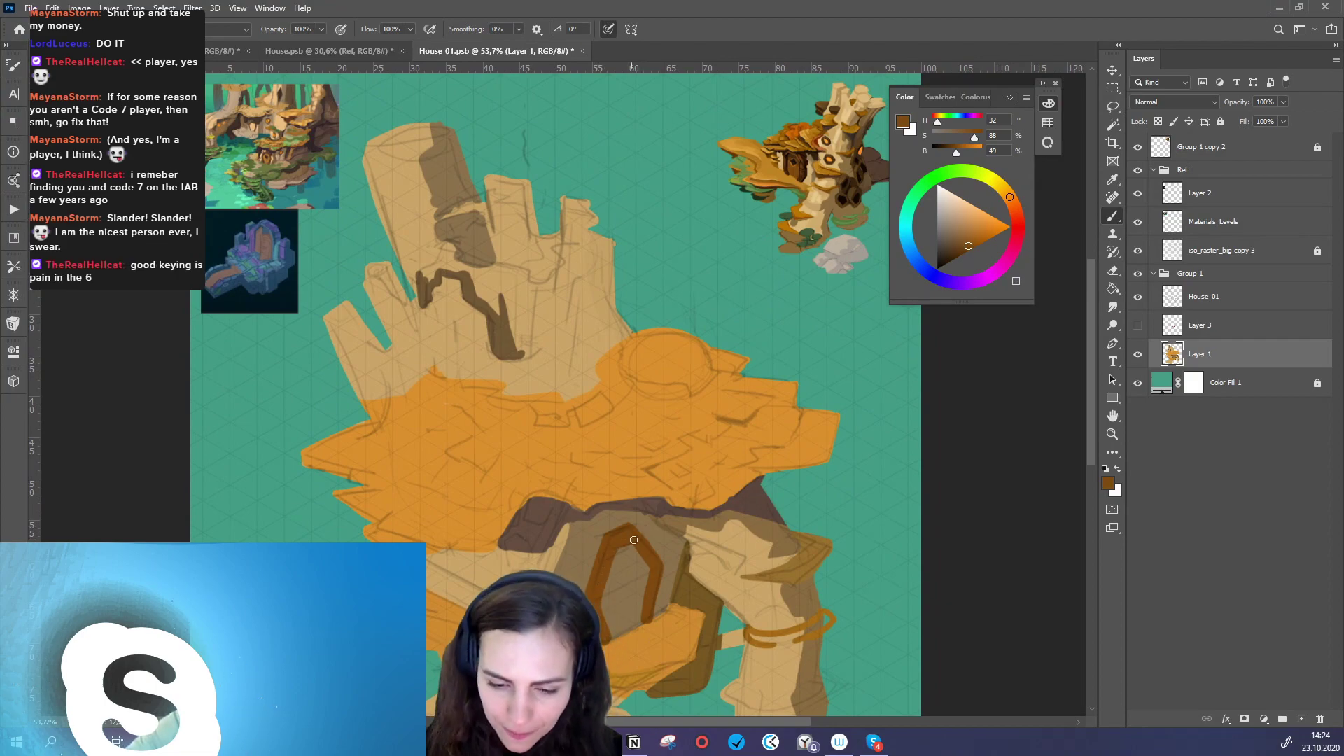
- Paint the outer face of the doorway frame's left post in a lighter orange-brown (H 32, S 85, B 69)
click(978, 236)
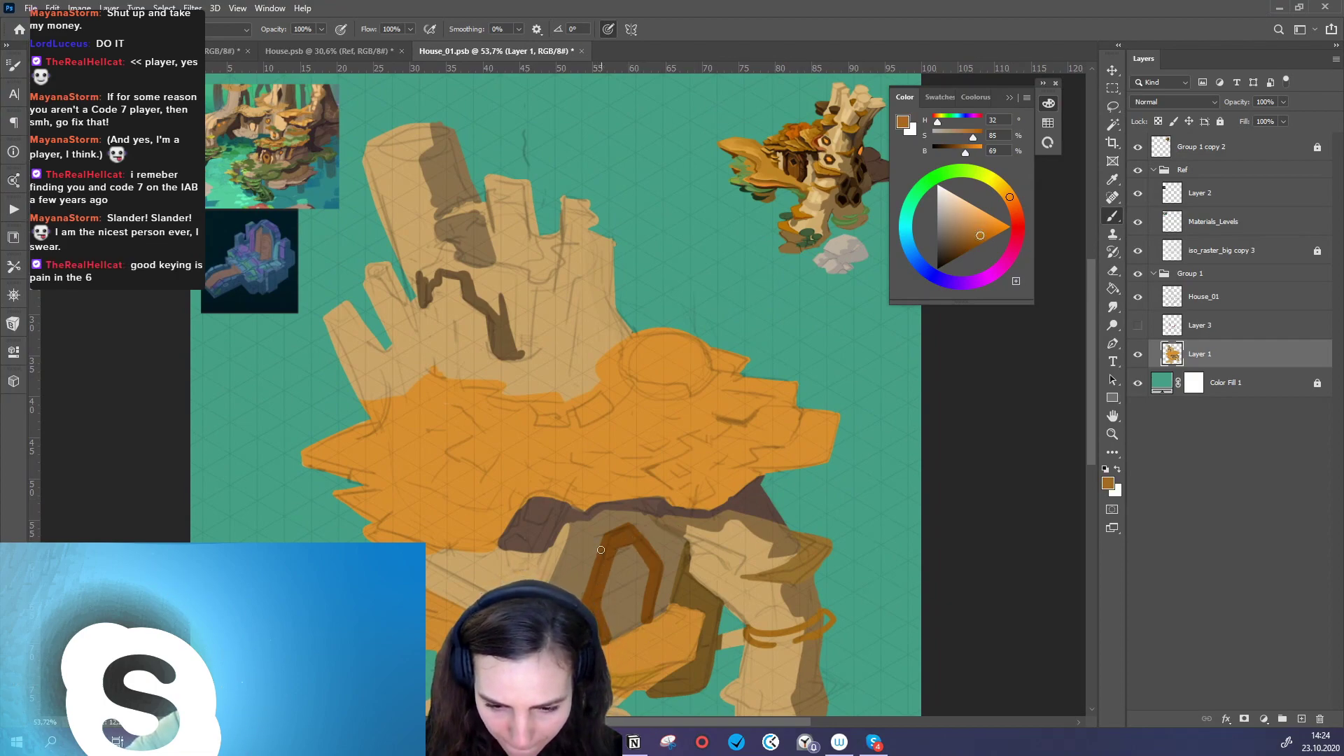
drag(606, 541, 585, 603)
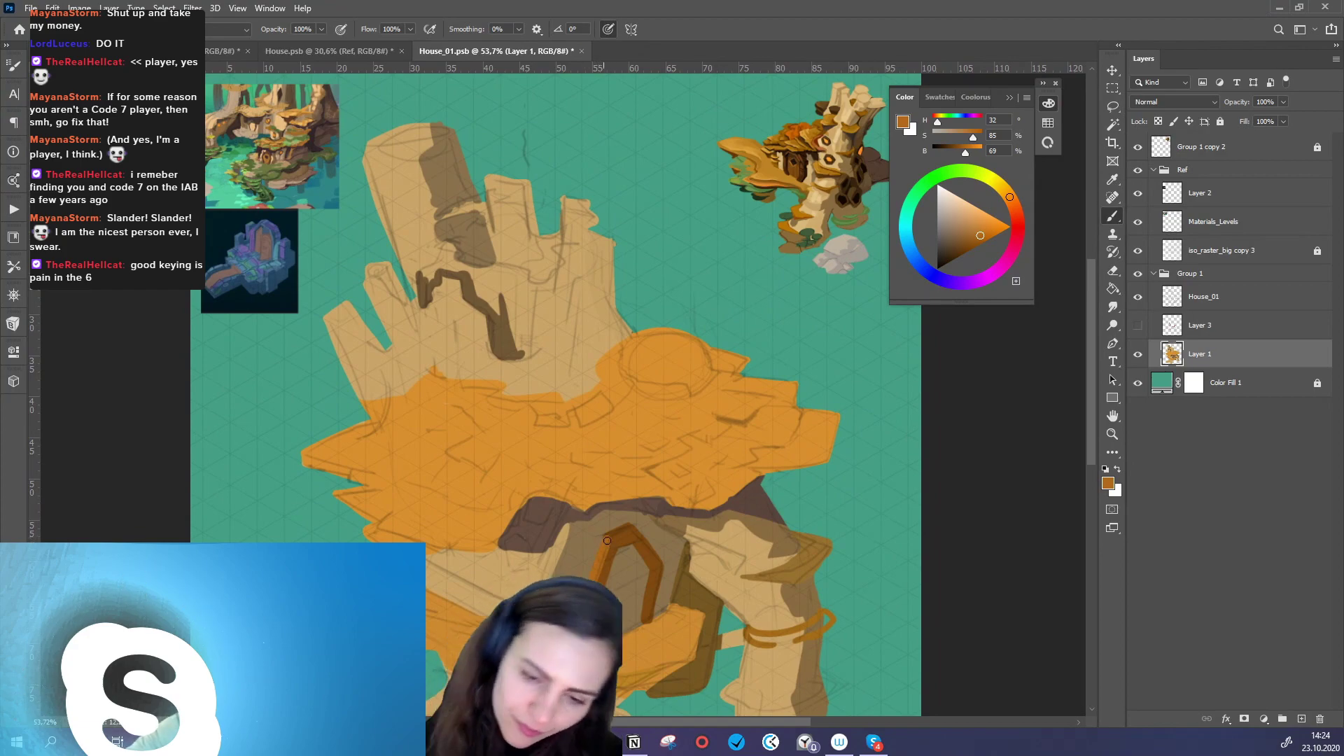
drag(697, 619, 681, 641)
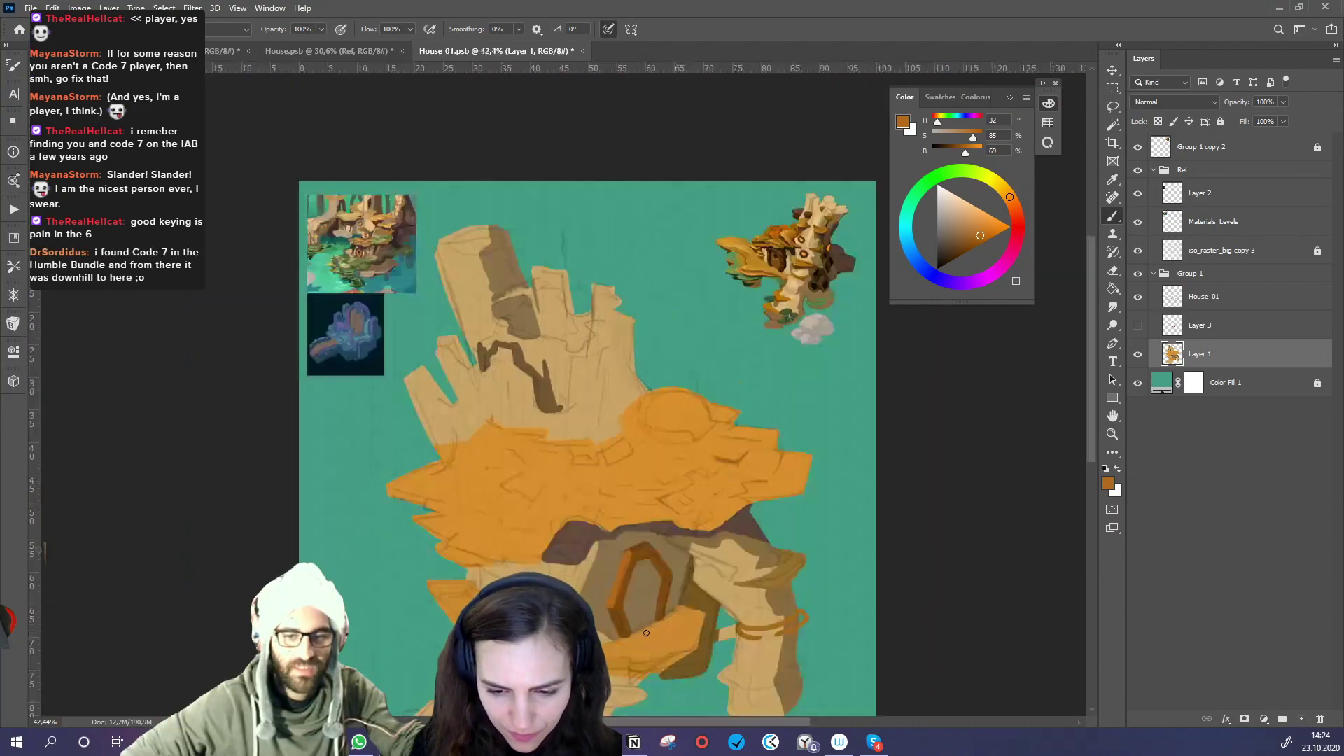
alt+click(627, 586)
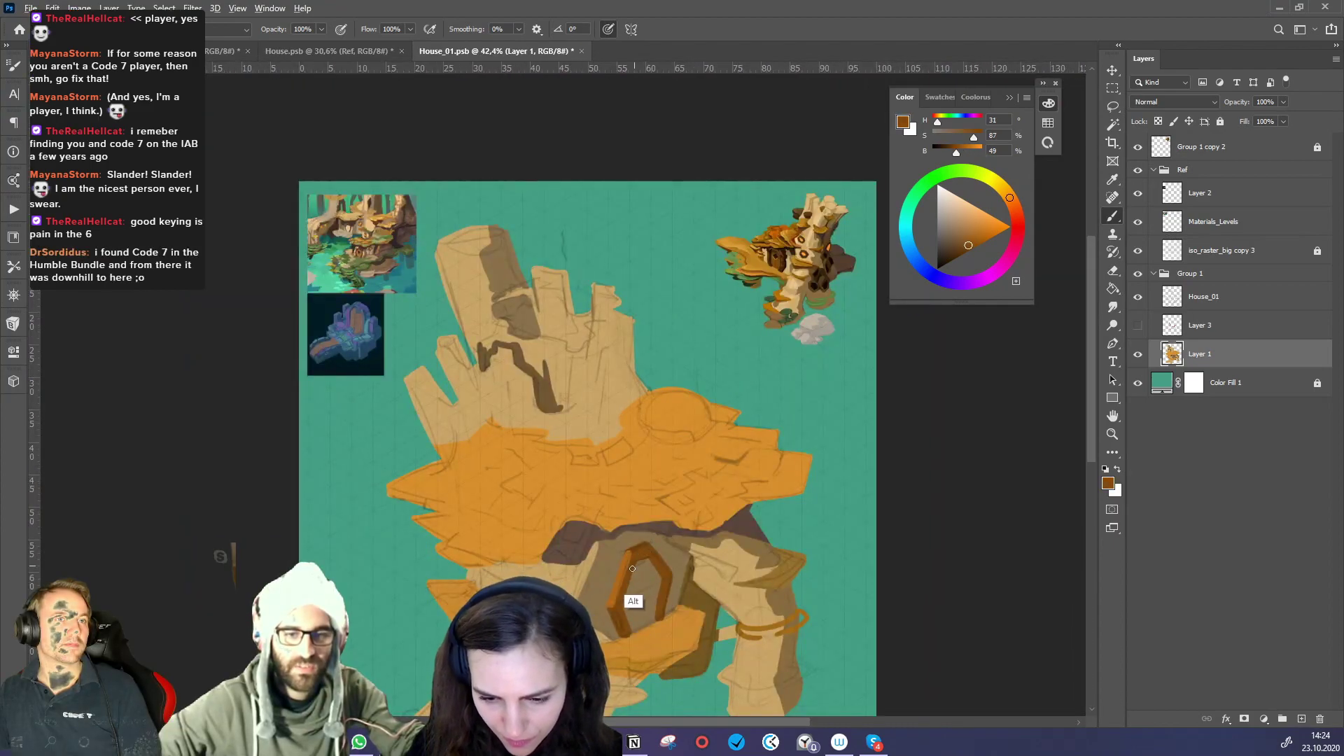
drag(698, 613, 672, 640)
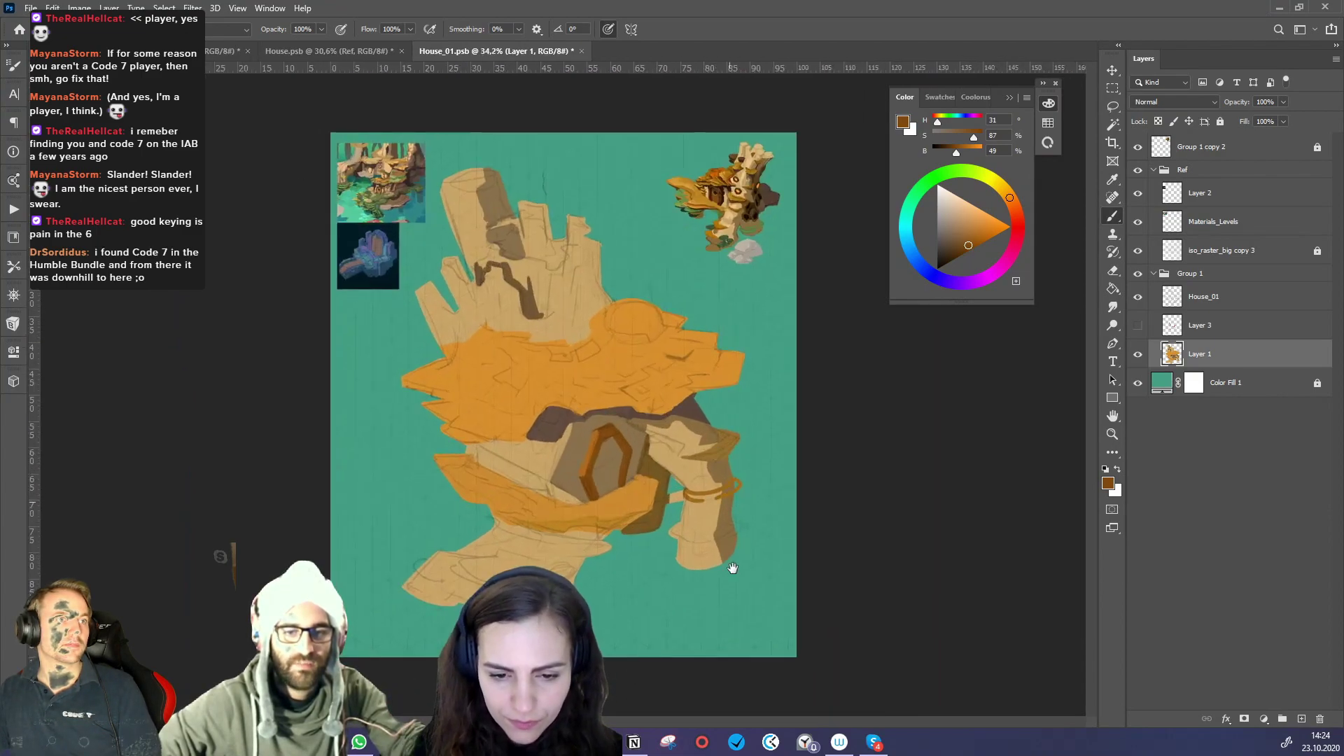
drag(562, 526, 590, 511)
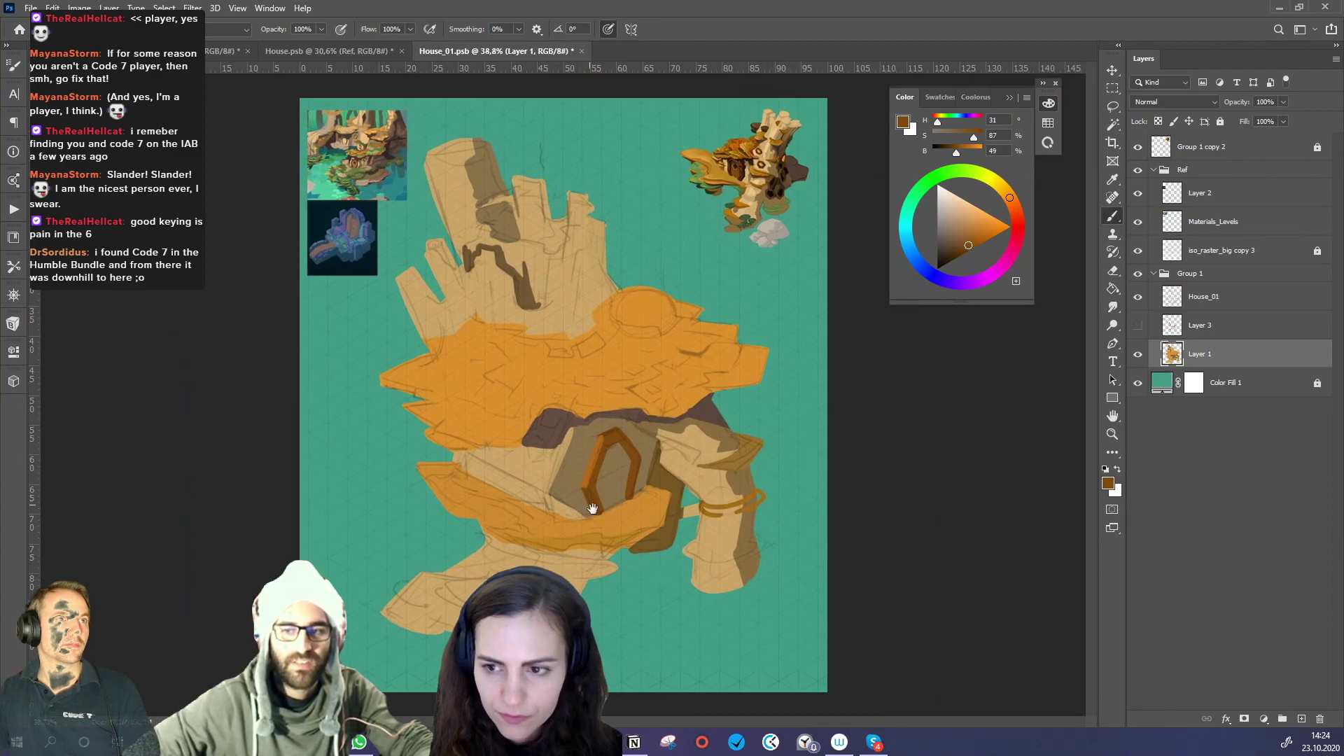
- Paint a thin darker edge along the underside of the upper platform in orange-brown (H 31, S 85, B 67)
alt+click(627, 394)
click(977, 235)
mouse_move(506, 443)
mouse_down()
mouse_move(487, 447)
mouse_move(529, 429)
mouse_move(522, 438)
mouse_up()
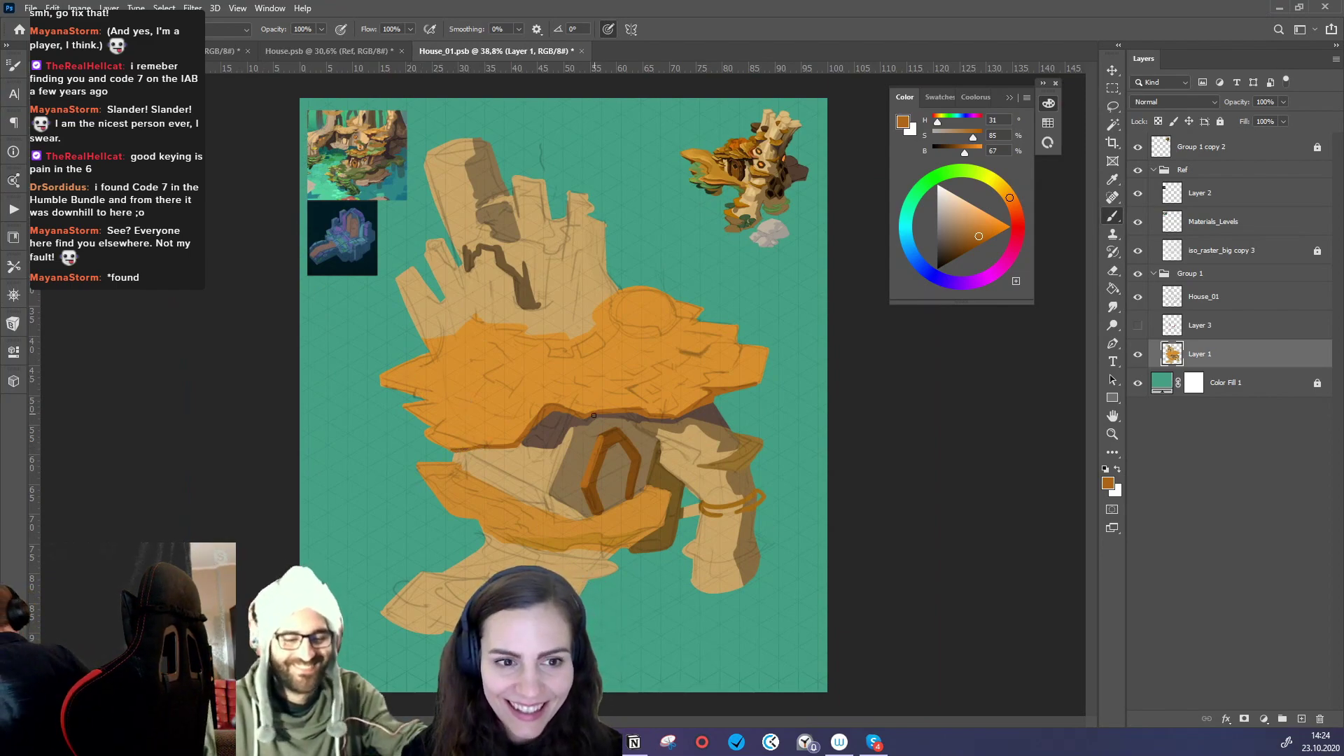
- Shade both sides of the round dome on the upper platform with the same orange-brown and refine its right edge
mouse_move(612, 312)
mouse_down()
mouse_move(611, 329)
mouse_move(618, 293)
mouse_move(615, 325)
mouse_move(669, 327)
mouse_move(686, 293)
mouse_up()
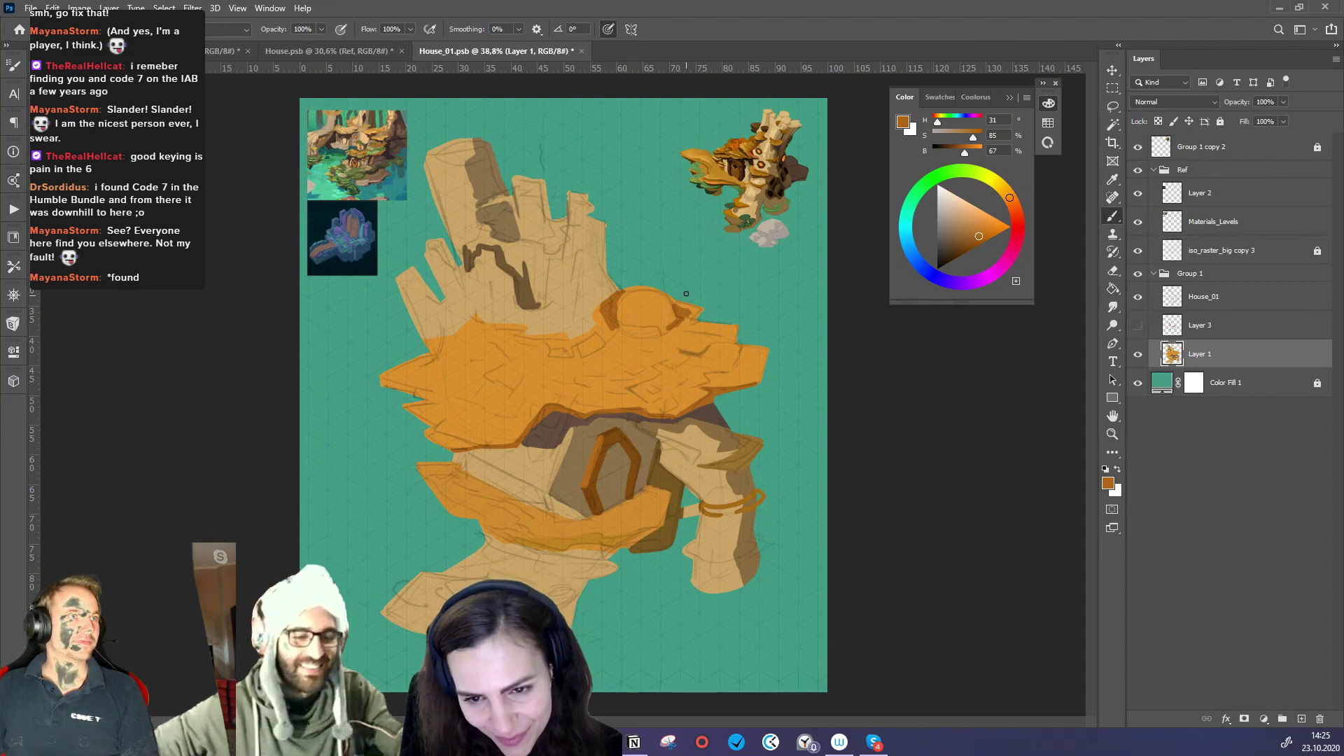
key(e)
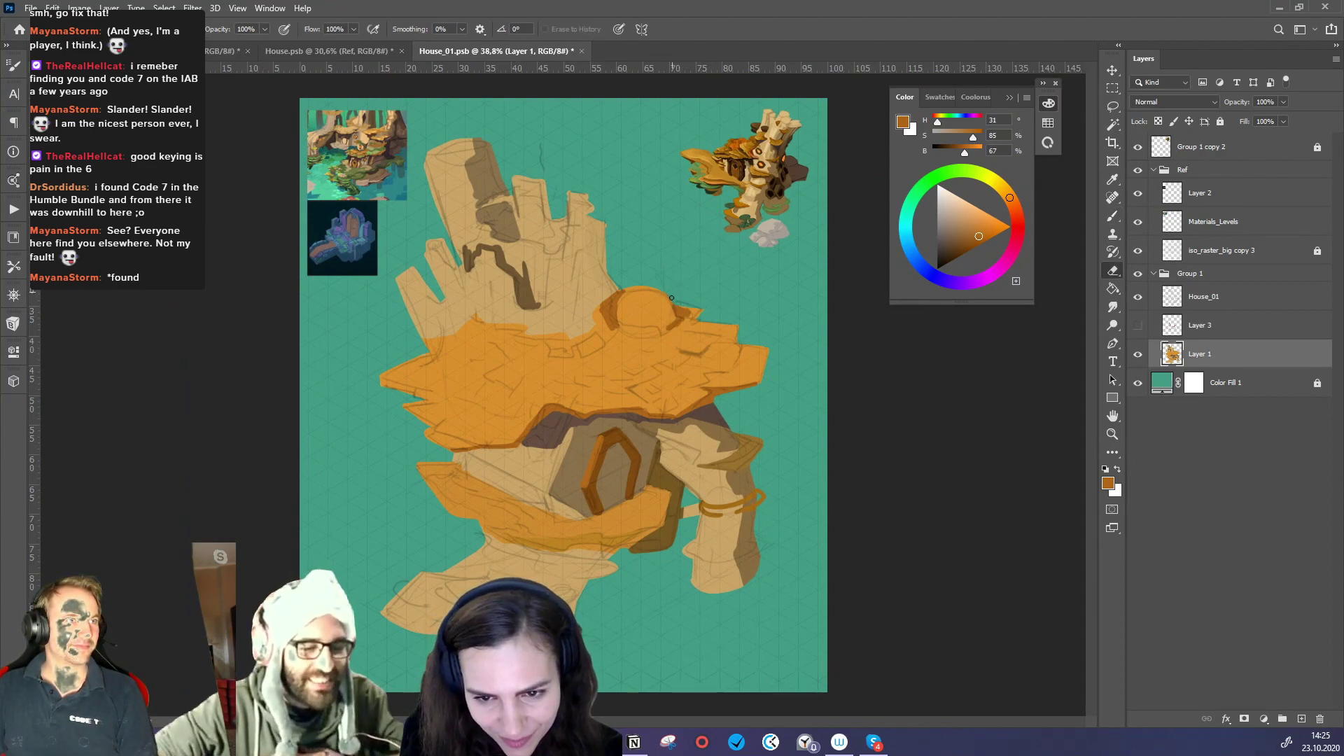
key(b)
mouse_move(673, 305)
mouse_down()
mouse_move(689, 305)
mouse_move(686, 319)
mouse_up()
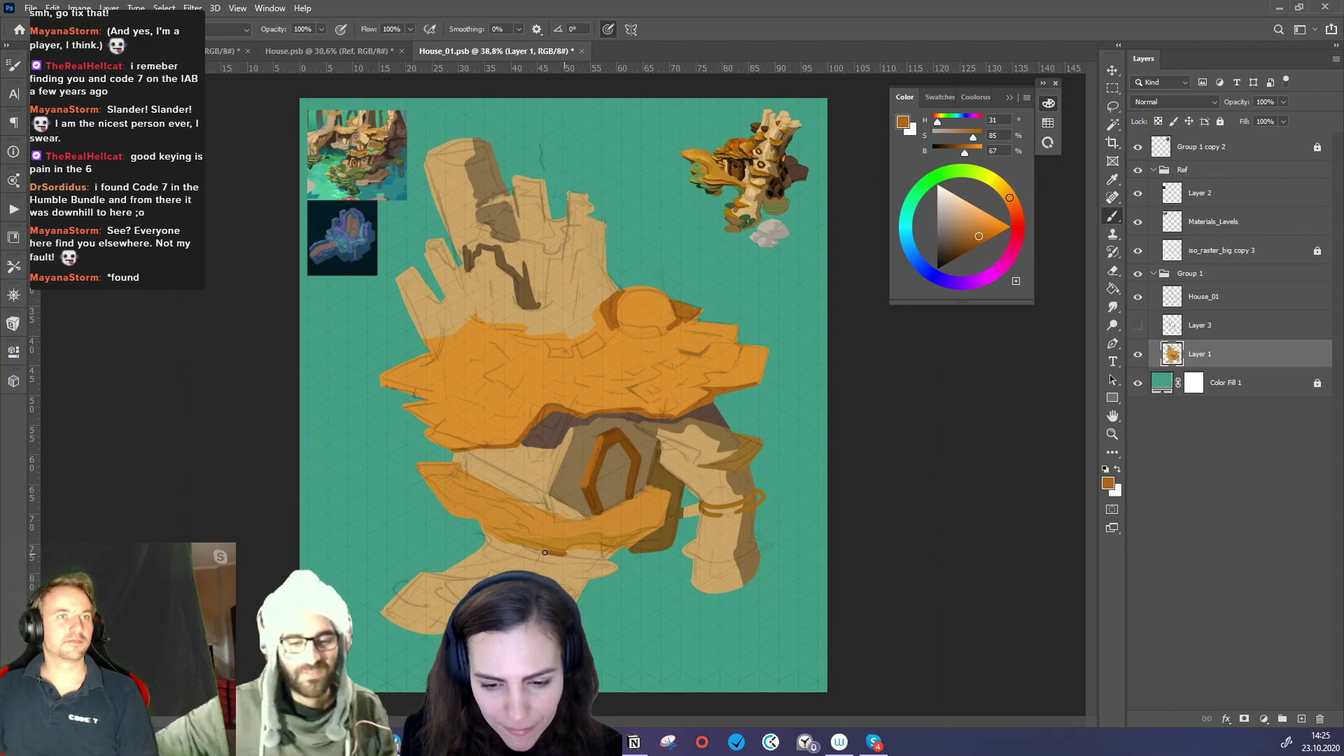
- Shade the underside of the lower platform in a darker orange-brown (H 31, S 84, B 60)
drag(978, 236, 973, 240)
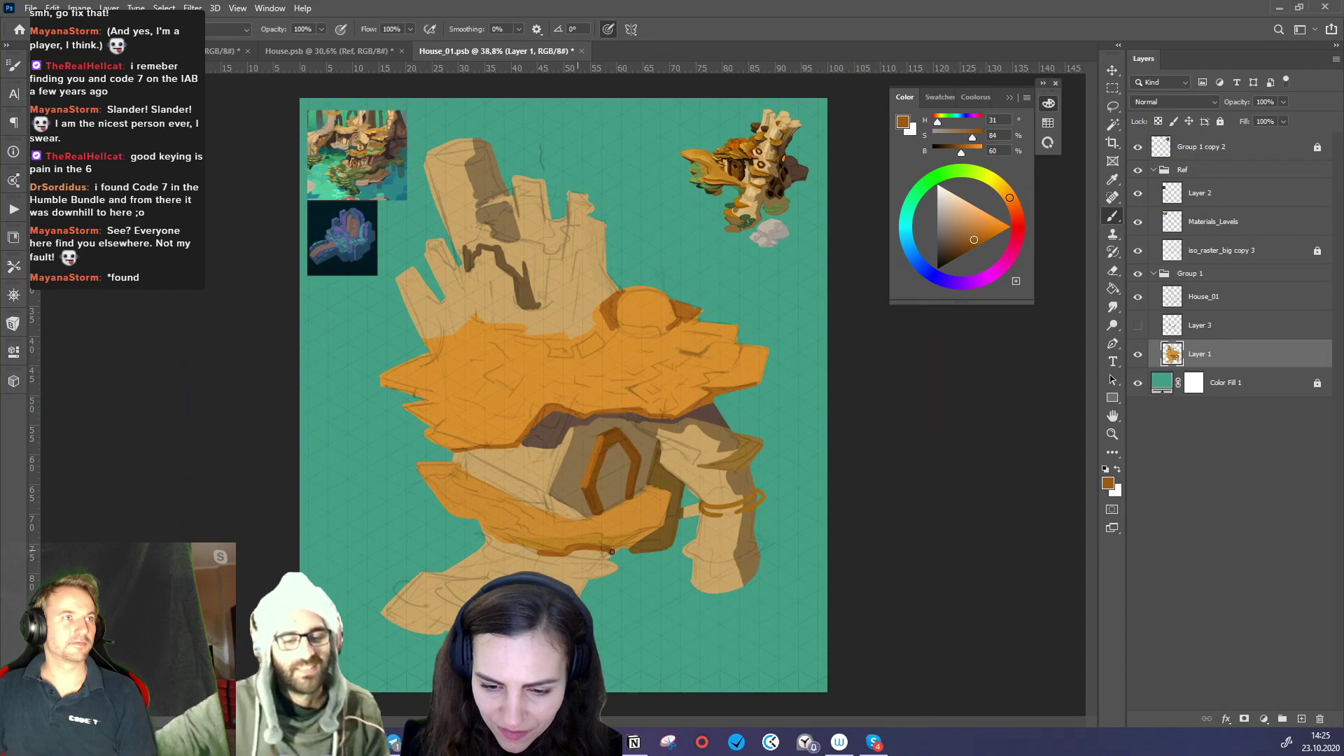
mouse_move(605, 555)
mouse_down()
mouse_move(702, 560)
mouse_move(600, 589)
mouse_move(704, 566)
mouse_move(652, 556)
mouse_move(659, 587)
mouse_move(564, 399)
mouse_up()
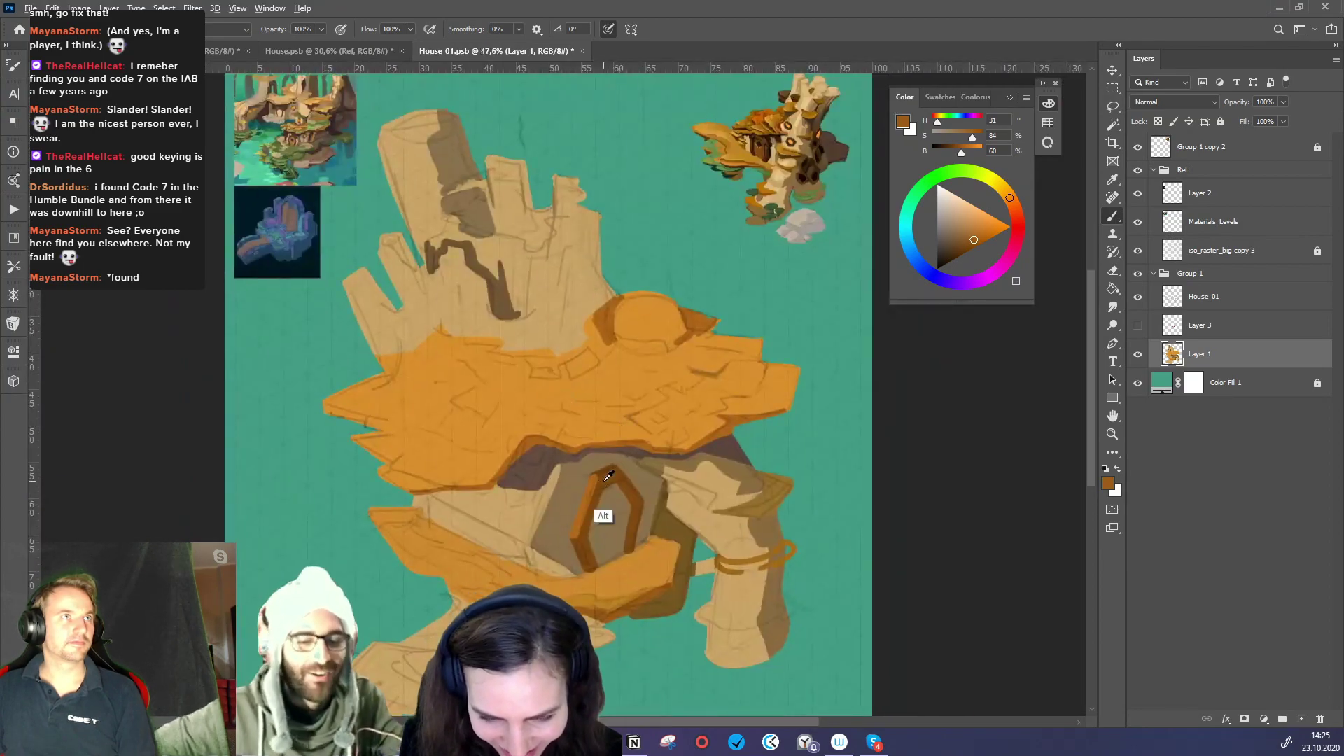
- Refine the doorway frame with a different brush (opacity 99%, flow 75%), using its sampled browns and a darker brown (H 31, S 77, B 41)
alt+click(599, 518)
right_click(599, 495)
click(780, 534)
key(Return)
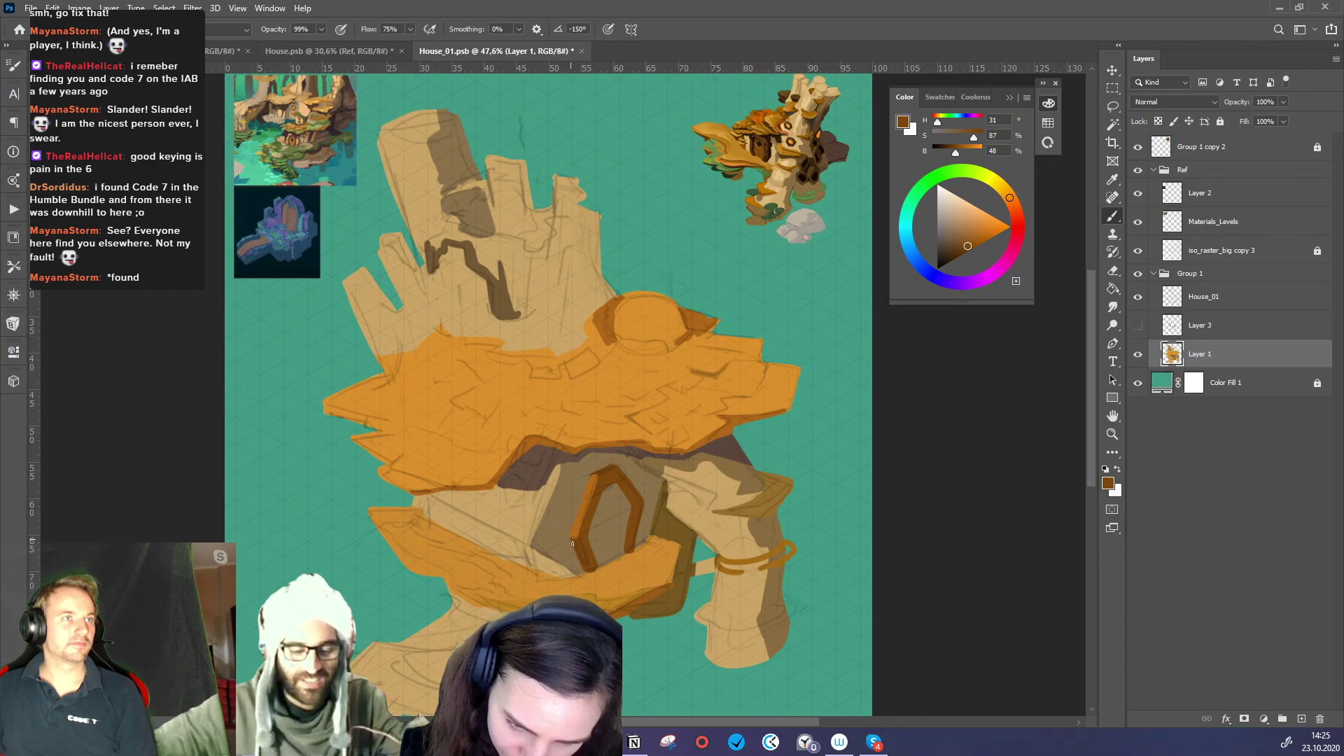
alt+click(594, 510)
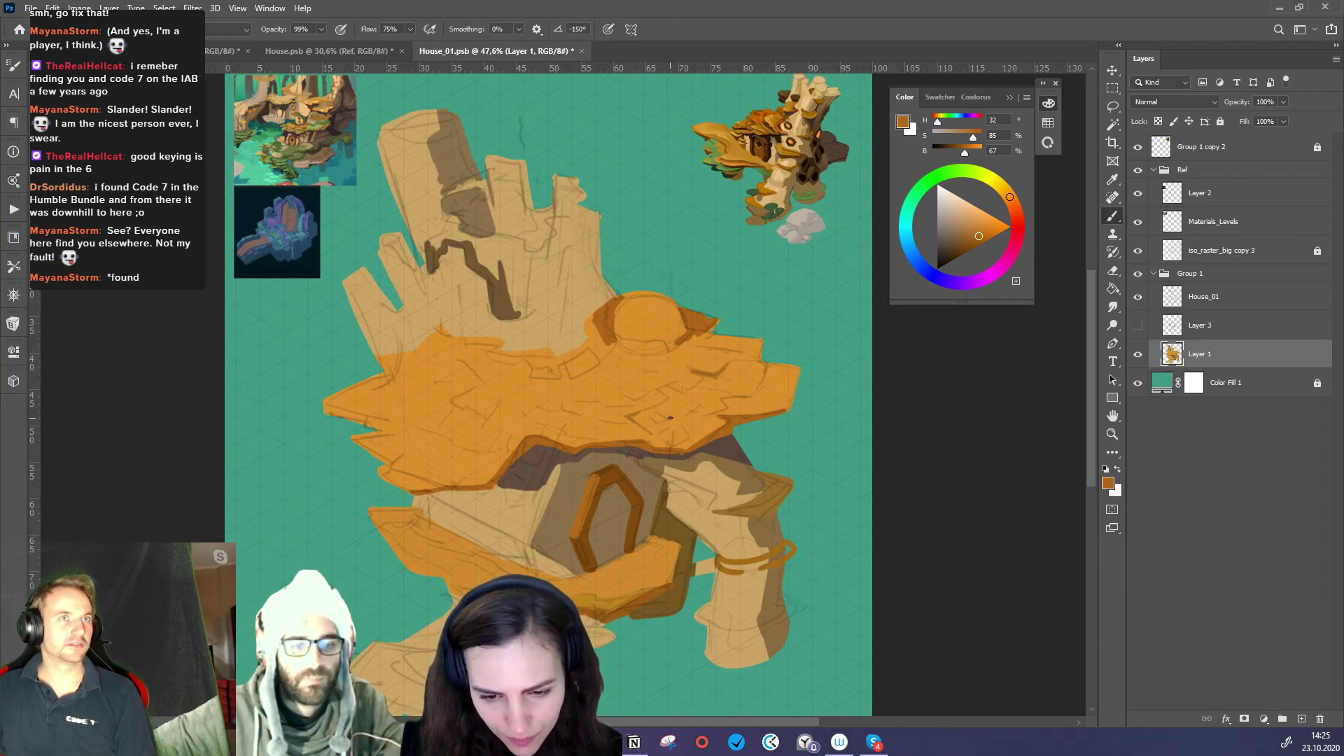
alt+click(598, 498)
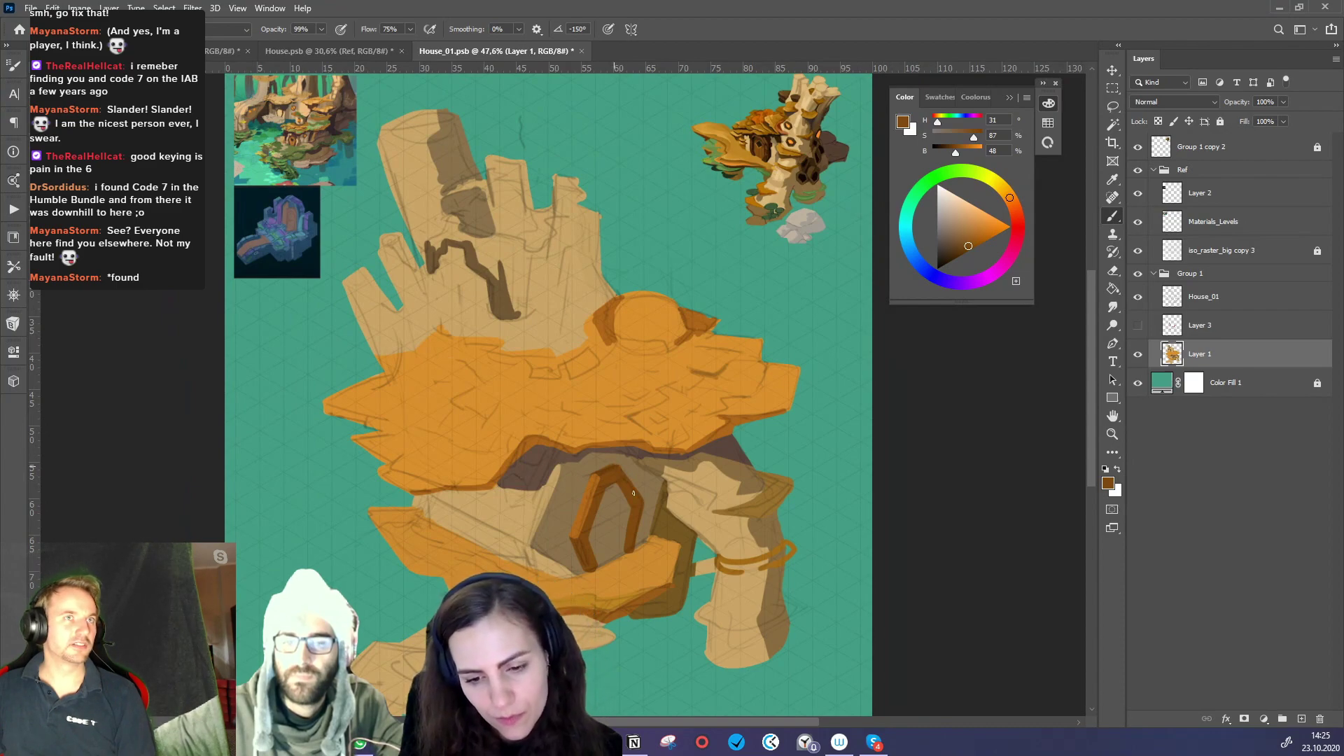
click(956, 247)
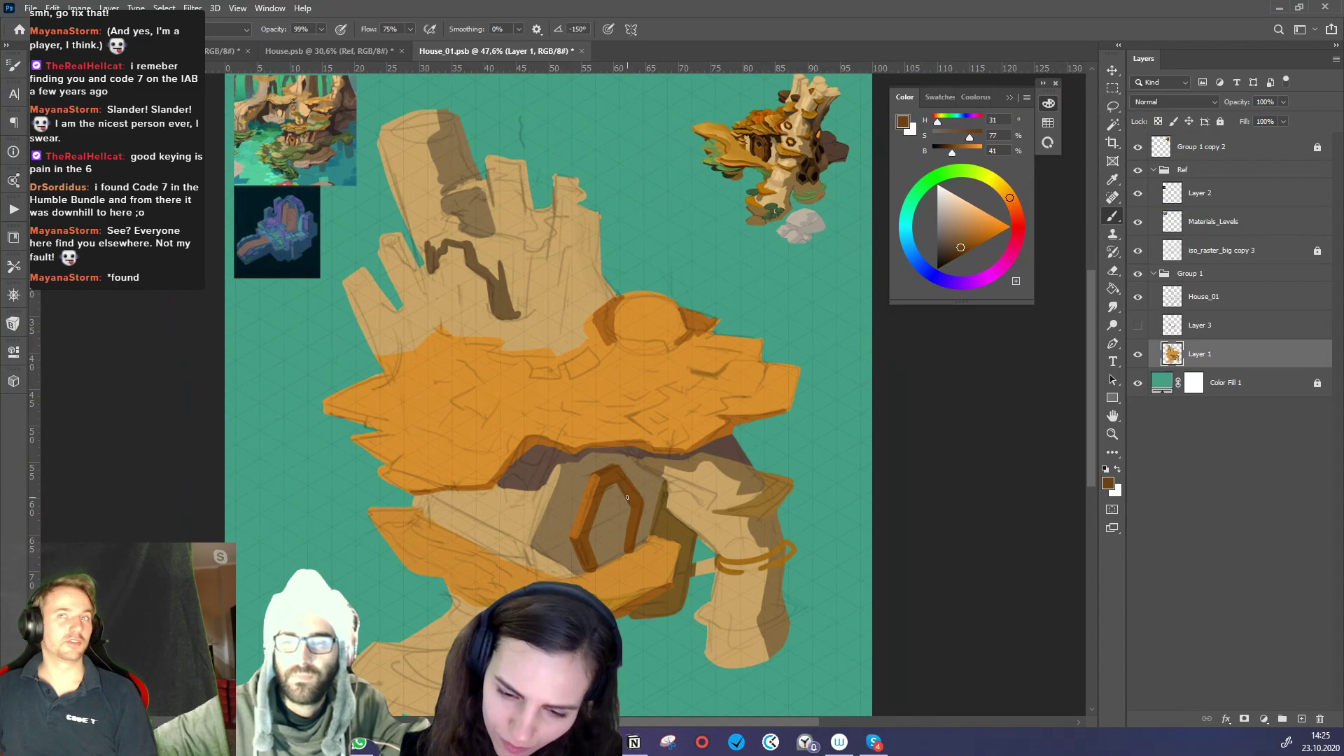